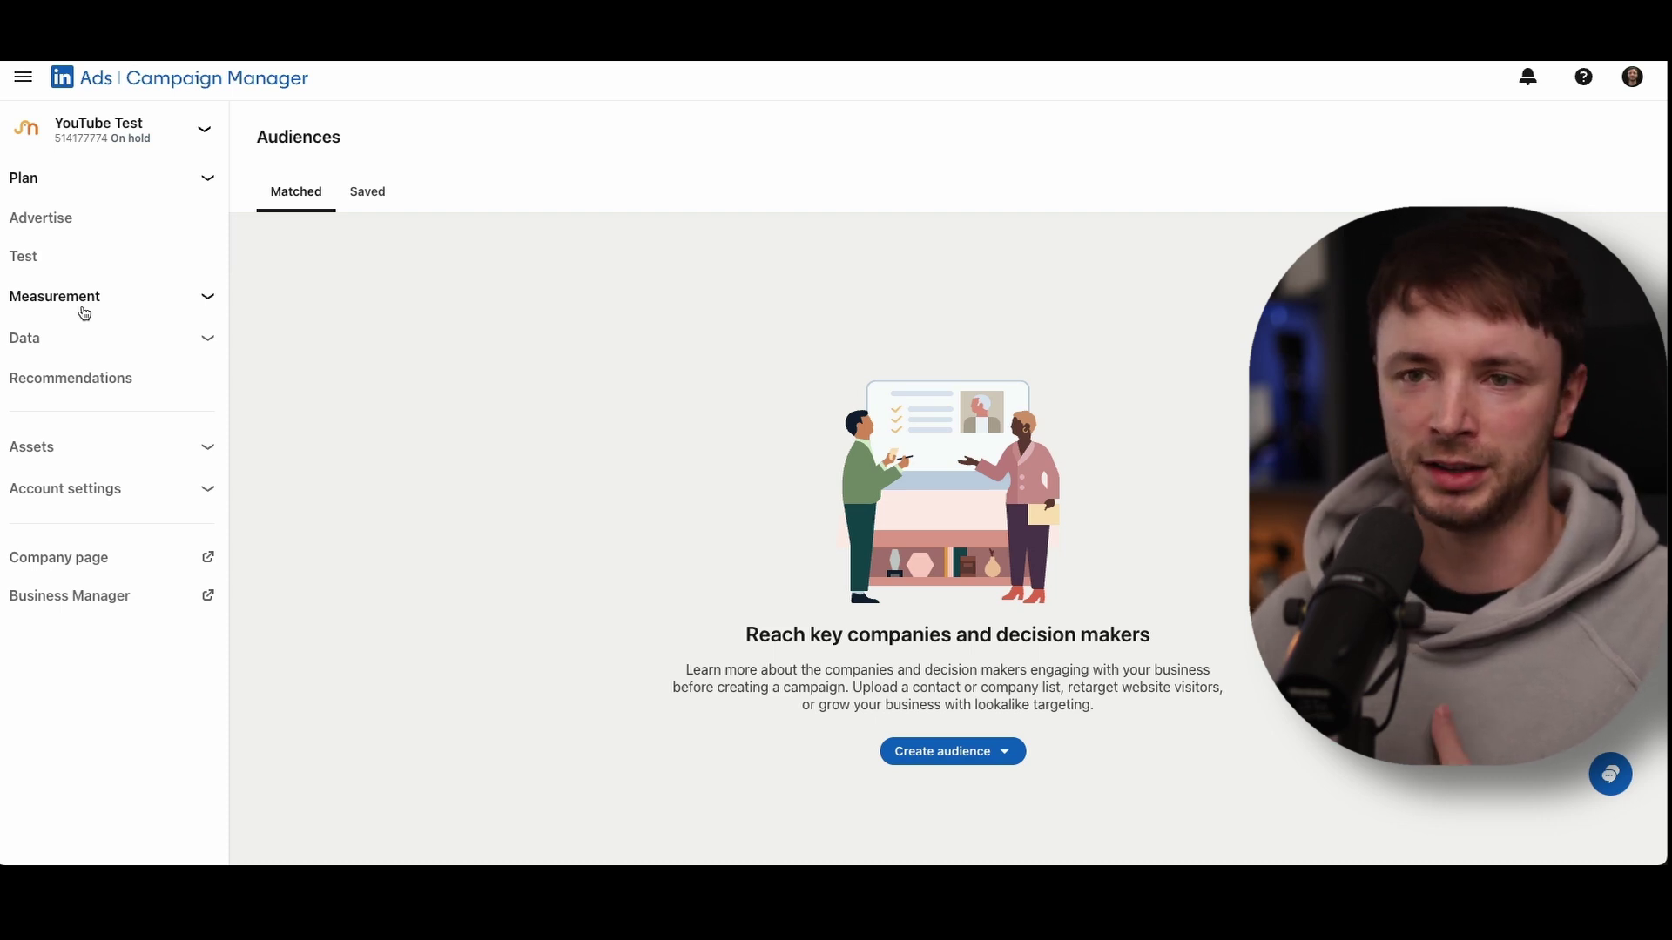
Open Conversion tracking under Measurement and start a new Insight Tag conversion
left_click(75, 300)
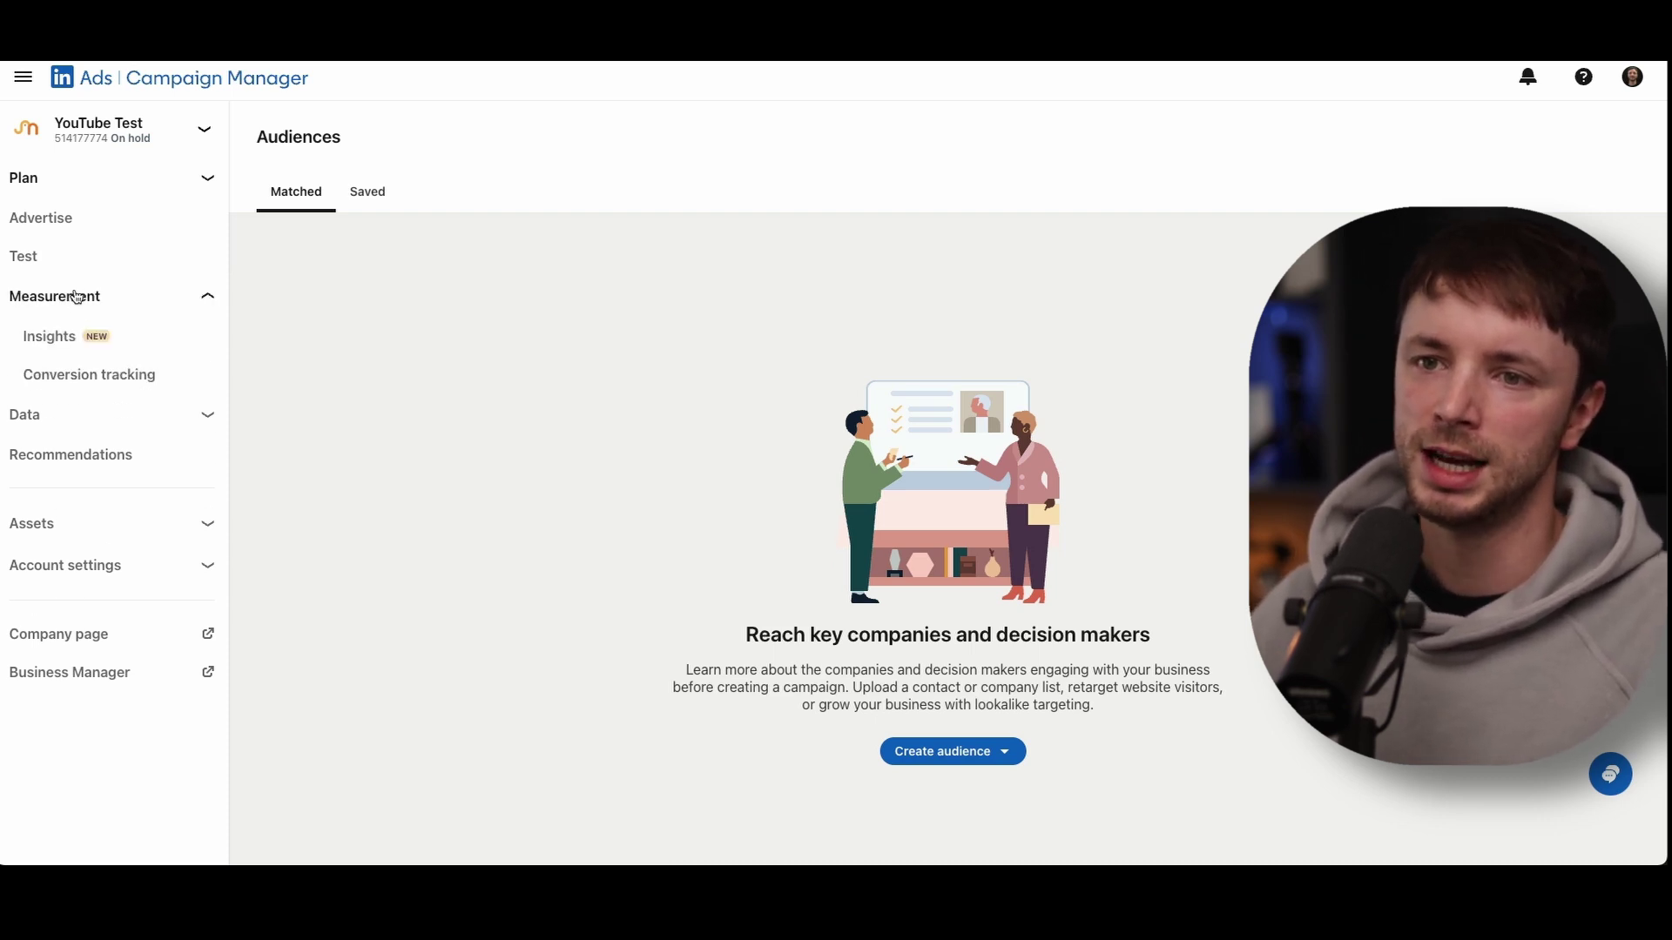
left_click(85, 370)
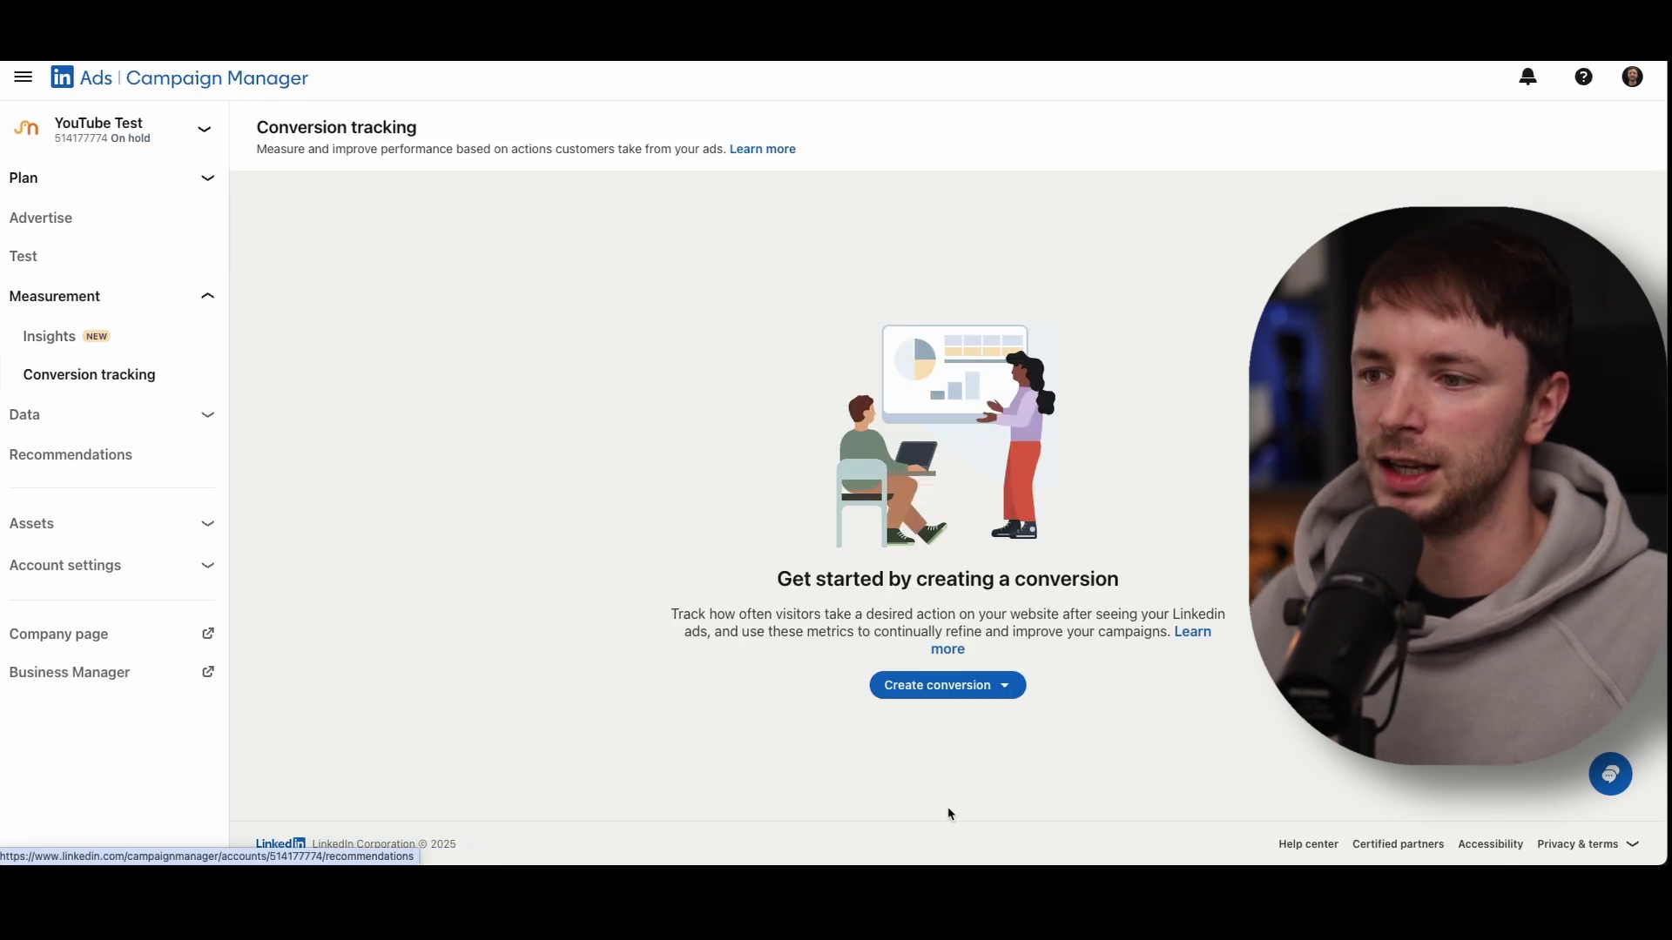
left_click(942, 688)
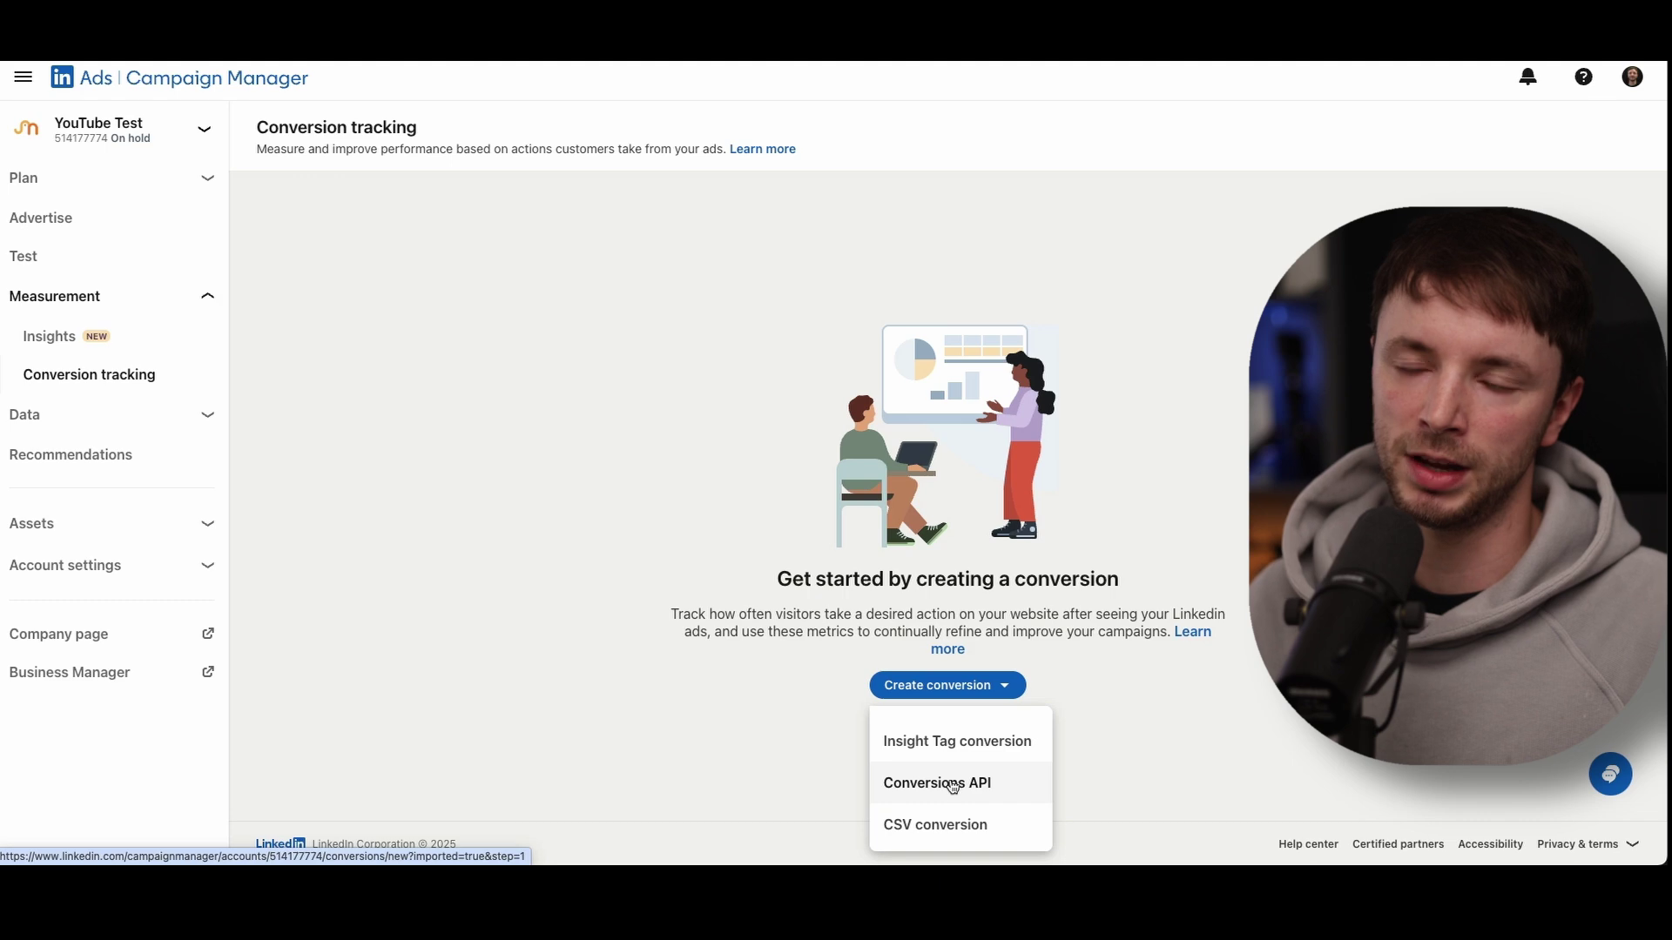
left_click(946, 744)
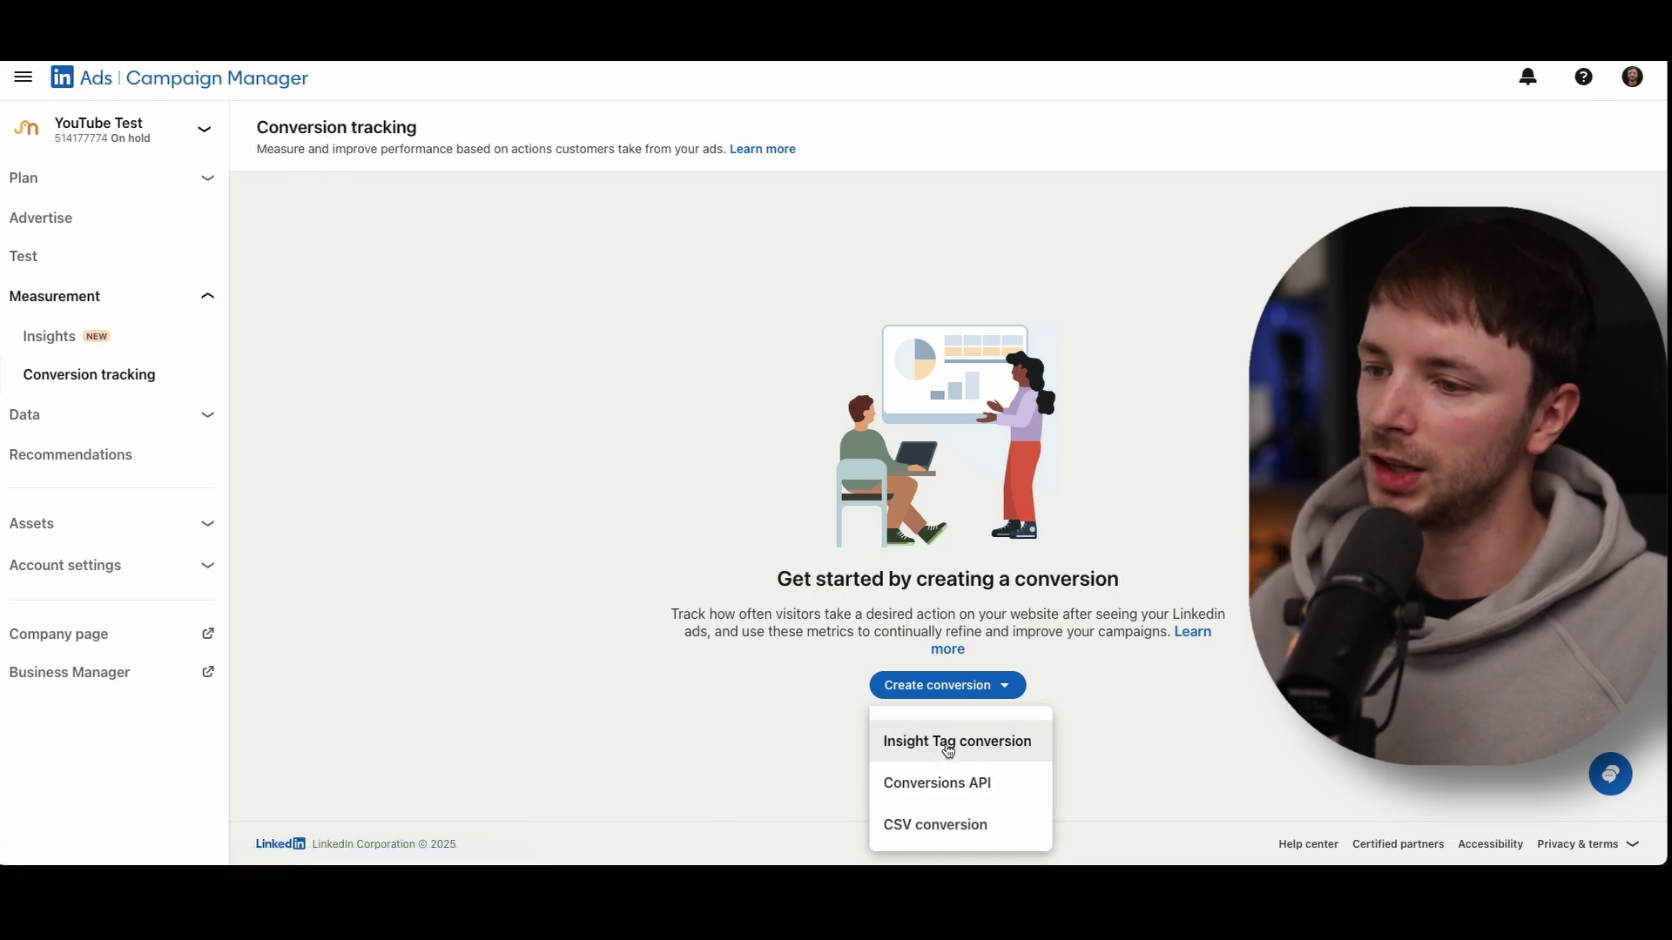
scroll(742, 528, "down", 1)
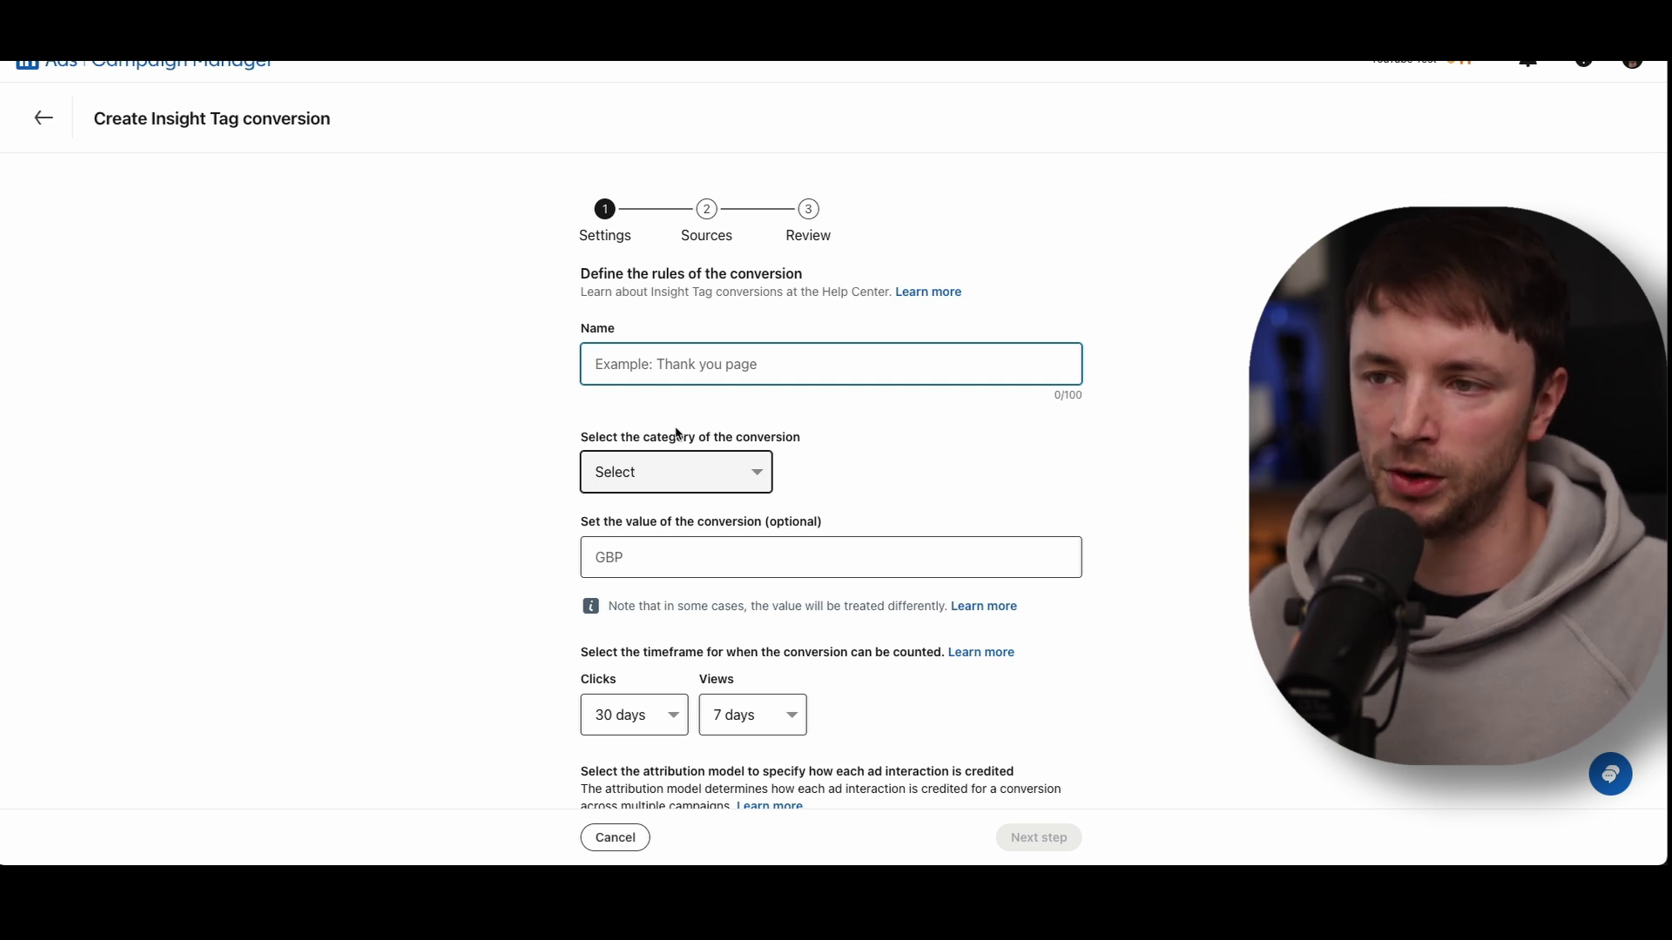
Name the conversion 'Test' and choose Lead as its category
scroll(676, 428, "down", 1)
scroll(675, 427, "down", 1)
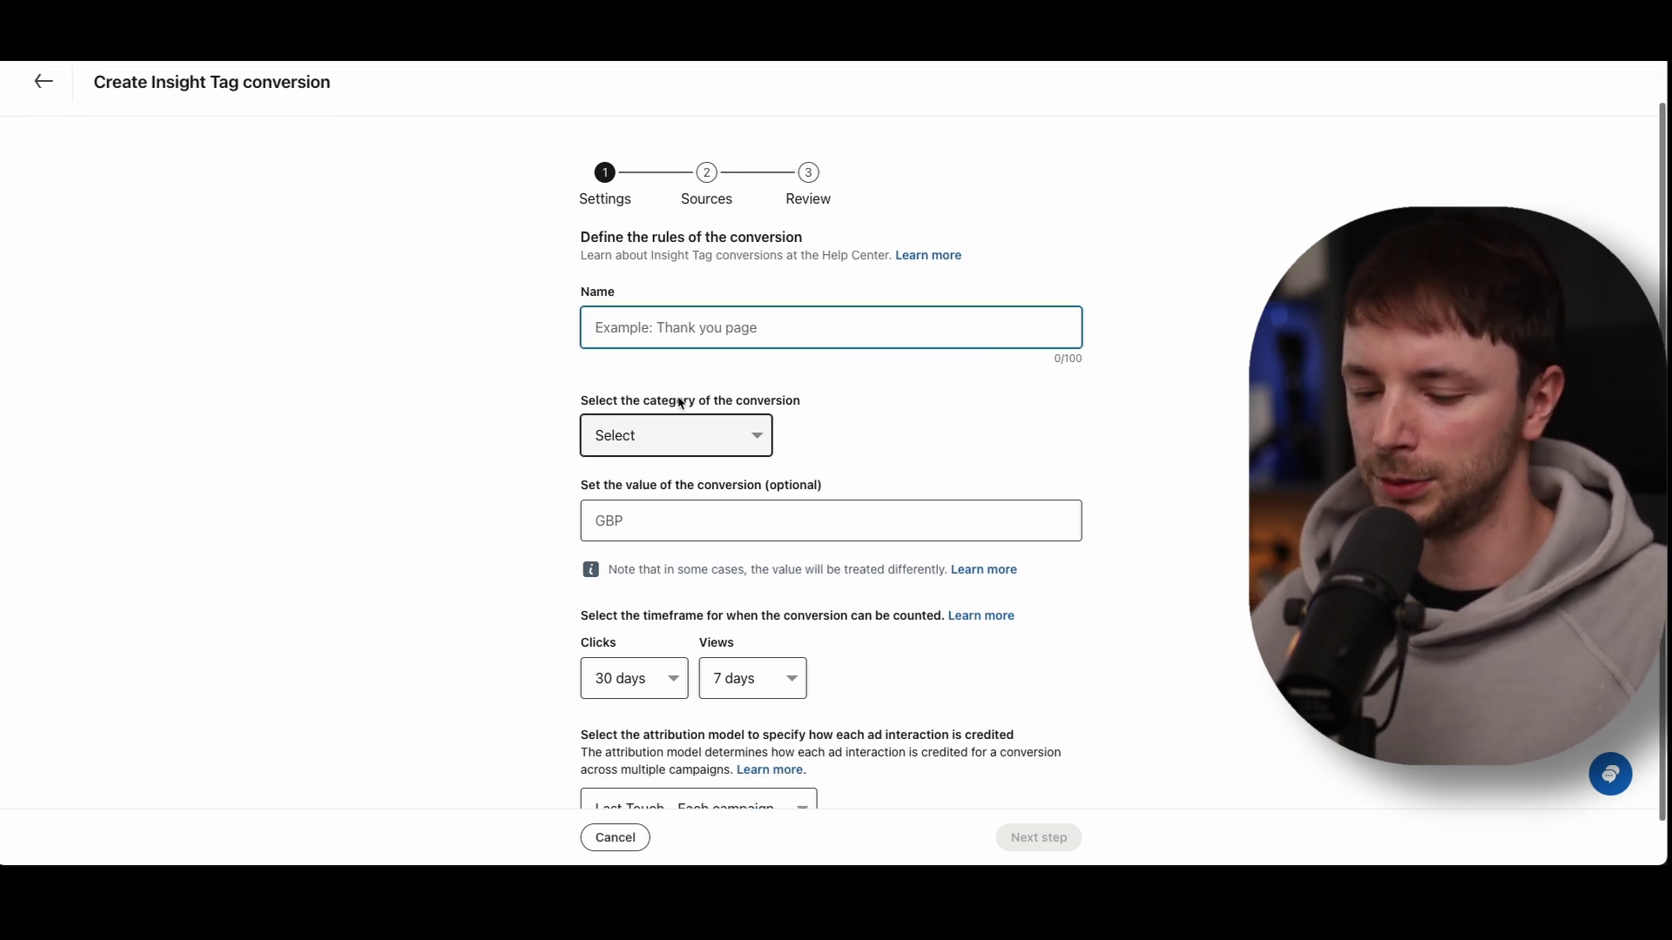
type("Test")
scroll(589, 410, "down", 2)
left_click(679, 397)
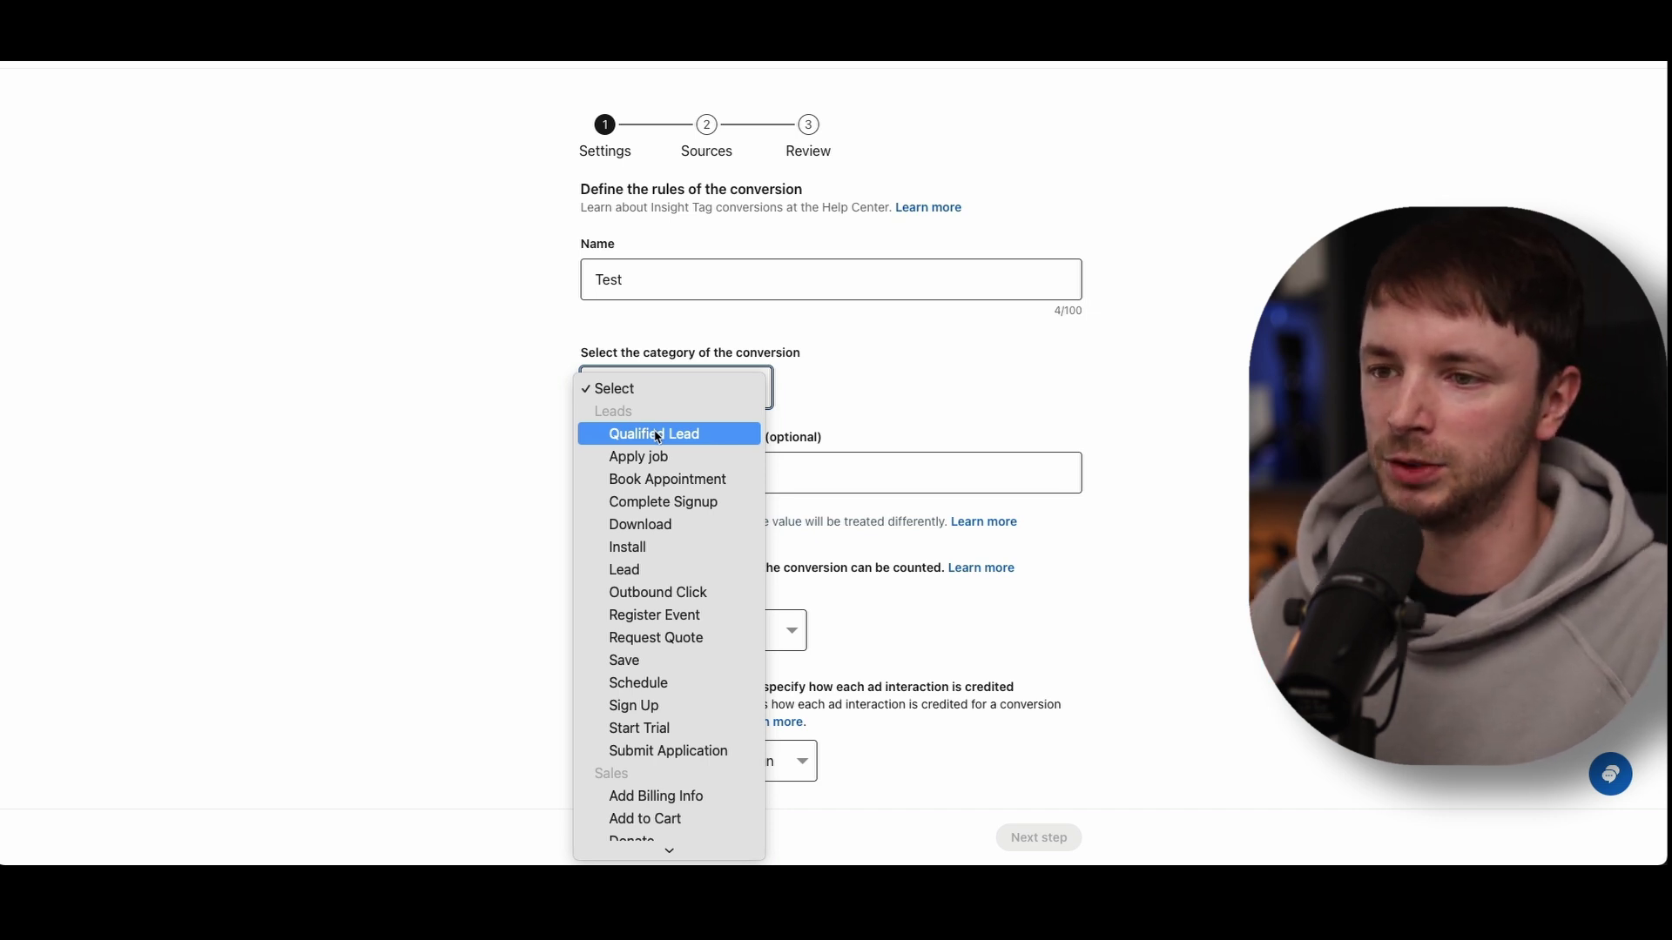
left_click(631, 569)
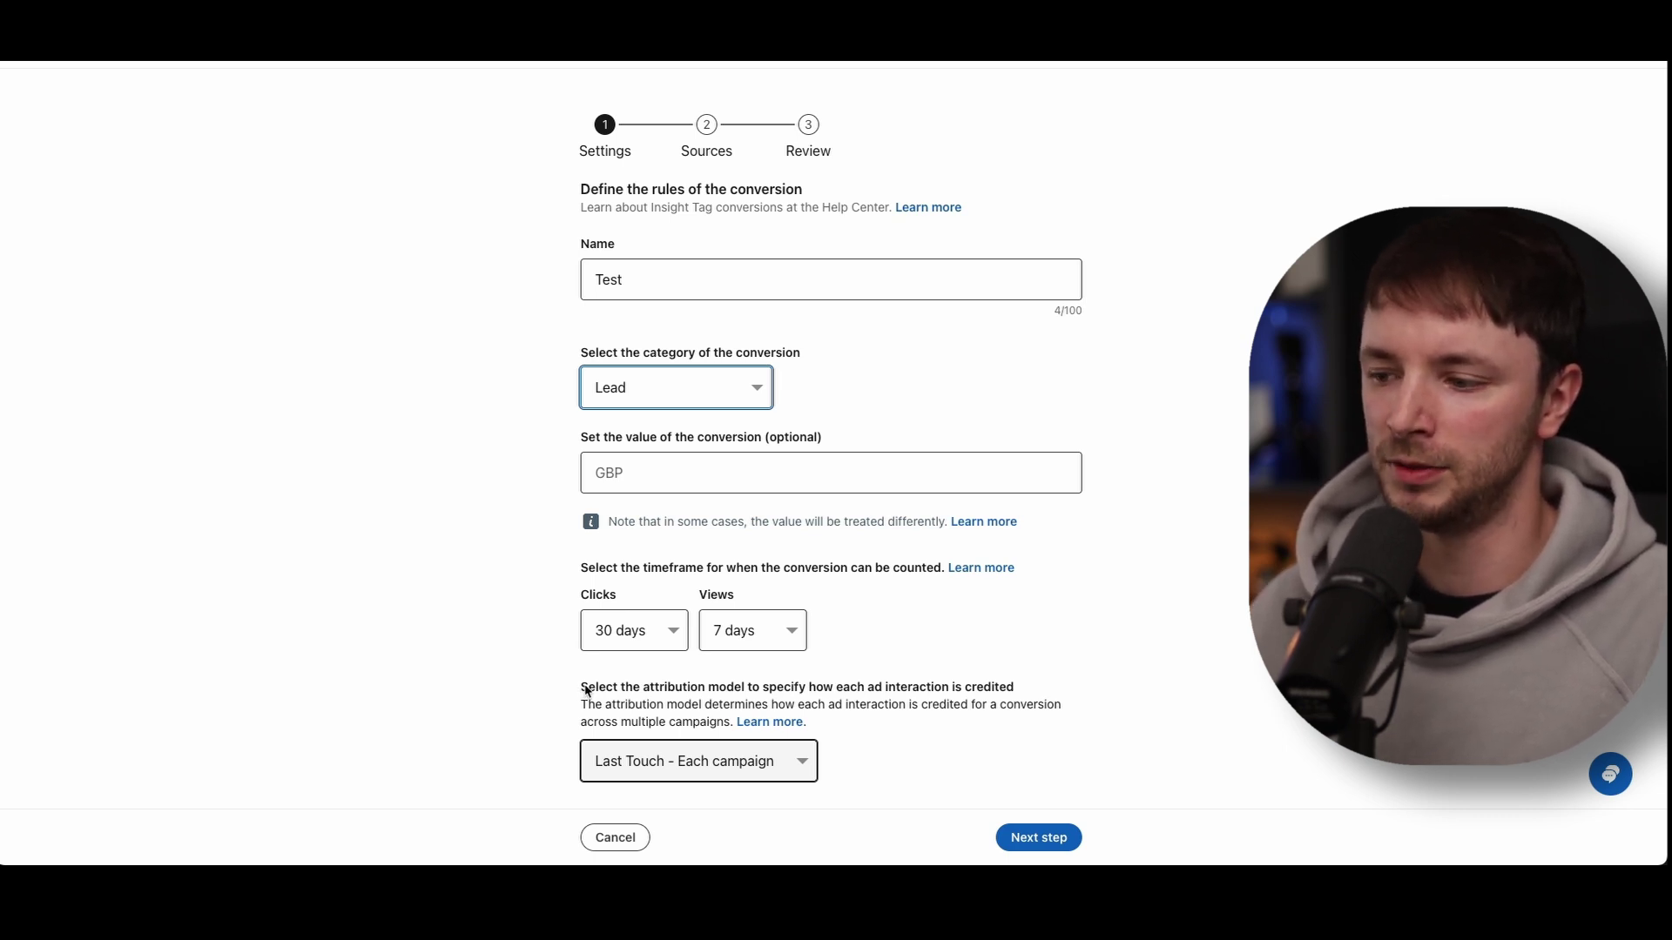
Keep Last Touch - Each campaign as the attribution model and continue to the Sources step
left_click(678, 770)
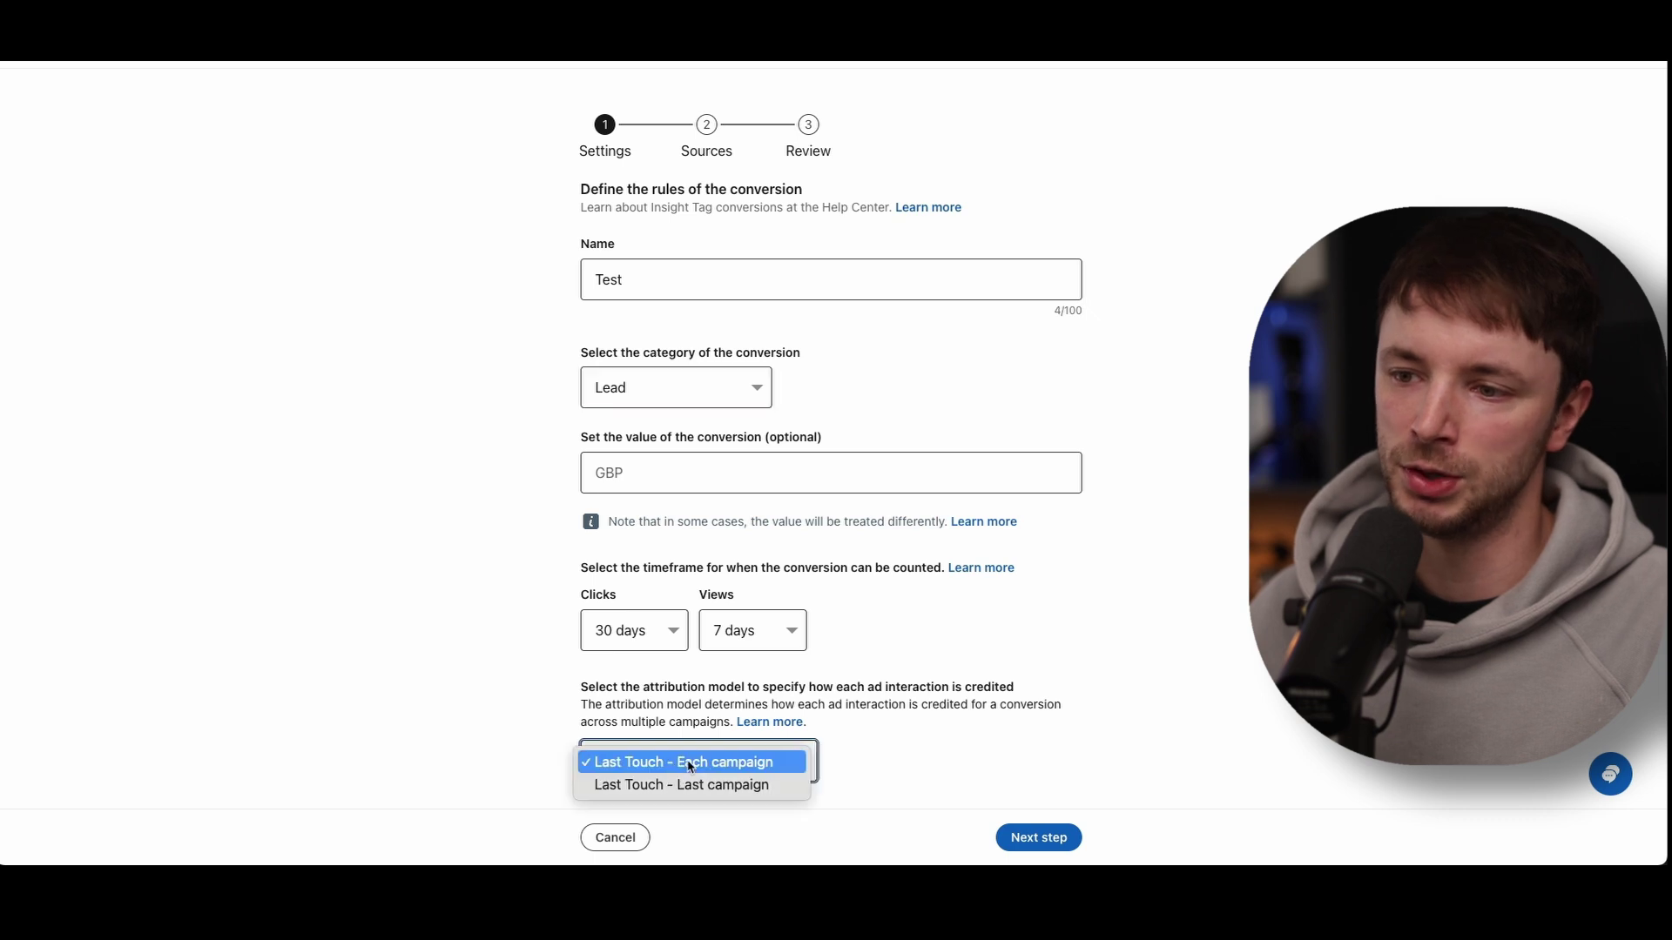
left_click(749, 787)
left_click(708, 760)
left_click(706, 738)
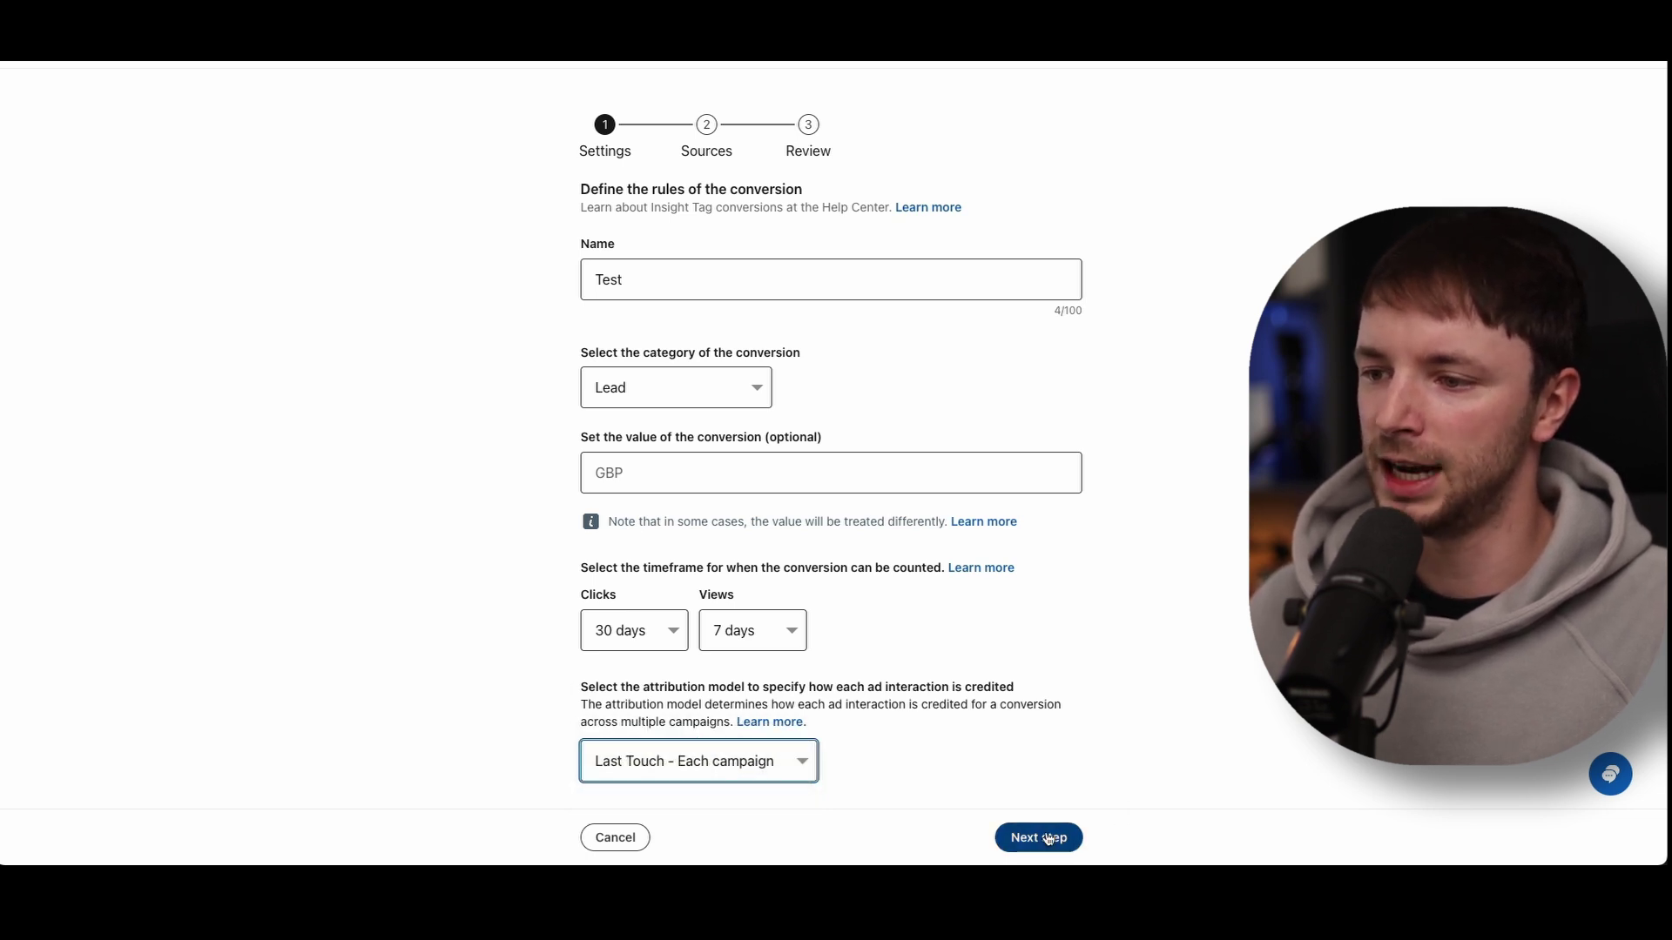
left_click(1044, 837)
scroll(523, 355, "down", 1)
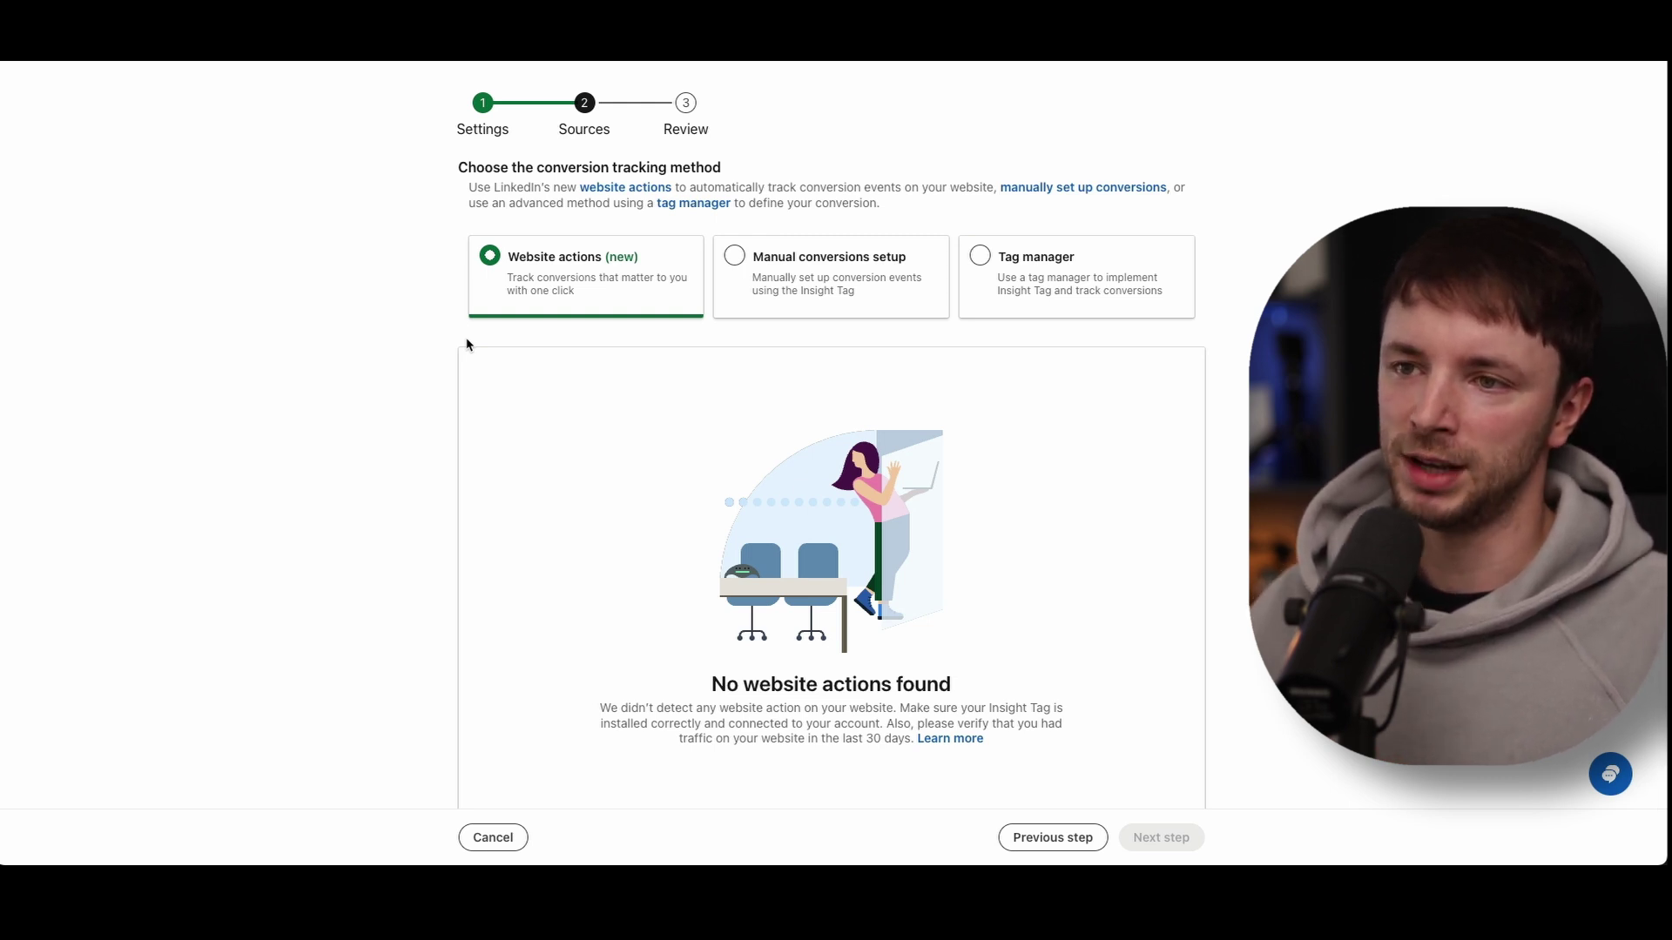
scroll(458, 296, "down", 1)
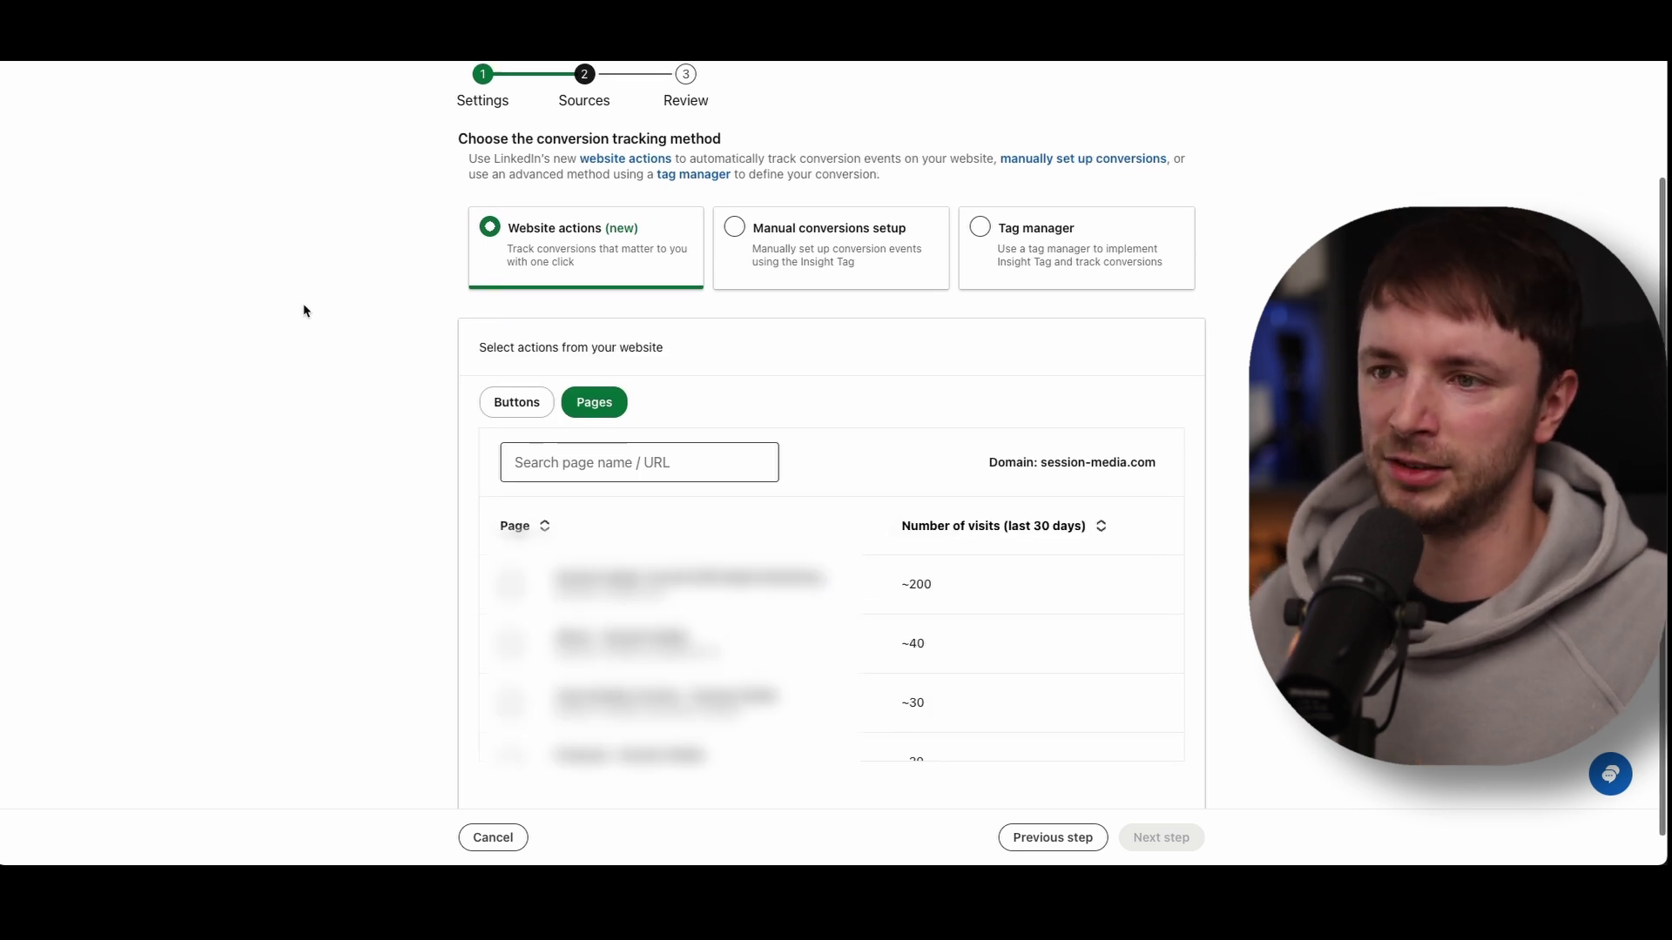
left_click(514, 396)
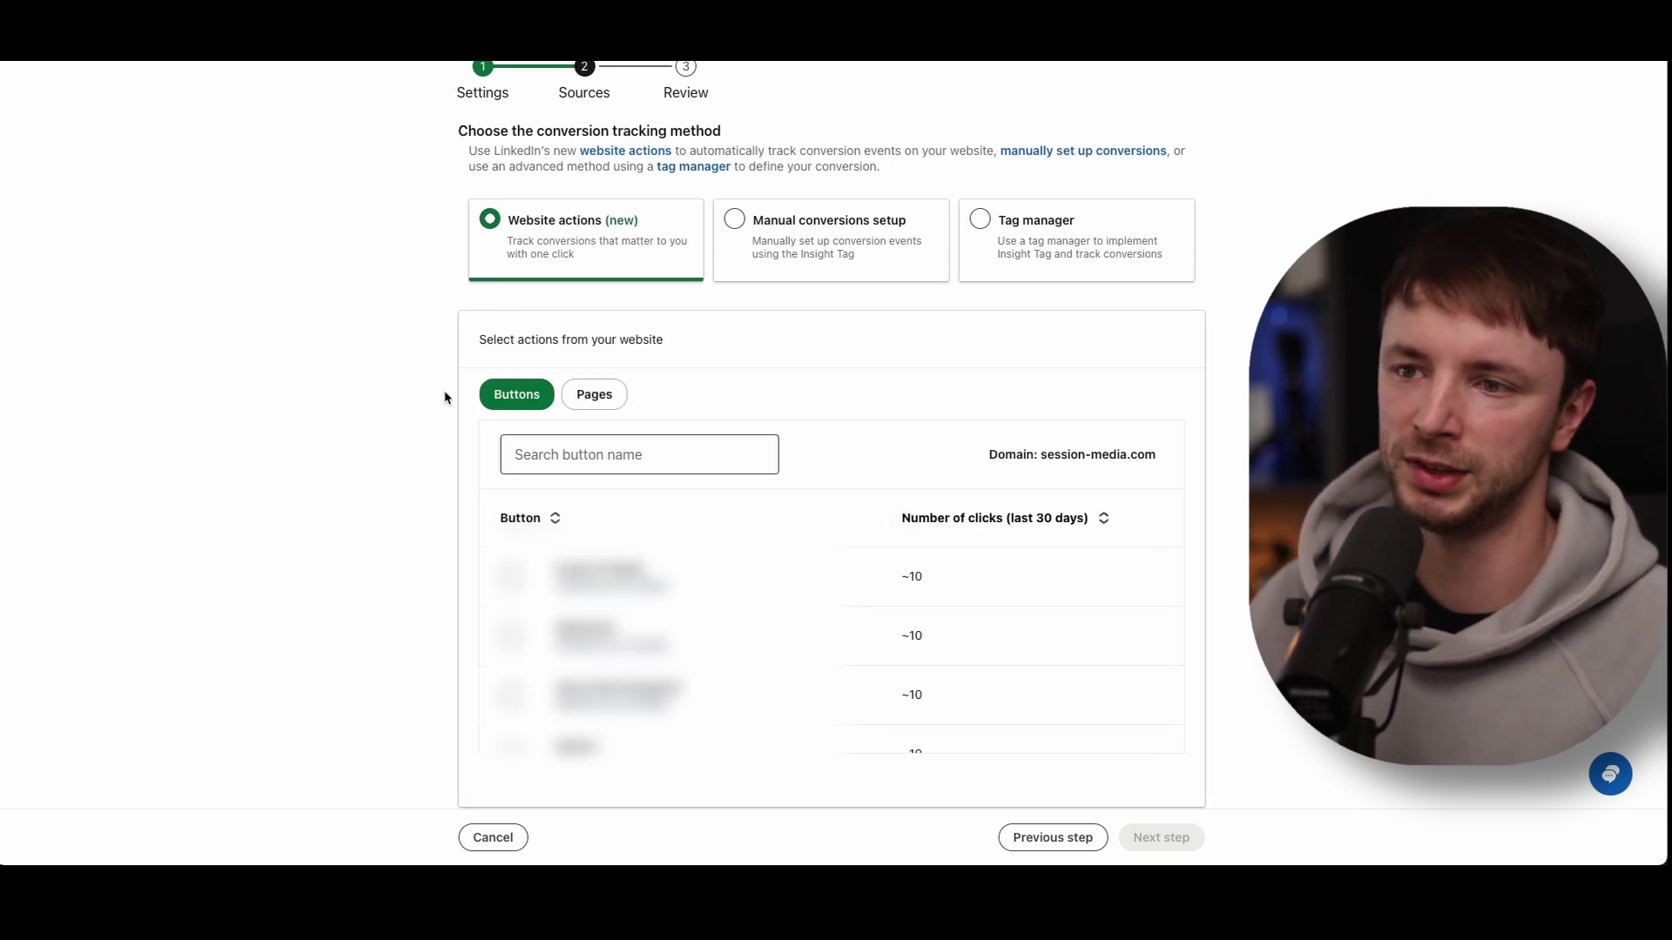
left_click(591, 403)
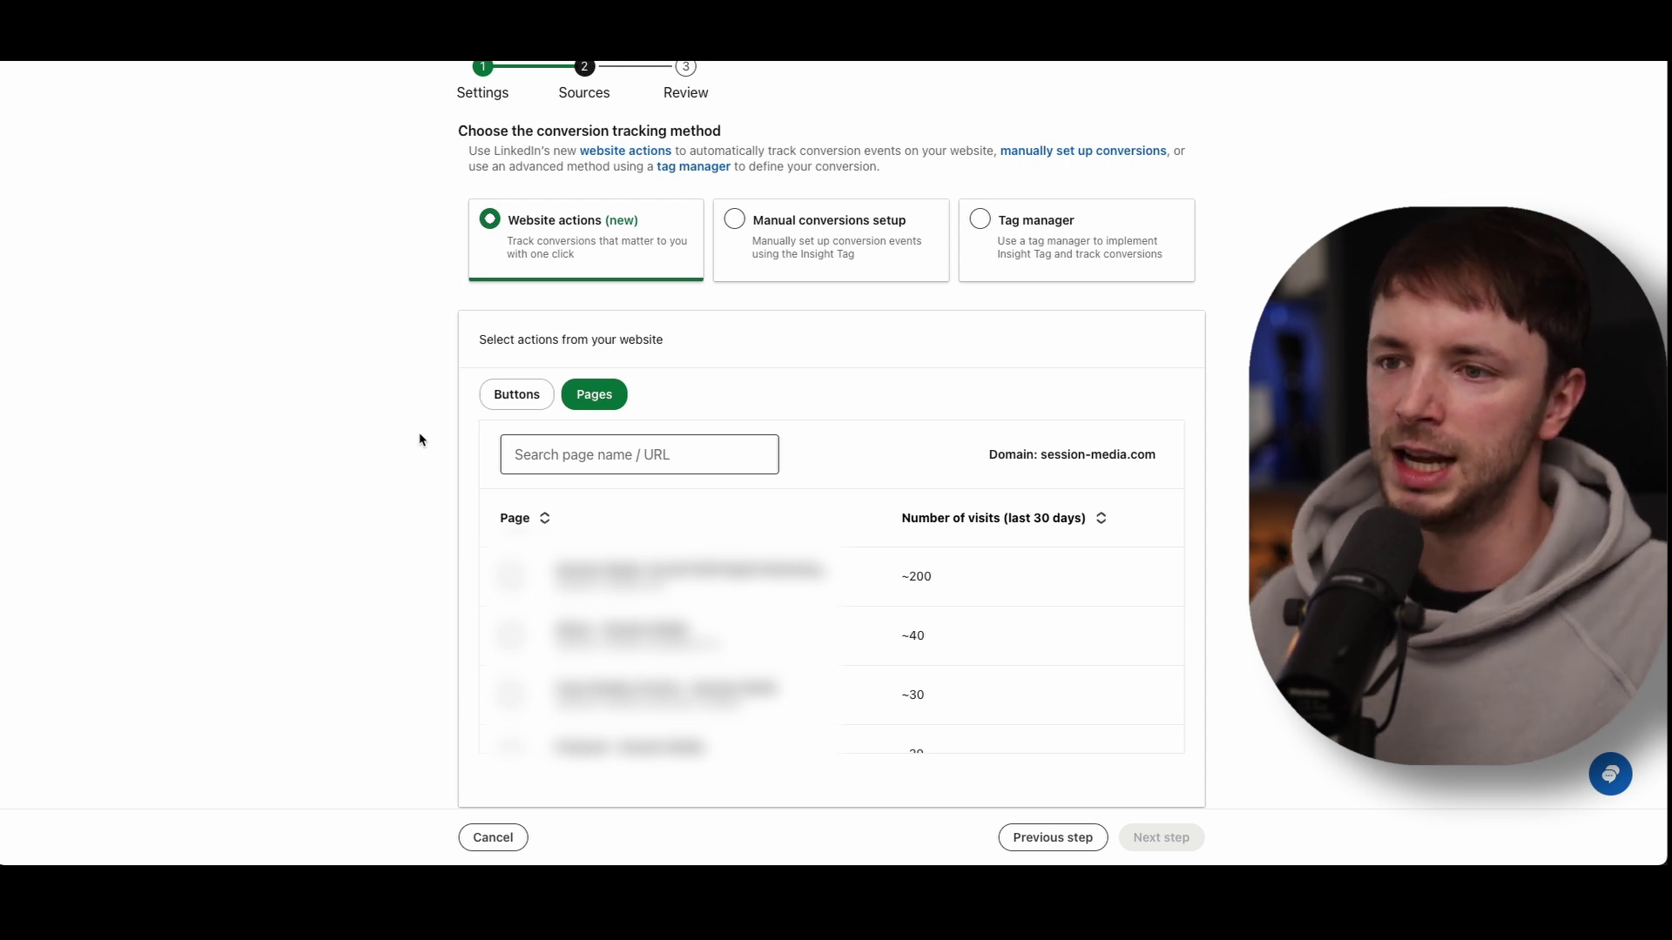
left_click(505, 393)
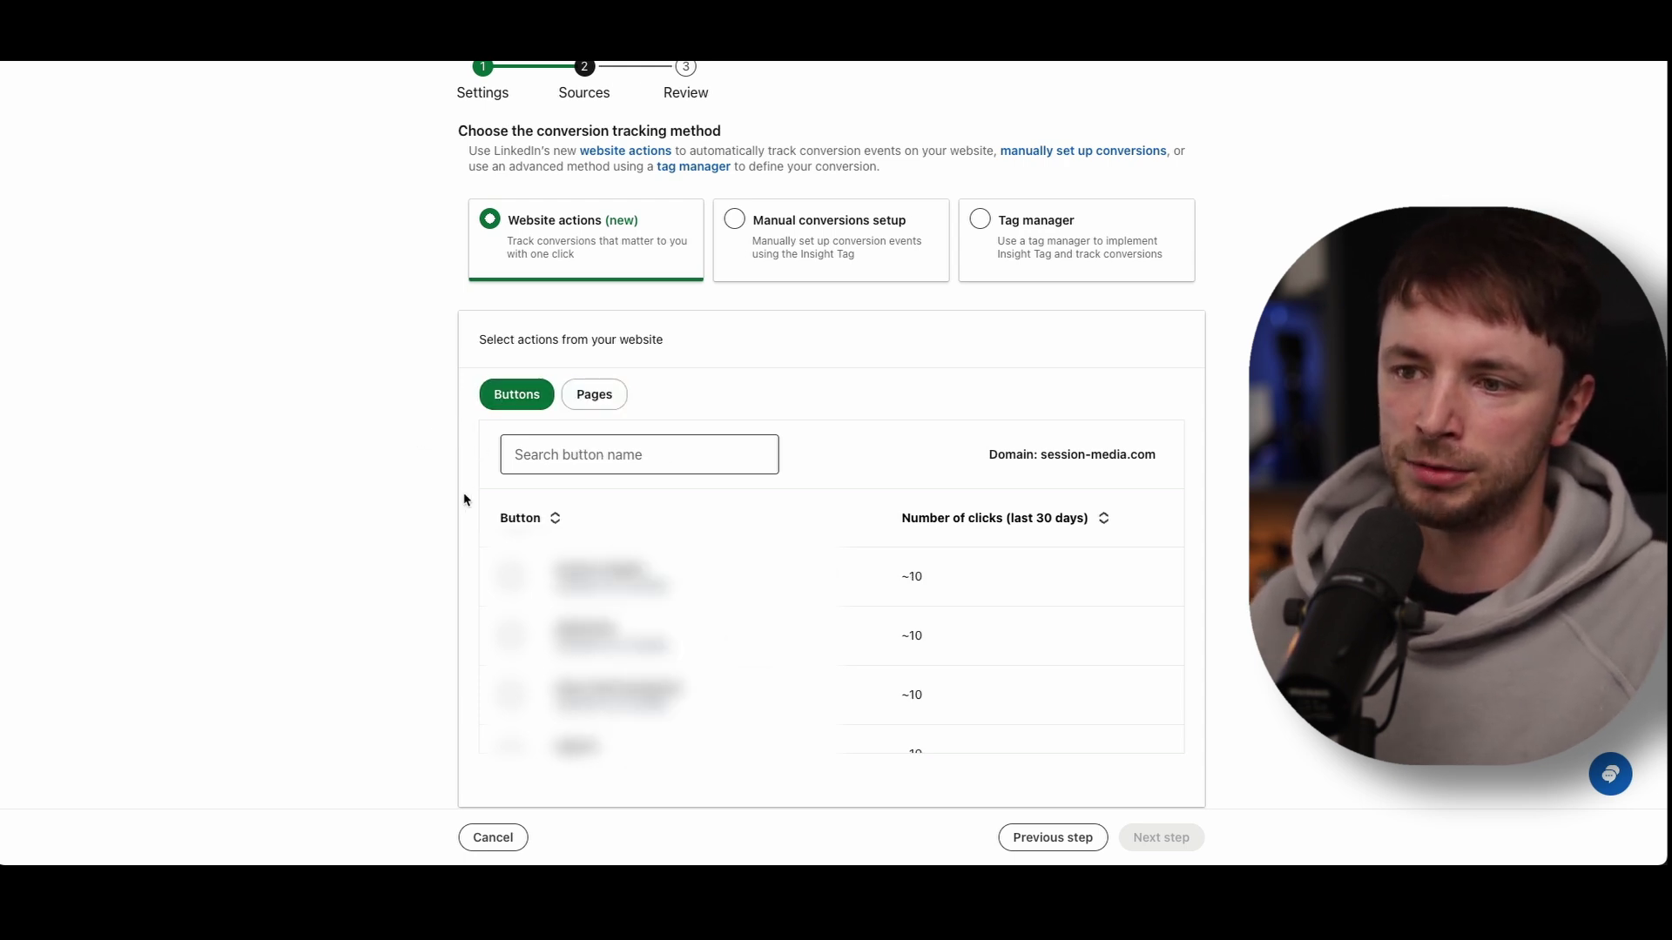
scroll(446, 505, "down", 1)
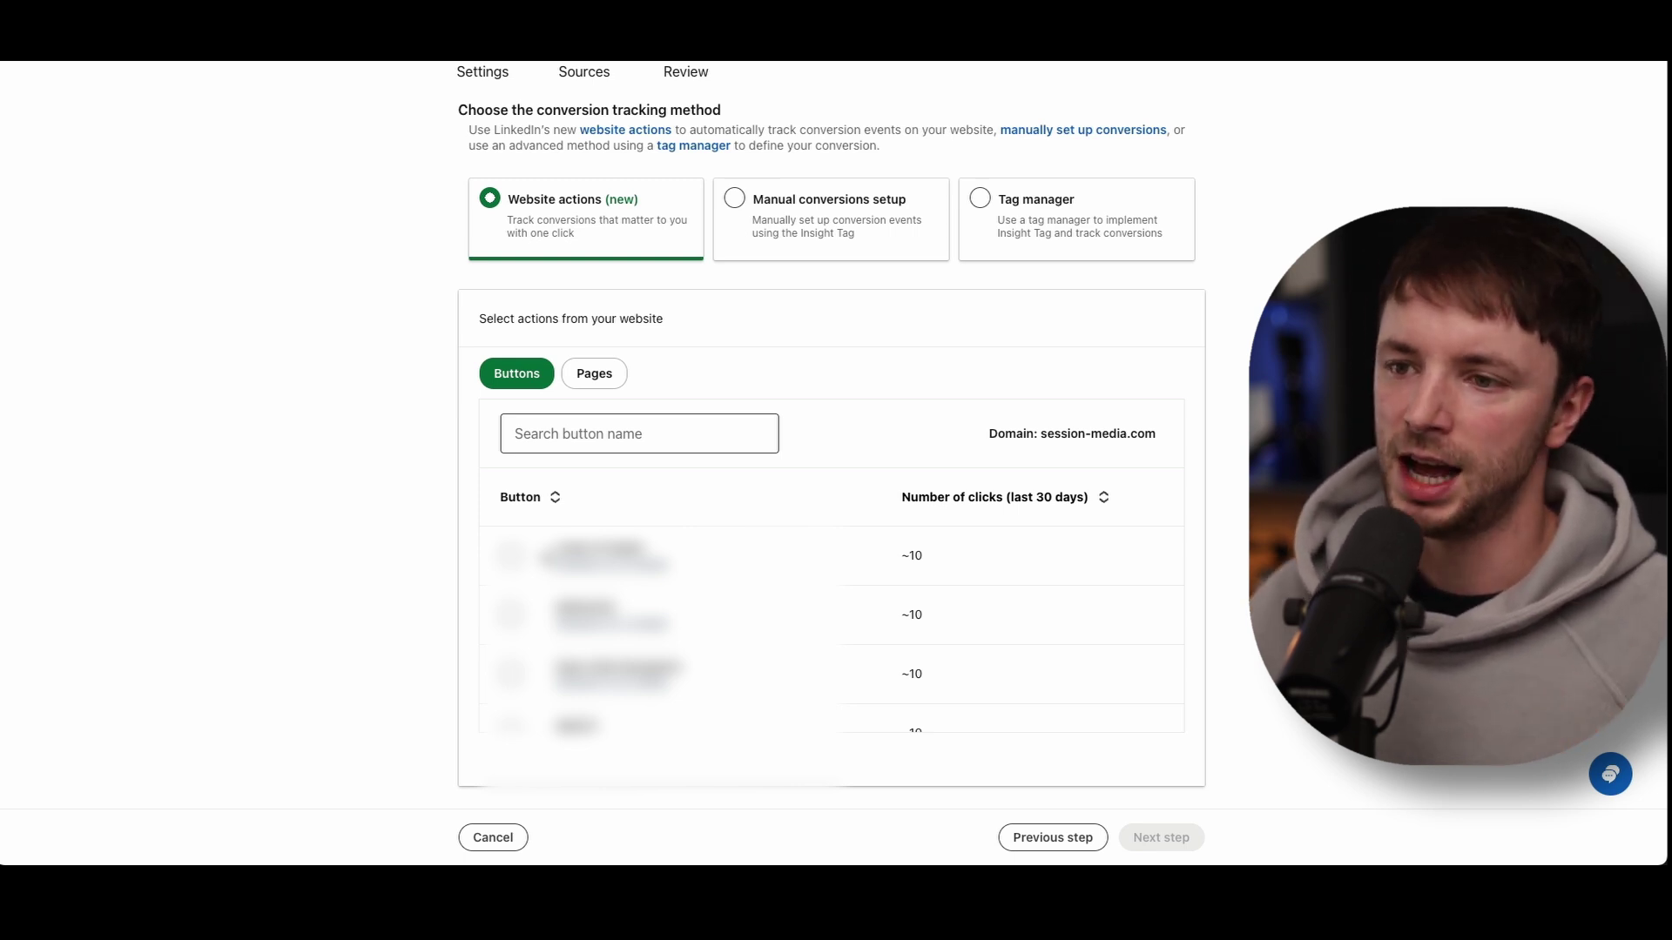
left_click(596, 380)
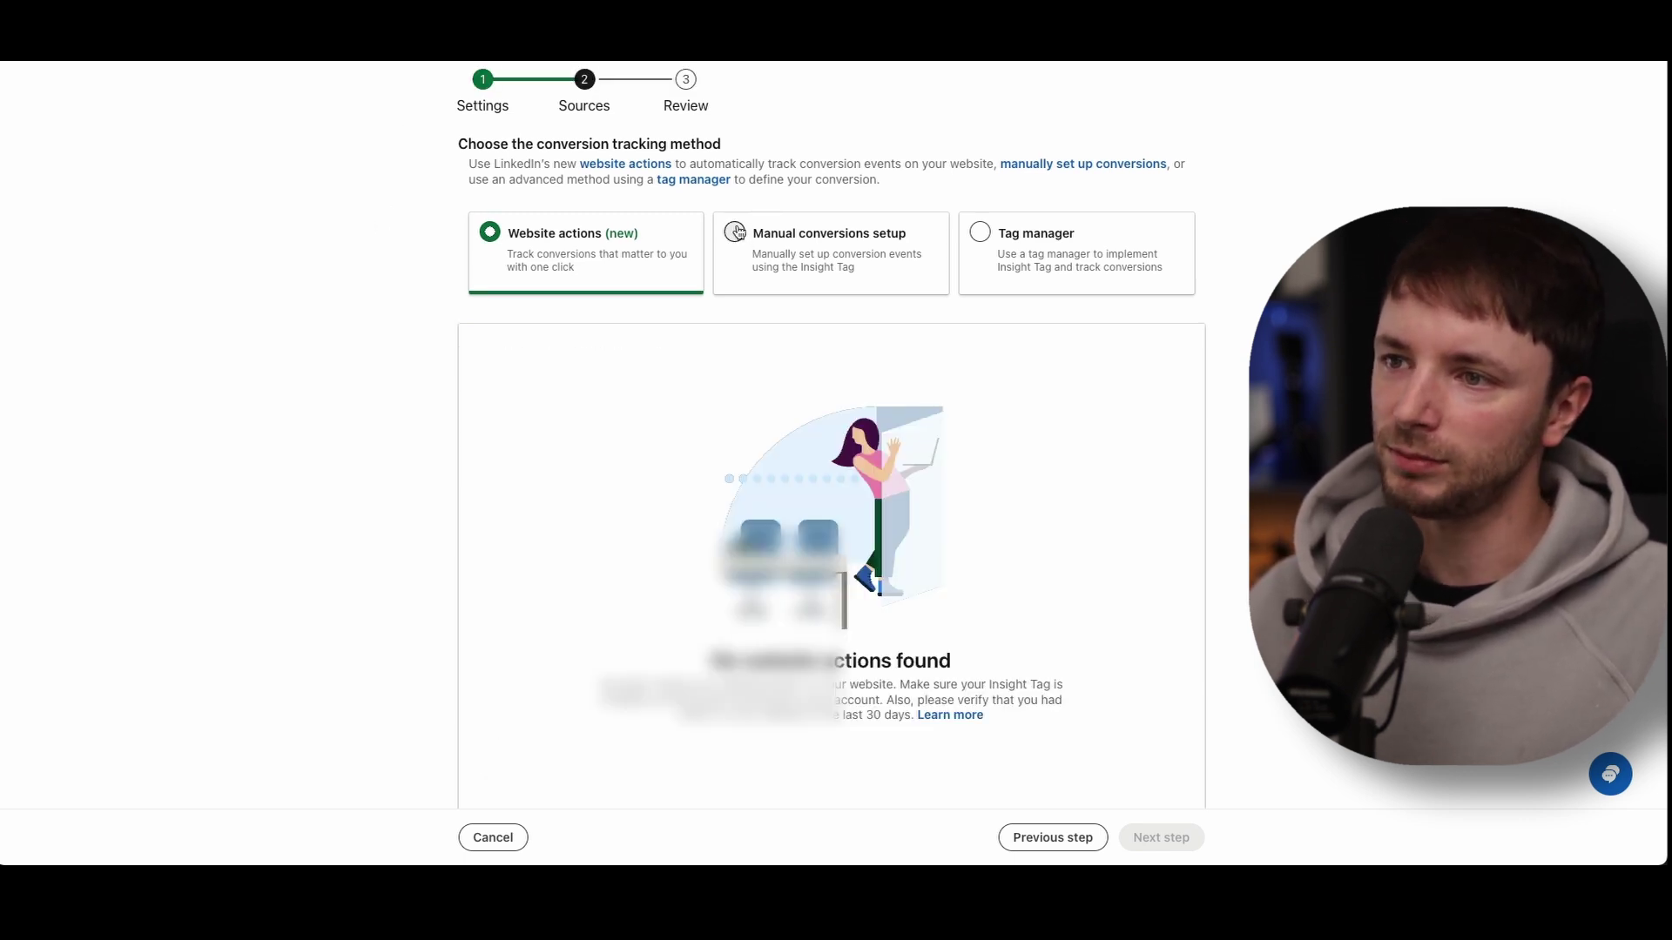
Choose manual conversion setup and select the full Insight Tag script code
left_click(738, 234)
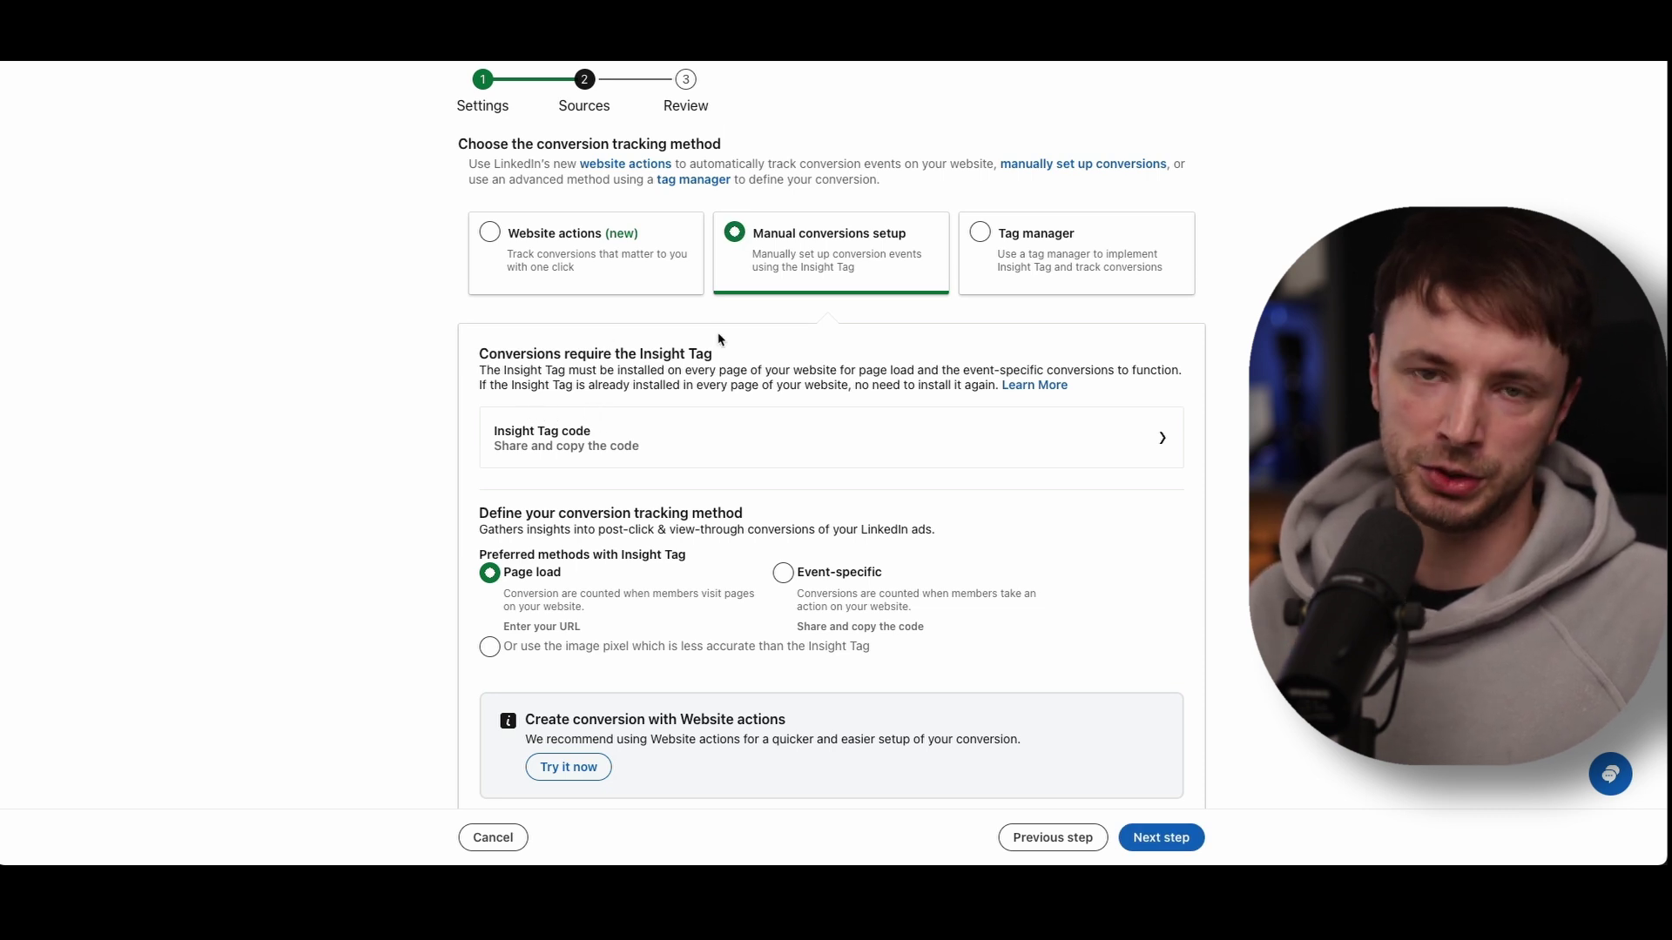
left_click(617, 432)
scroll(617, 432, "down", 3)
left_click_drag(609, 627, 514, 369)
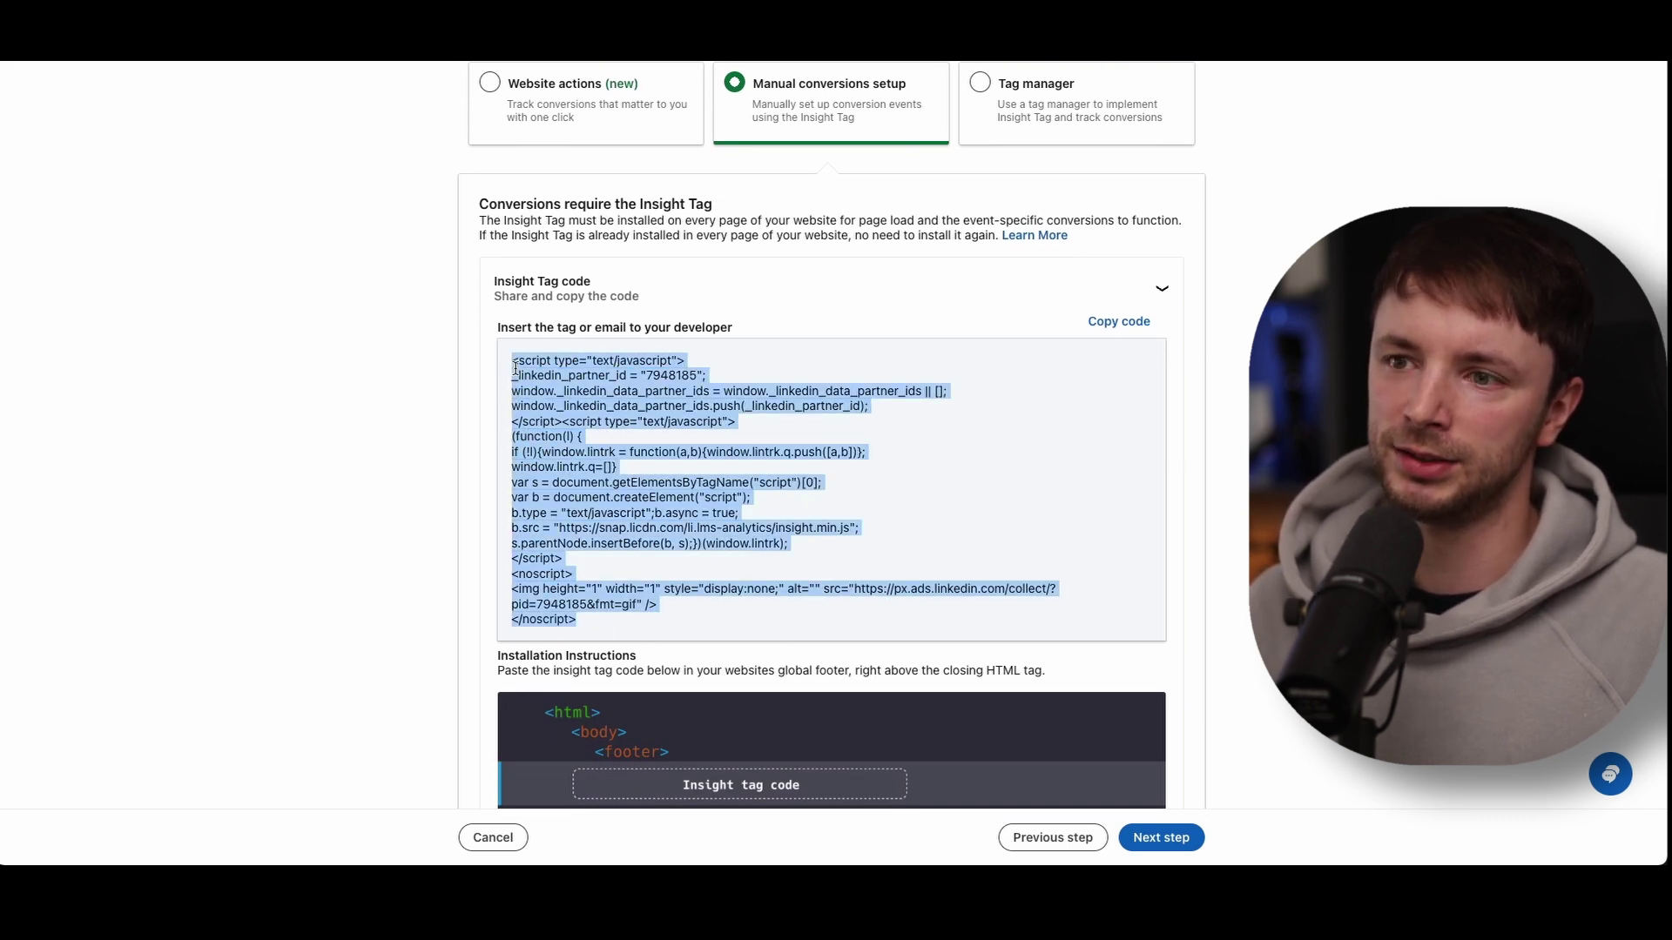
scroll(631, 557, "down", 5)
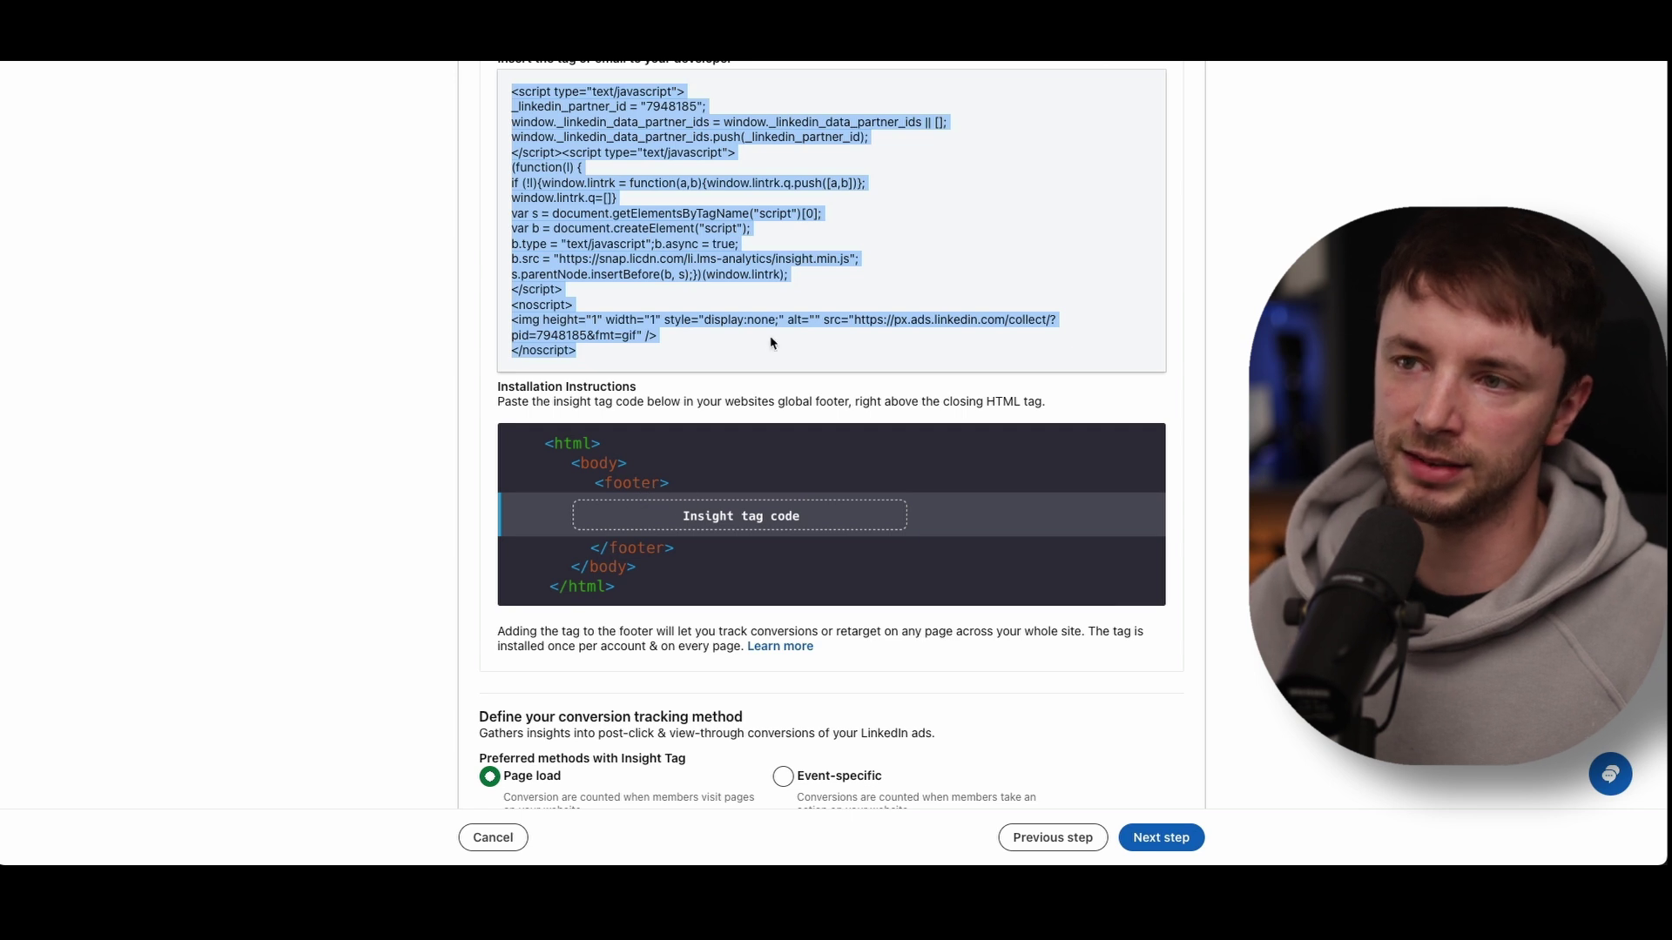
scroll(696, 315, "up", 2)
scroll(646, 307, "down", 1)
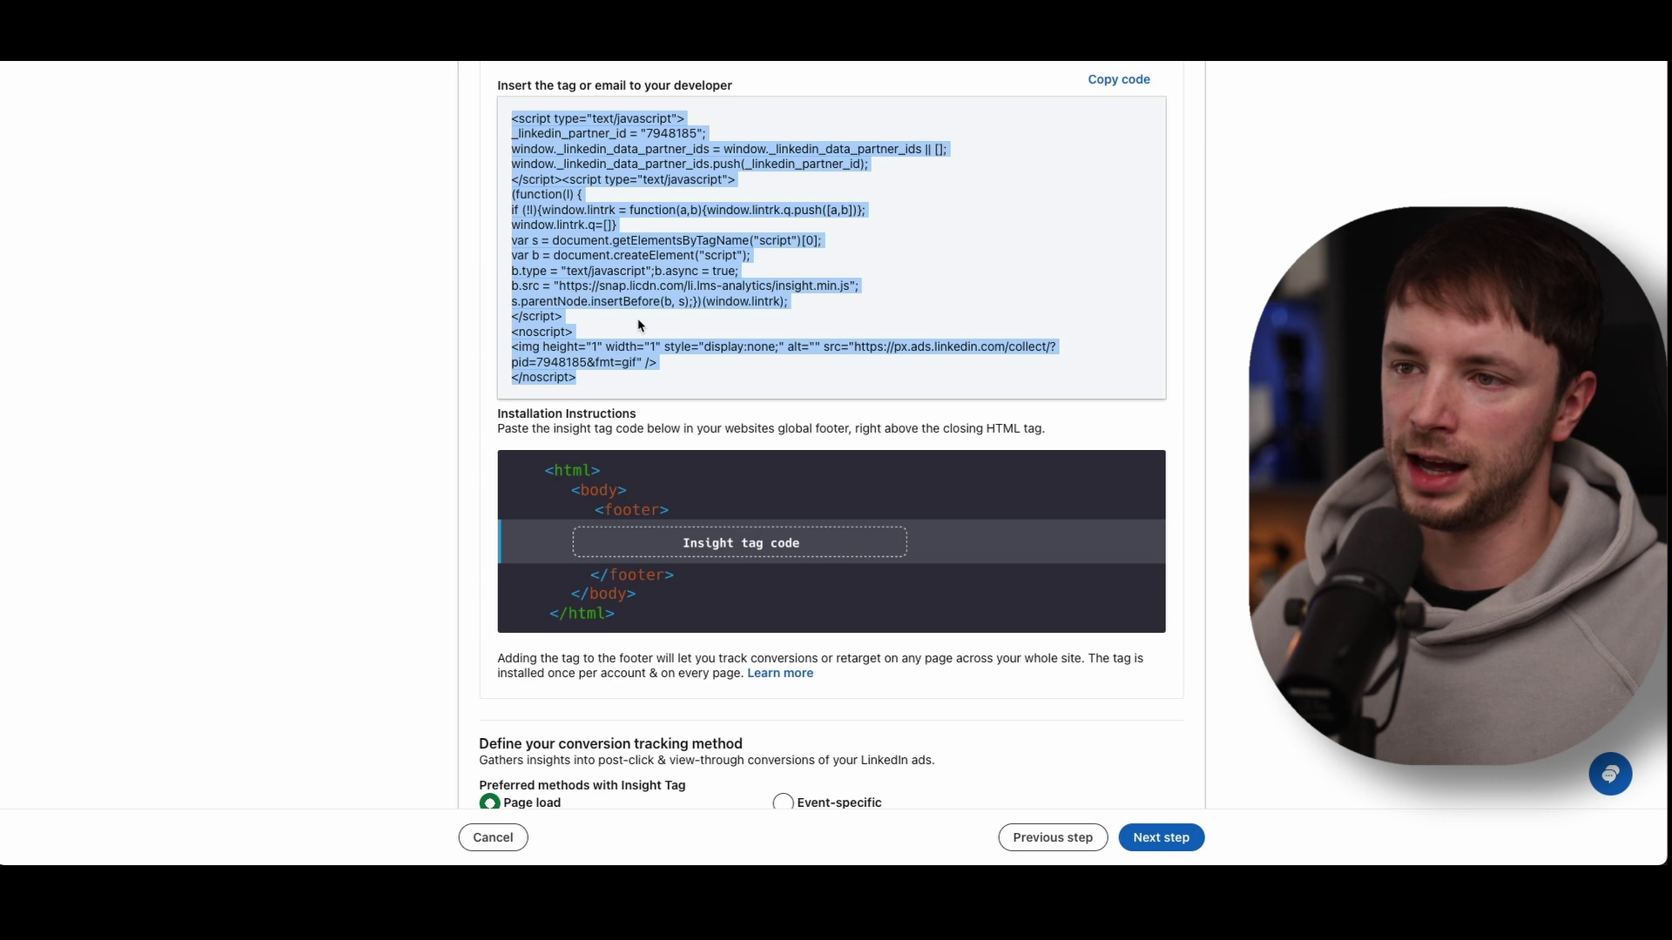
scroll(646, 388, "up", 2)
left_click_drag(592, 479, 489, 214)
key("ctrl+c")
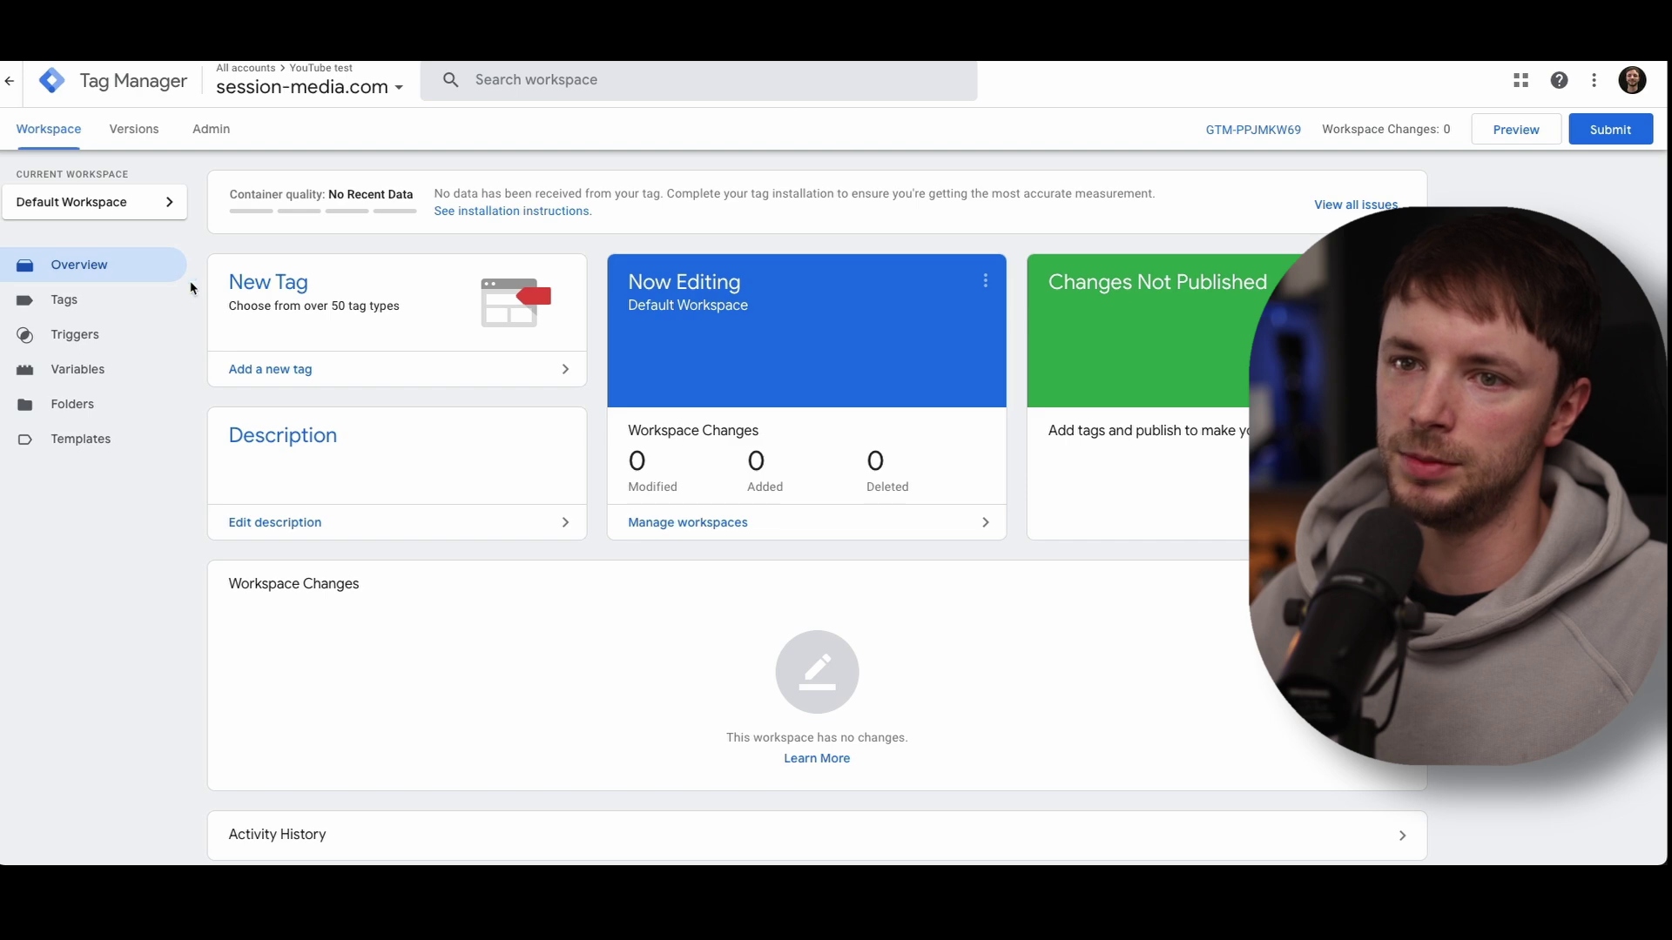
Create a new Tag Manager tag named 'LinkedIn Insight Tag'
left_click(90, 299)
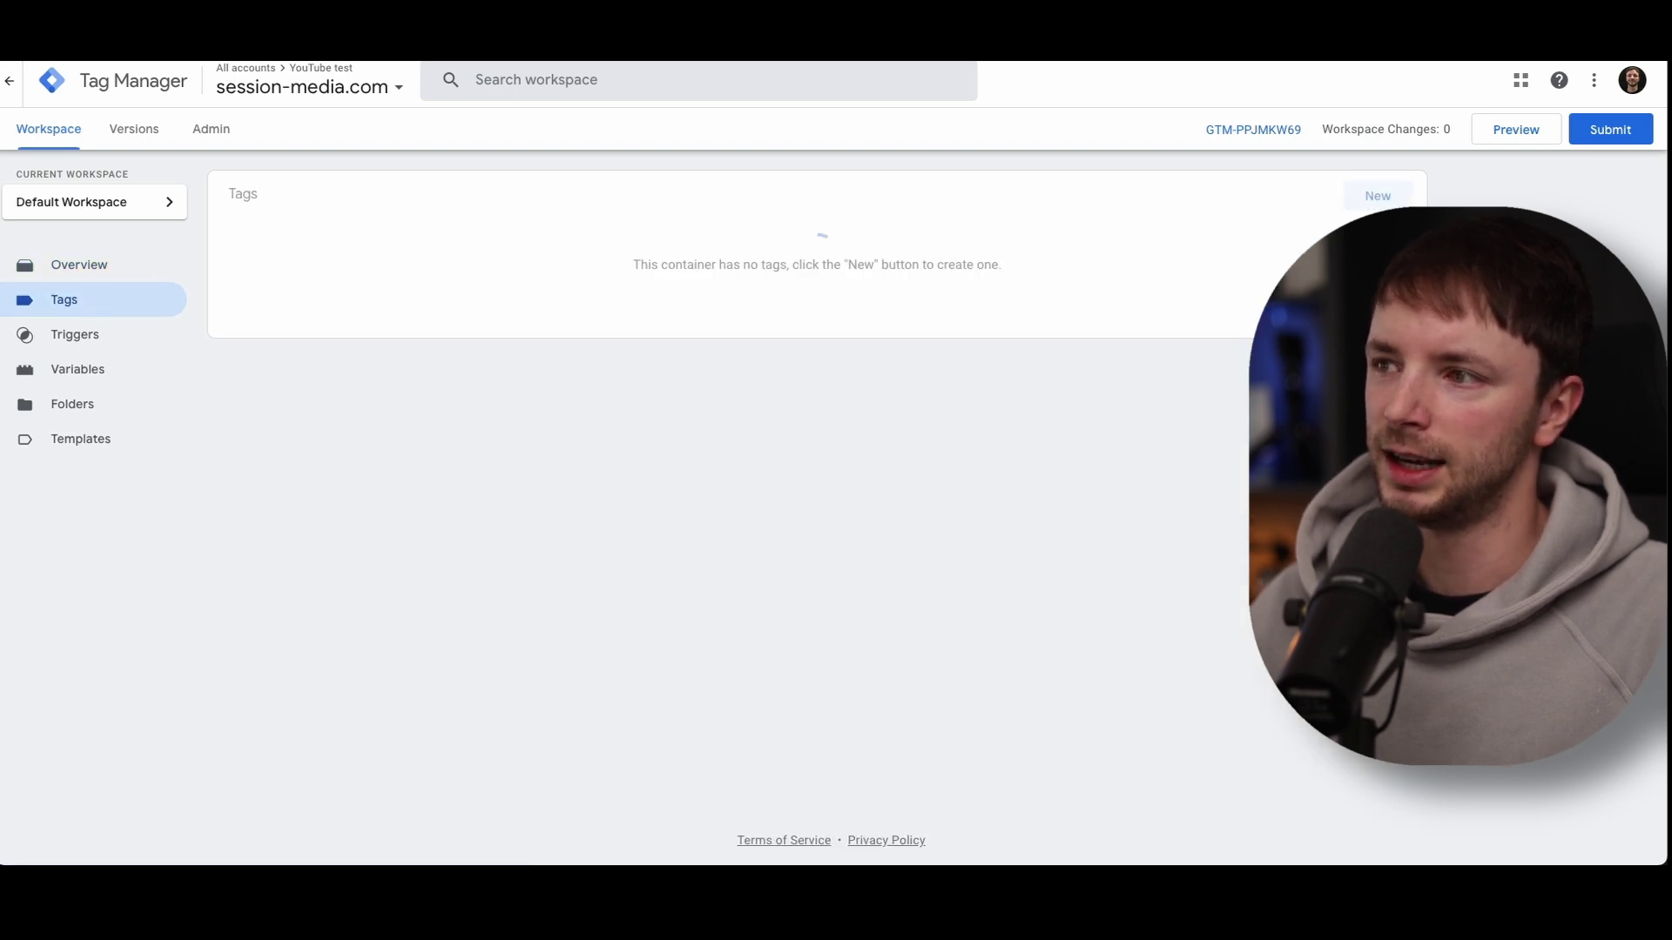
left_click(1375, 195)
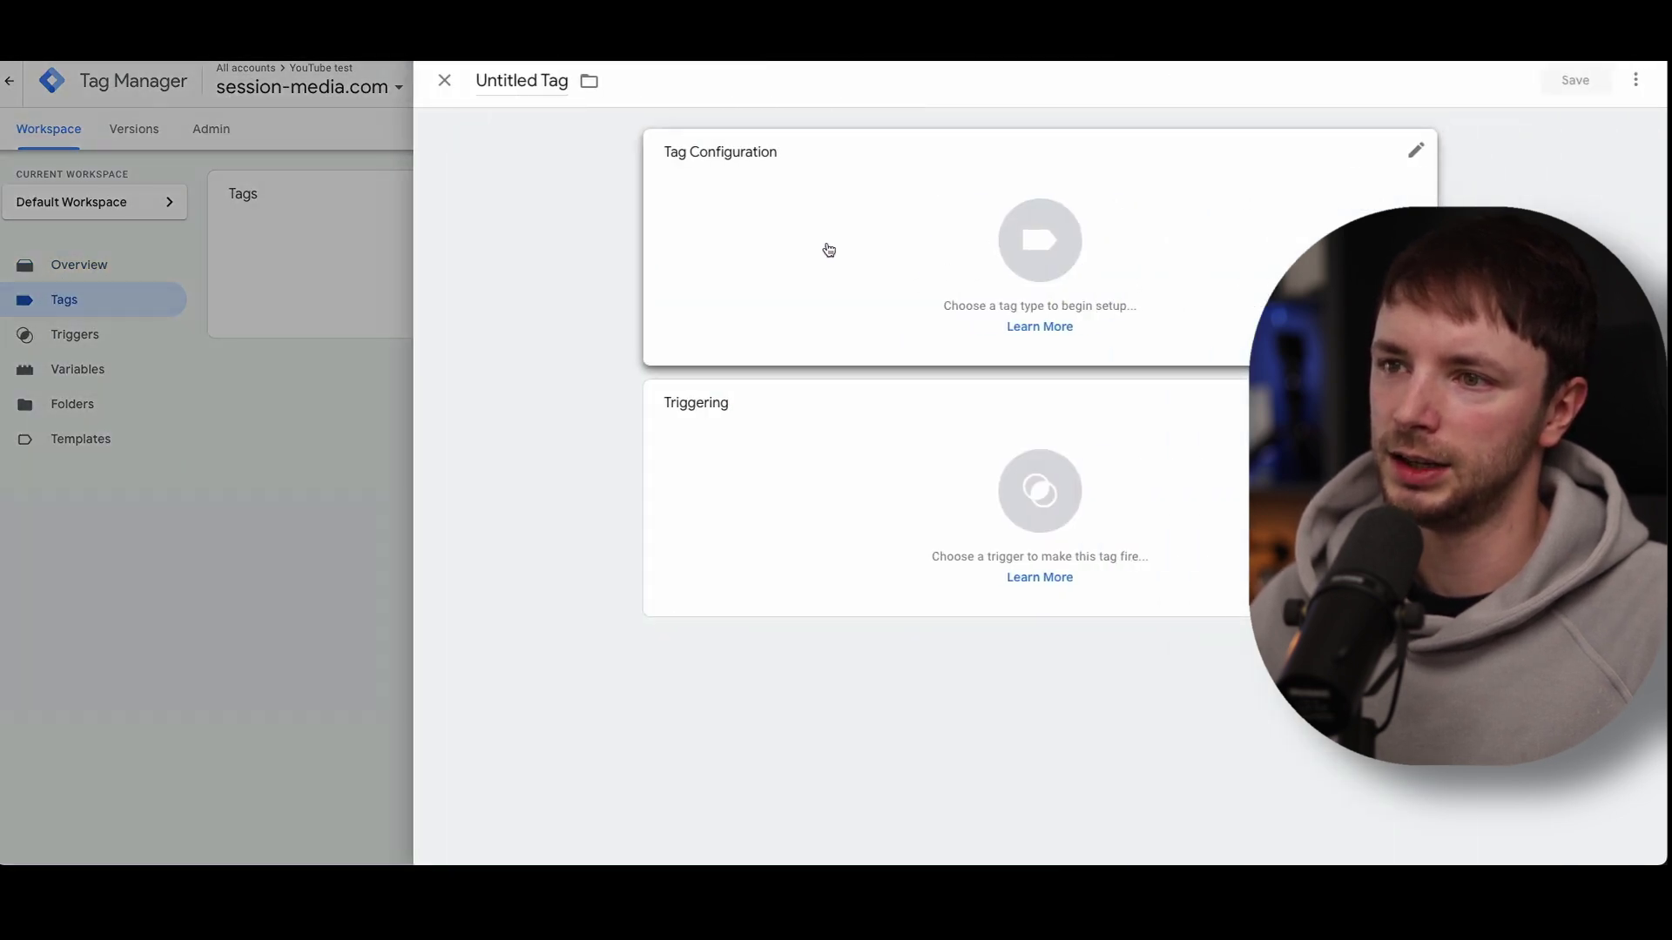
left_click(527, 81)
type("Linkede")
type("n Ins")
key("BackSpace")
key("BackSpace")
type("nsigh")
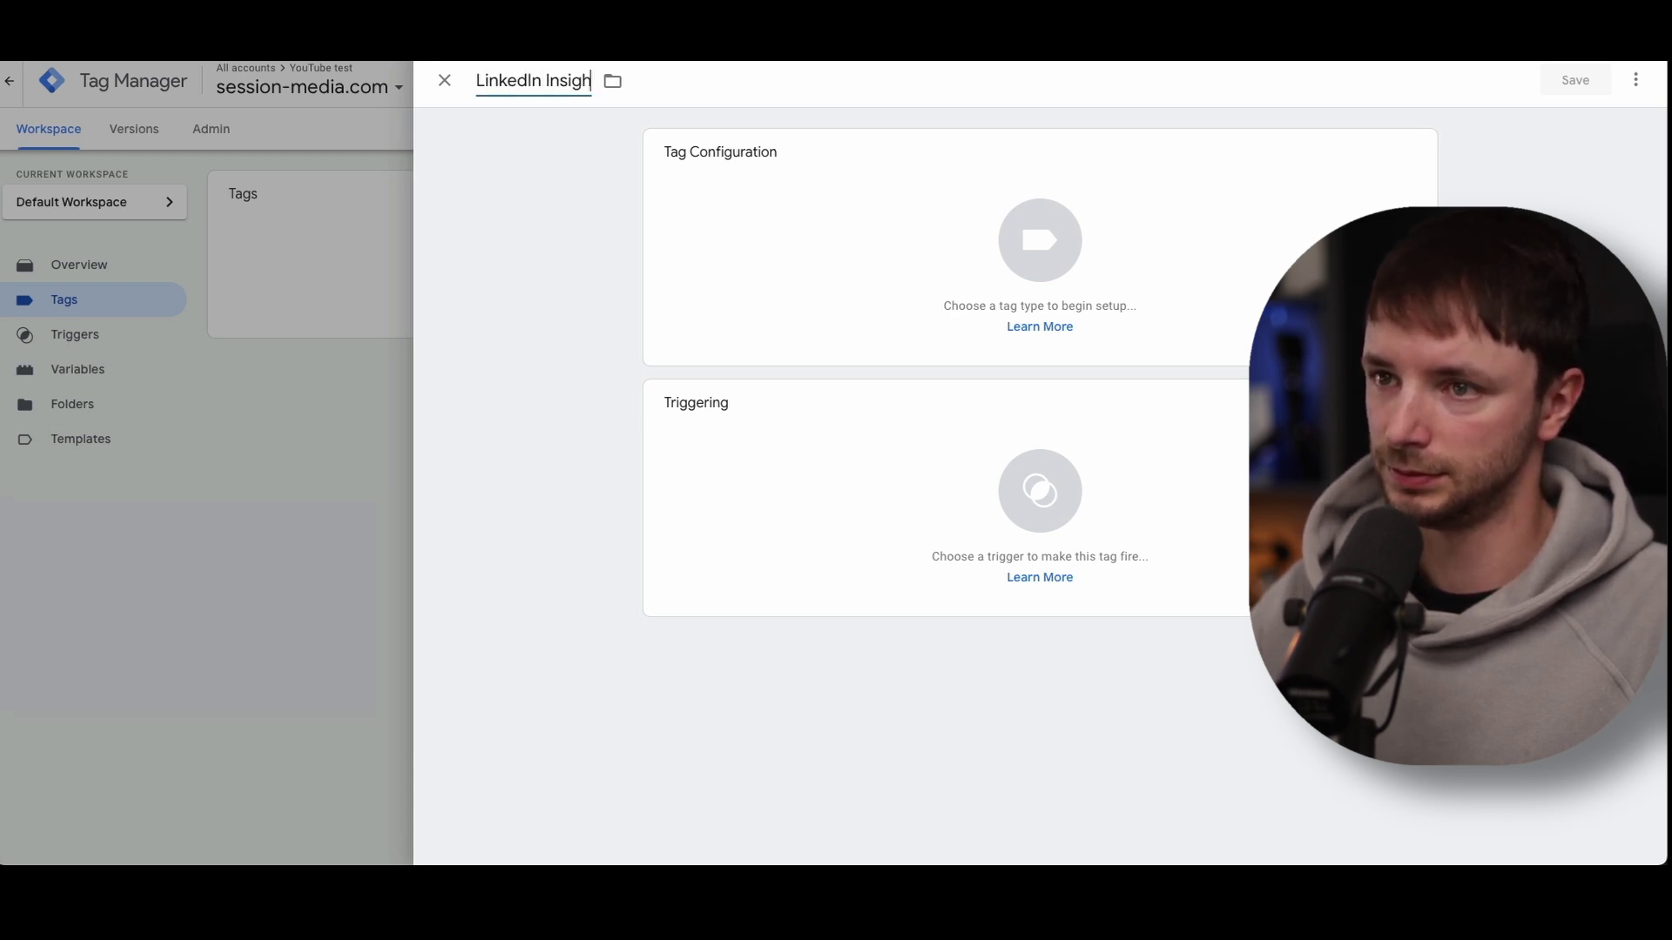
type("t Tag")
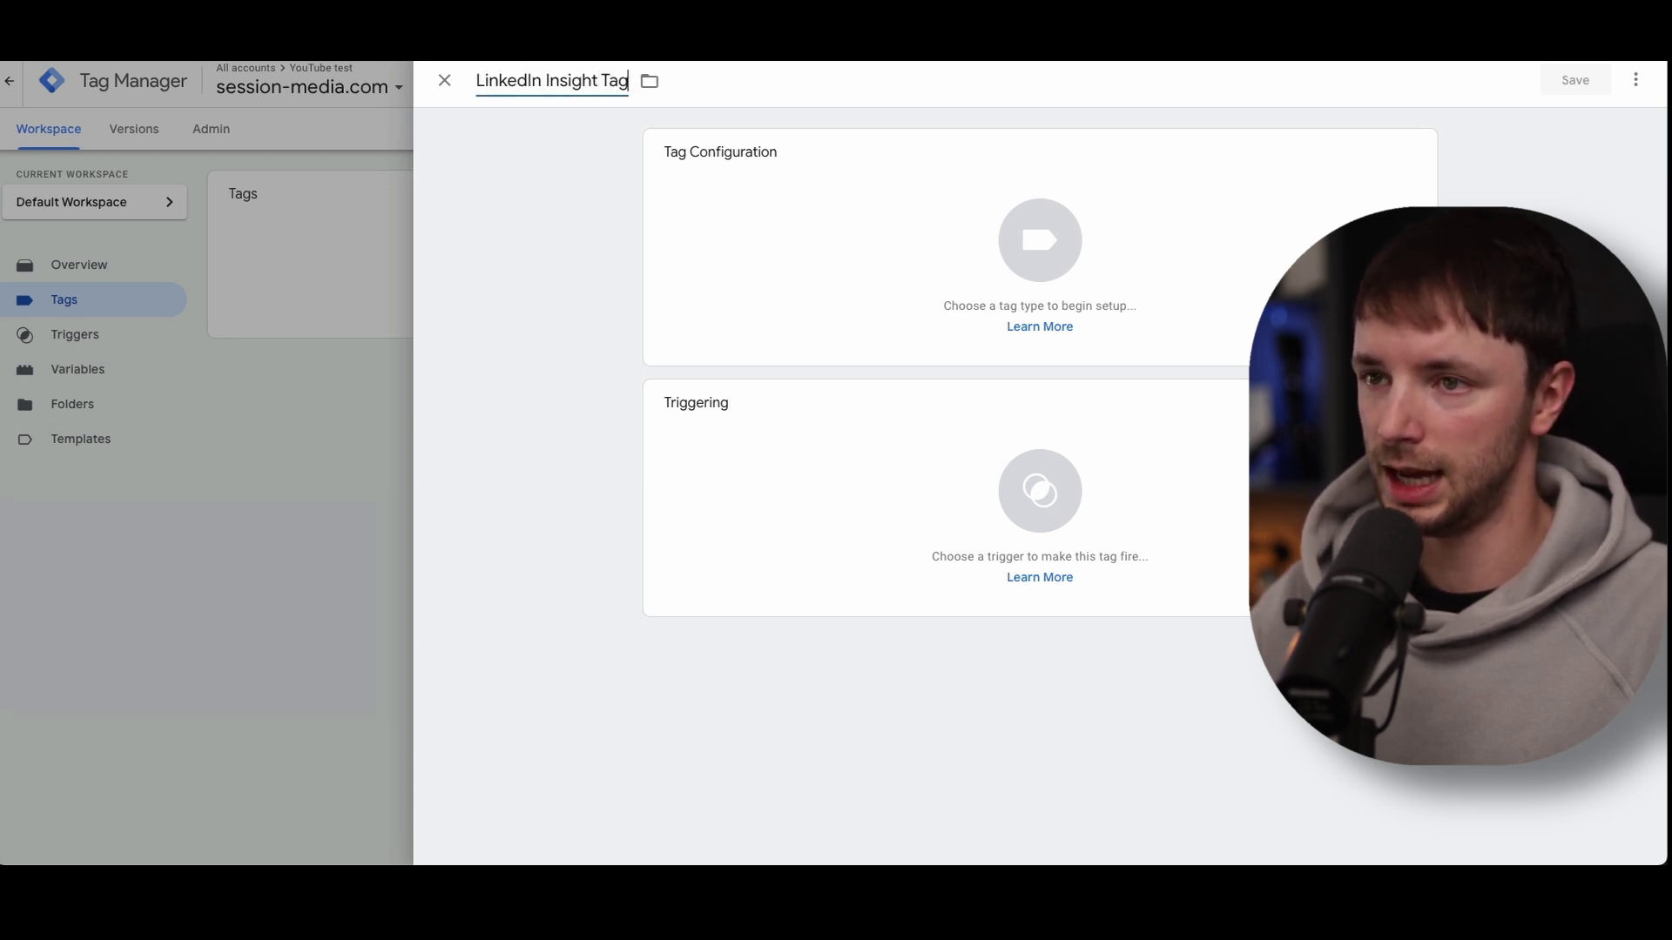
Make it a Custom HTML tag with the pasted Insight script, firing on All Pages
left_click(949, 222)
scroll(1210, 557, "down", 1)
left_click(1213, 578)
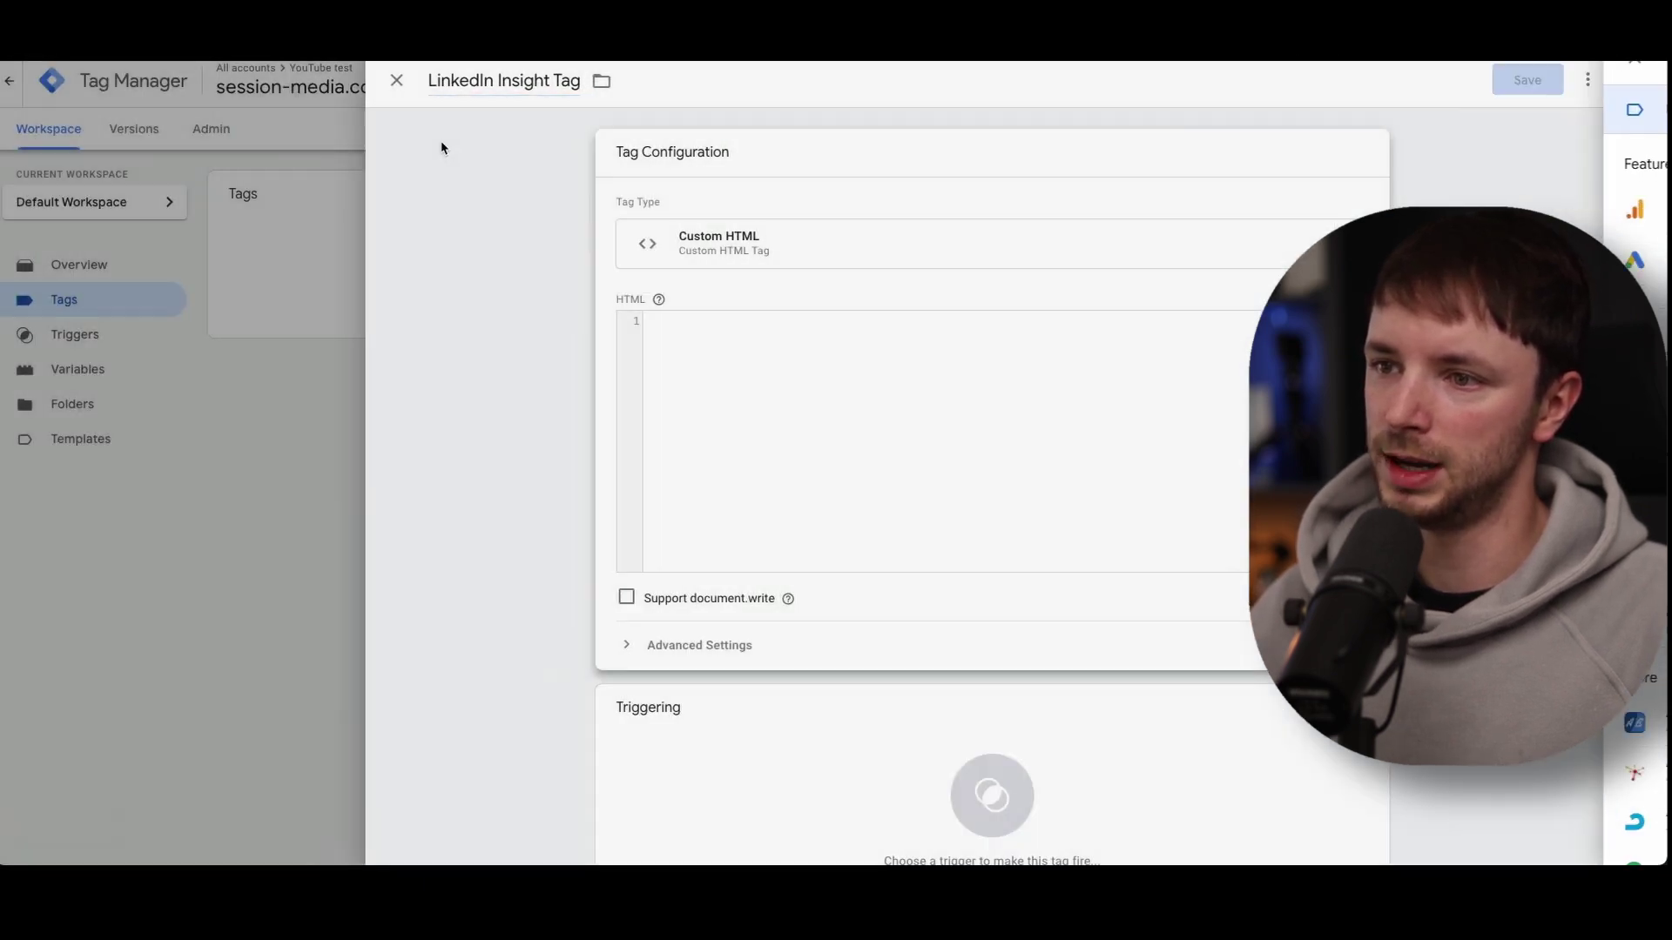
left_click(756, 362)
key("ctrl+v")
scroll(916, 655, "down", 1)
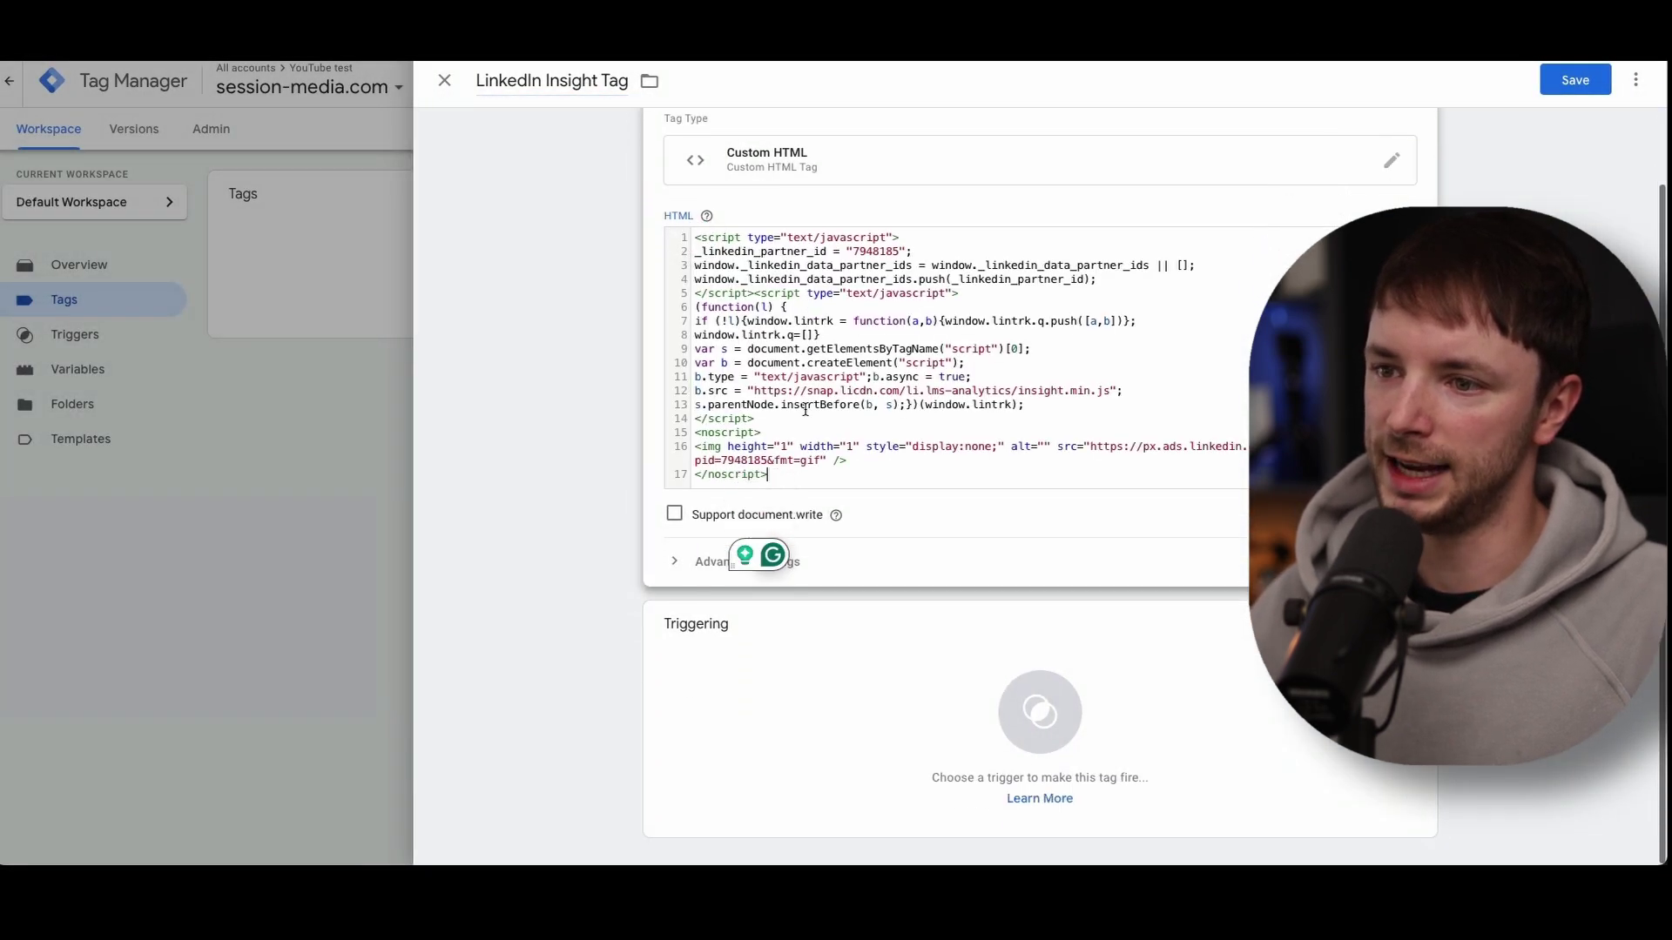
left_click(915, 655)
left_click(509, 157)
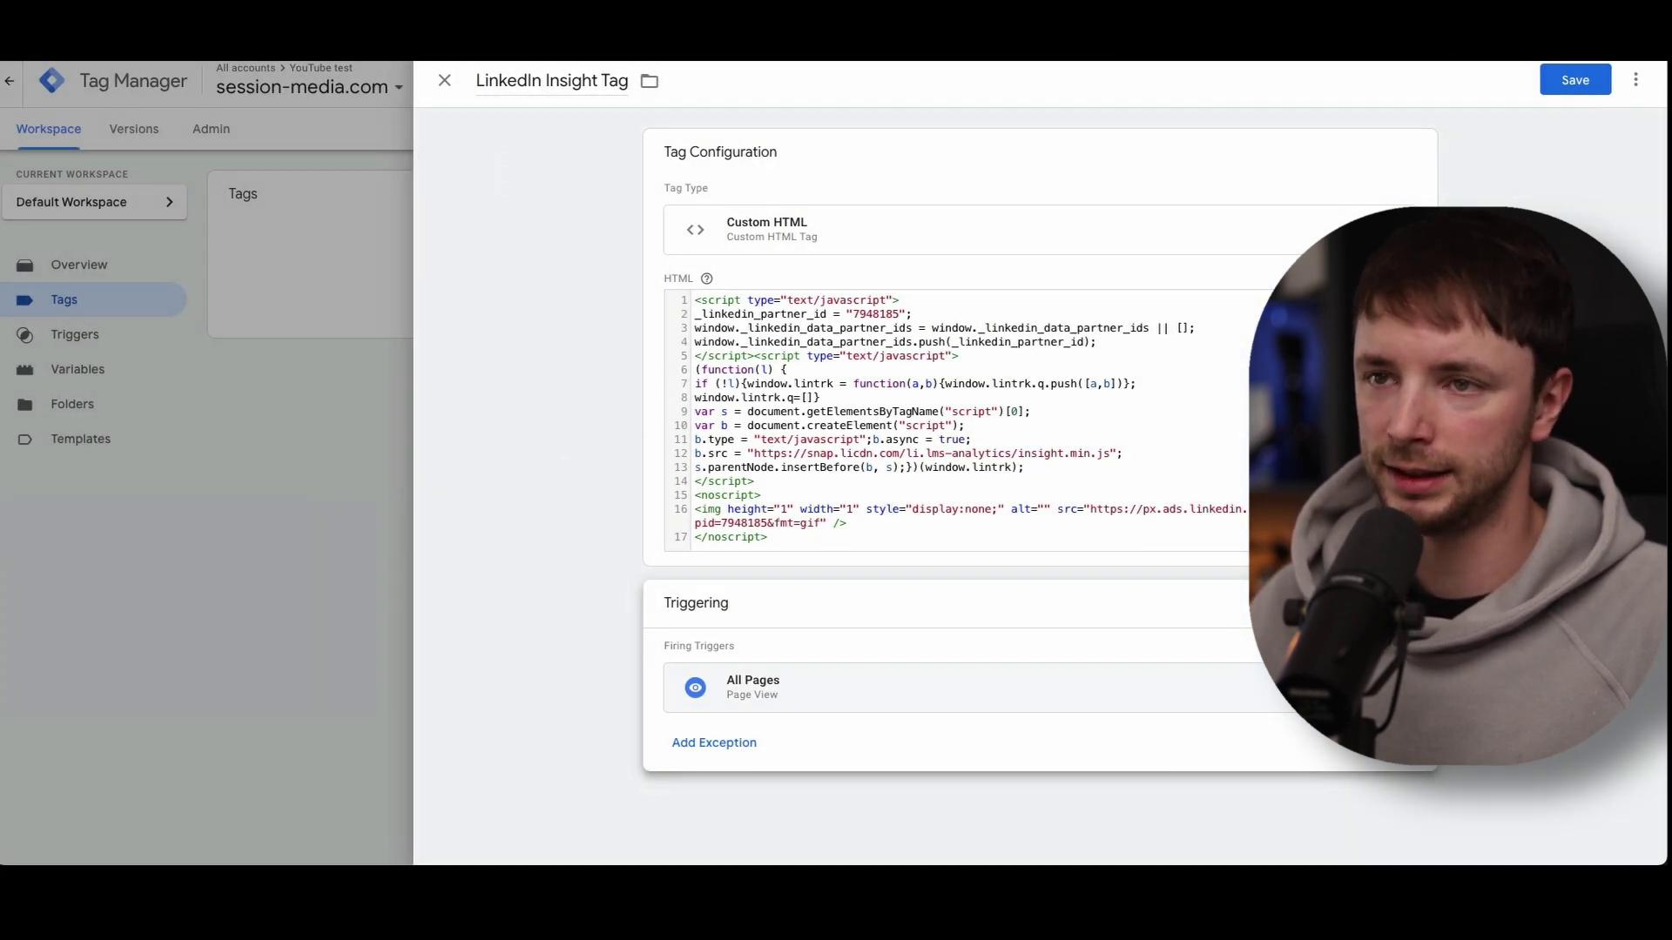
left_click(574, 52)
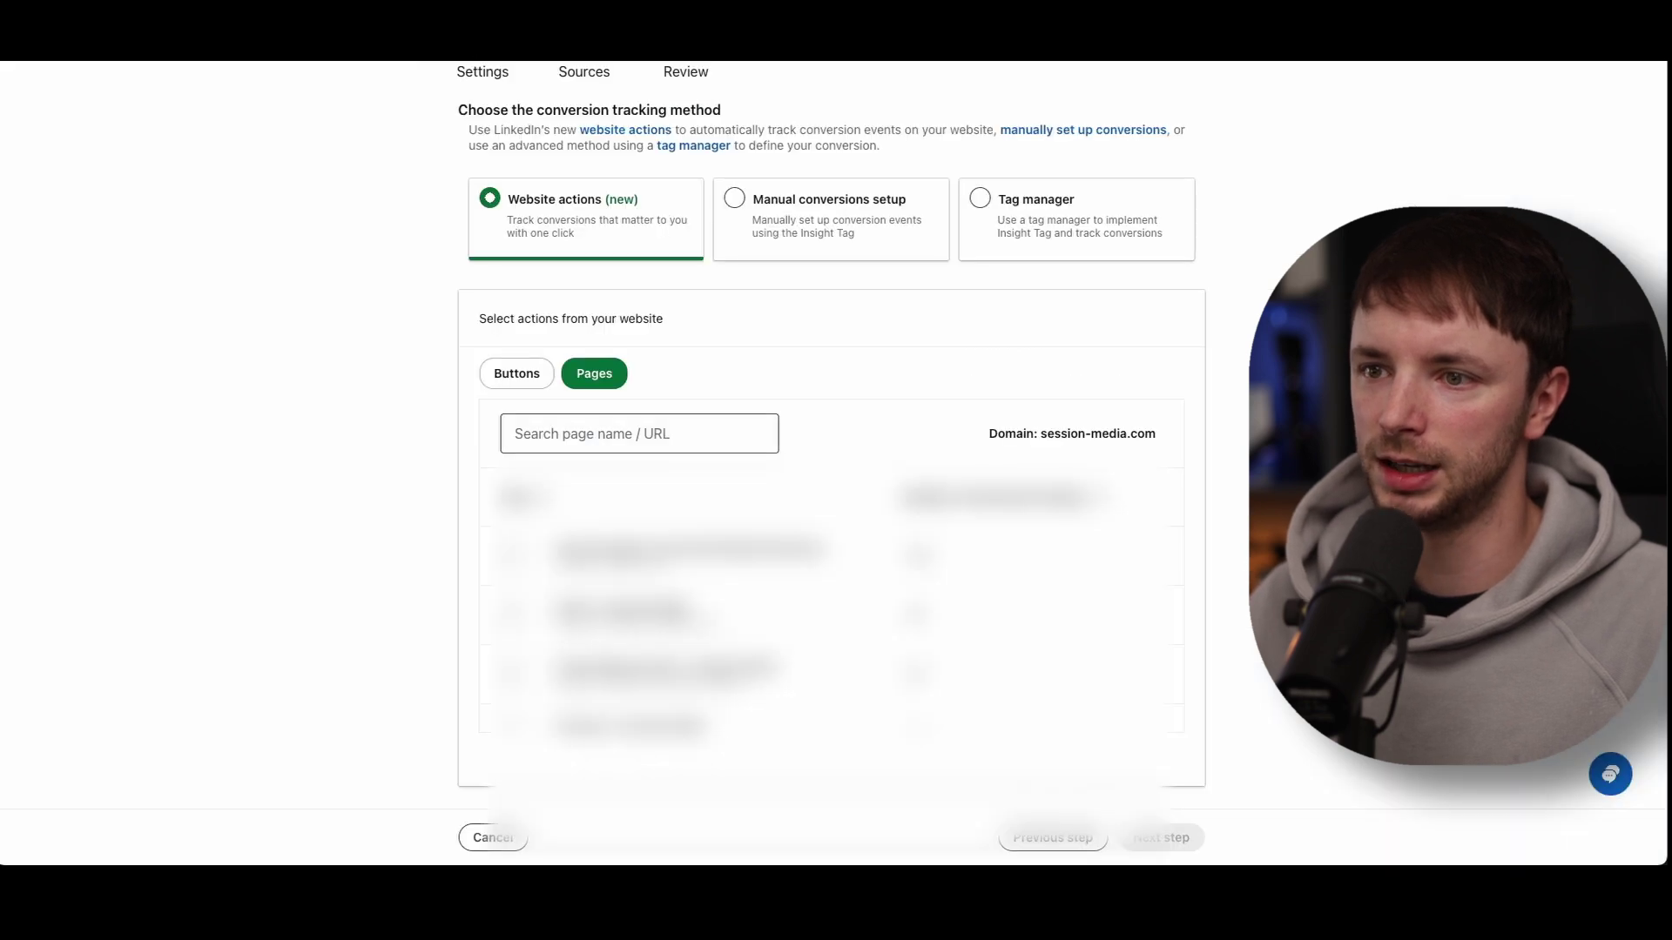
Select the Tag manager method, glance at its help guide, and copy the Partner ID
left_click(1056, 199)
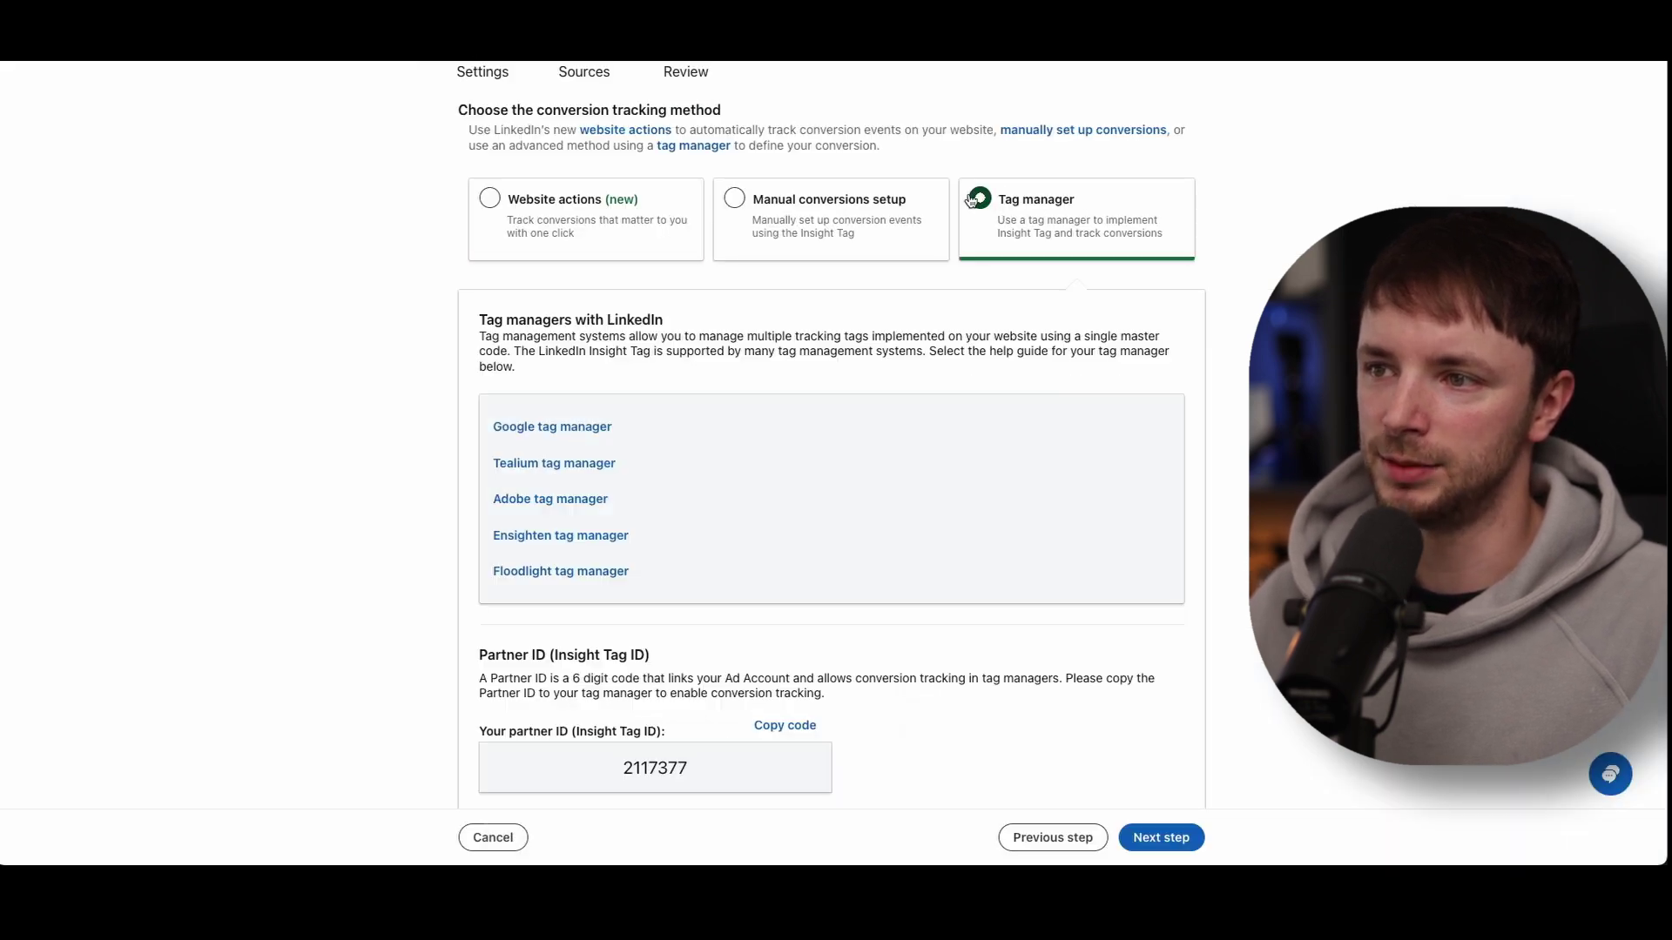
scroll(784, 392, "down", 2)
left_click(552, 311)
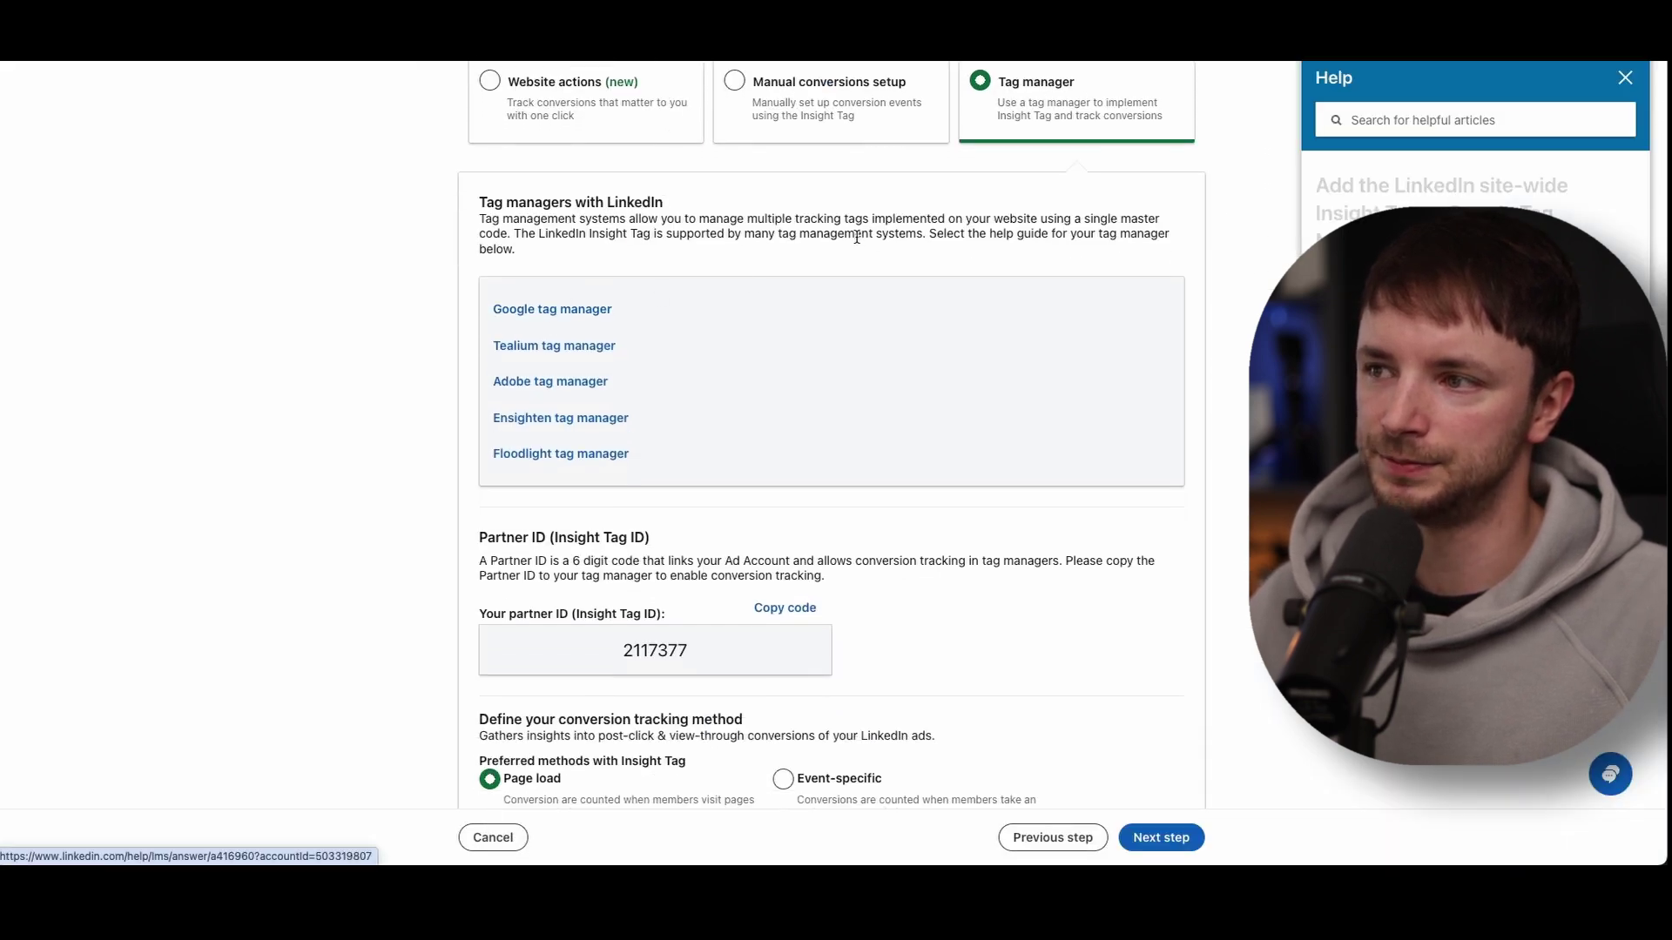
left_click(1625, 77)
scroll(1045, 348, "down", 2)
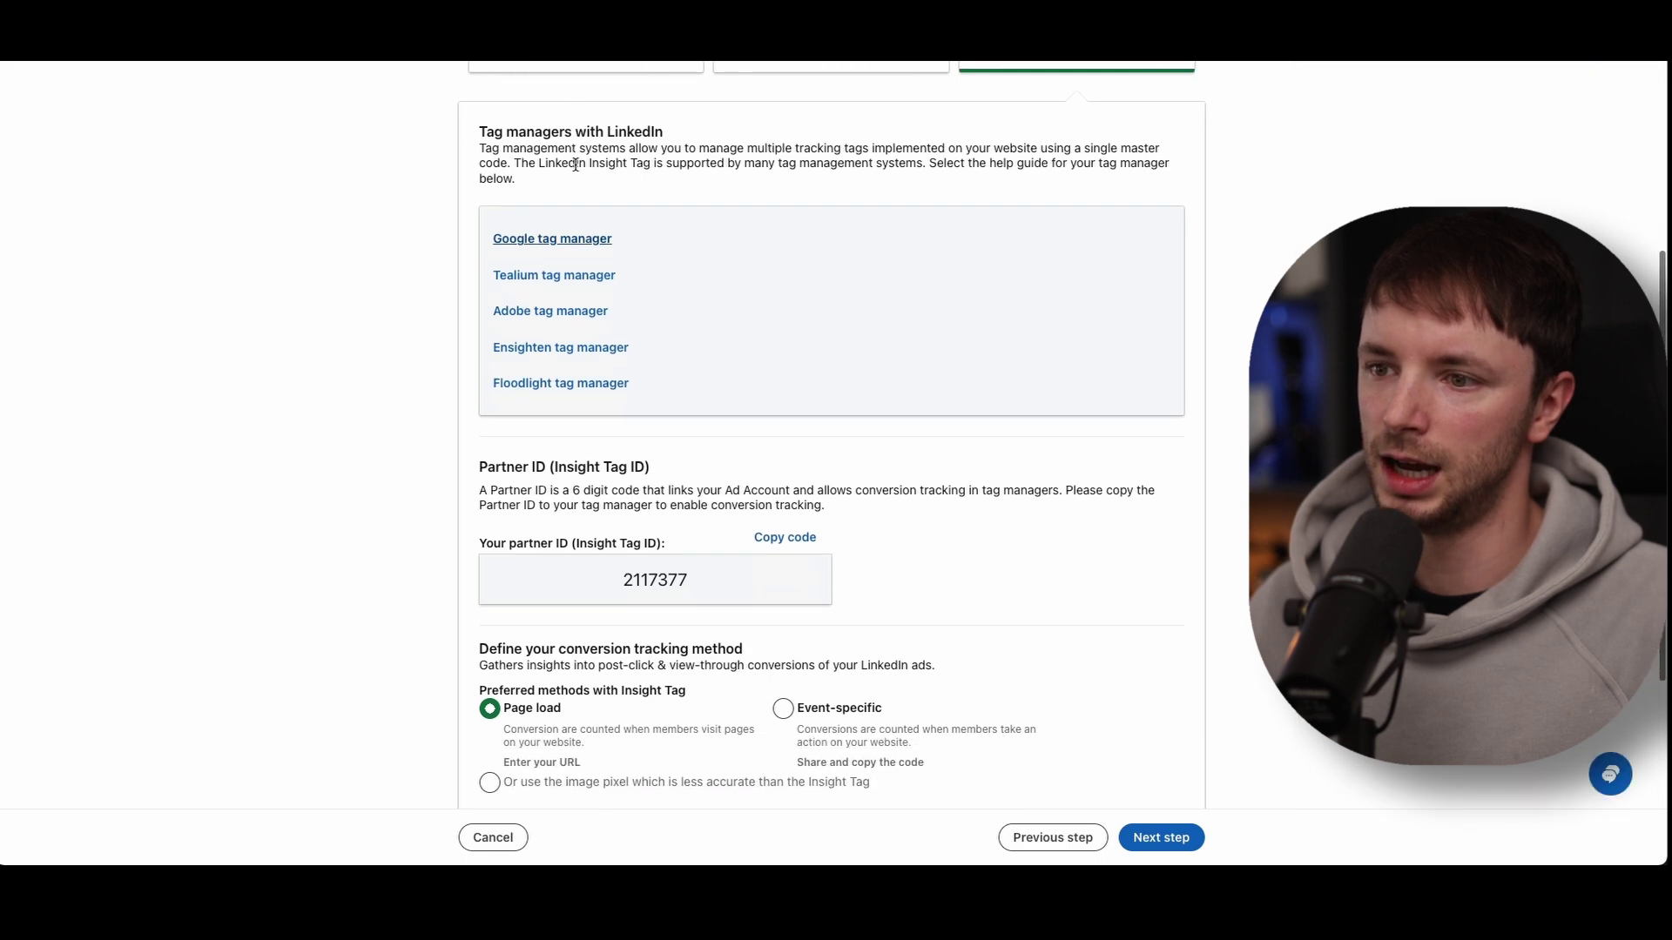
left_click(784, 498)
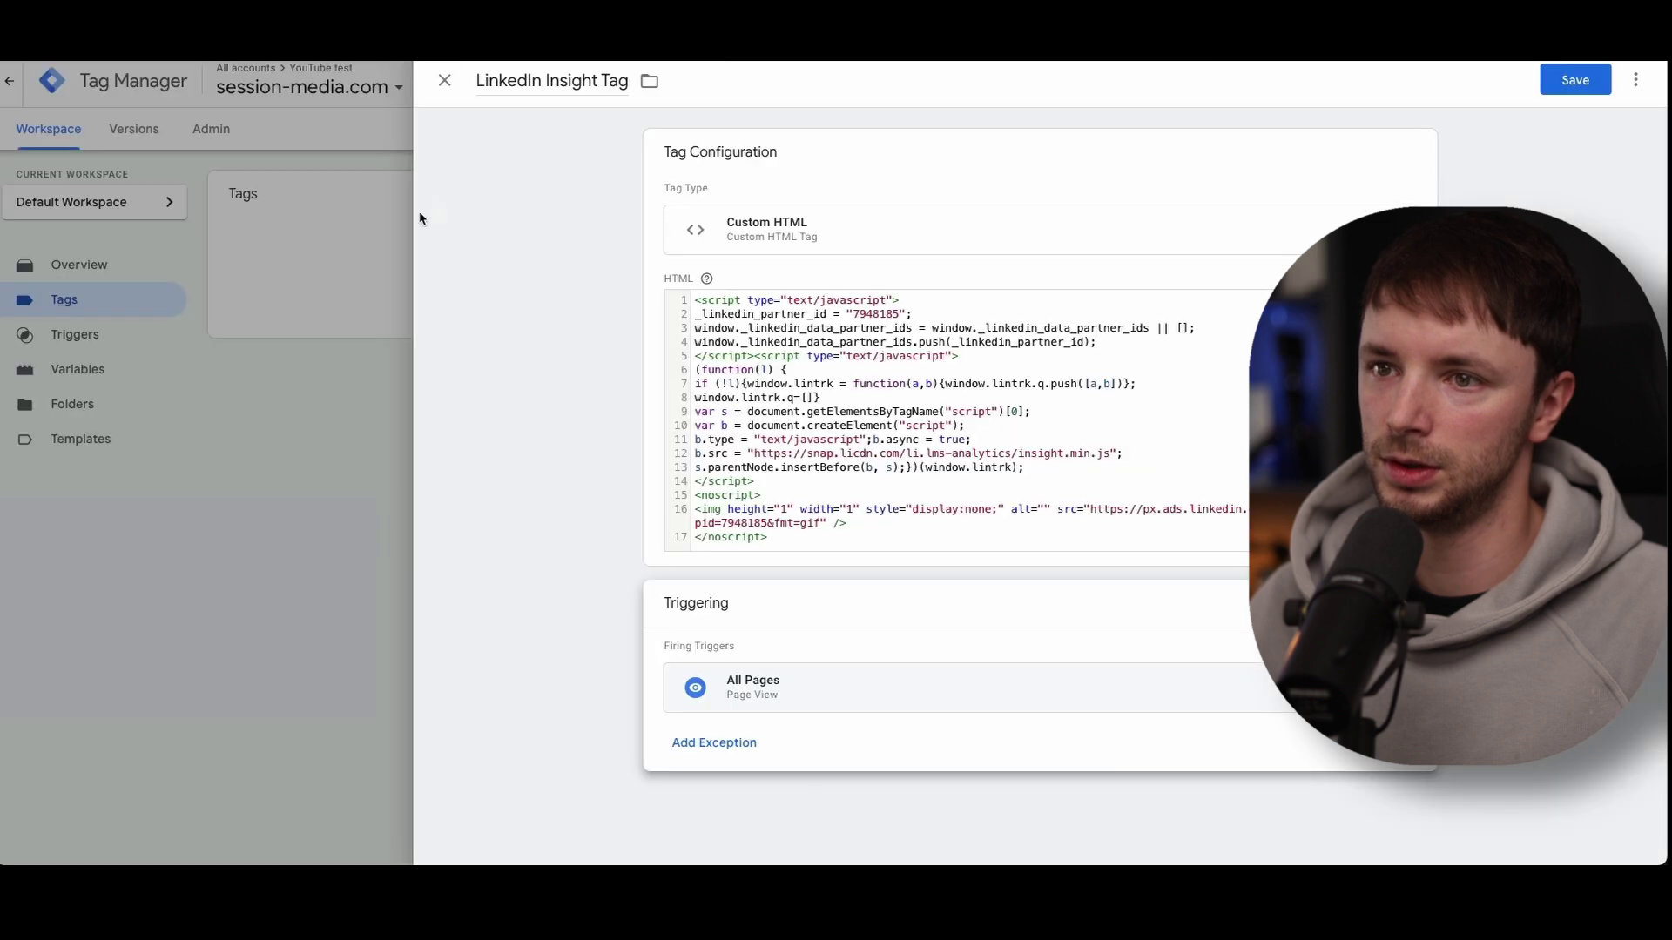
Discard the unsaved Custom HTML tag and start a new tag
left_click(324, 290)
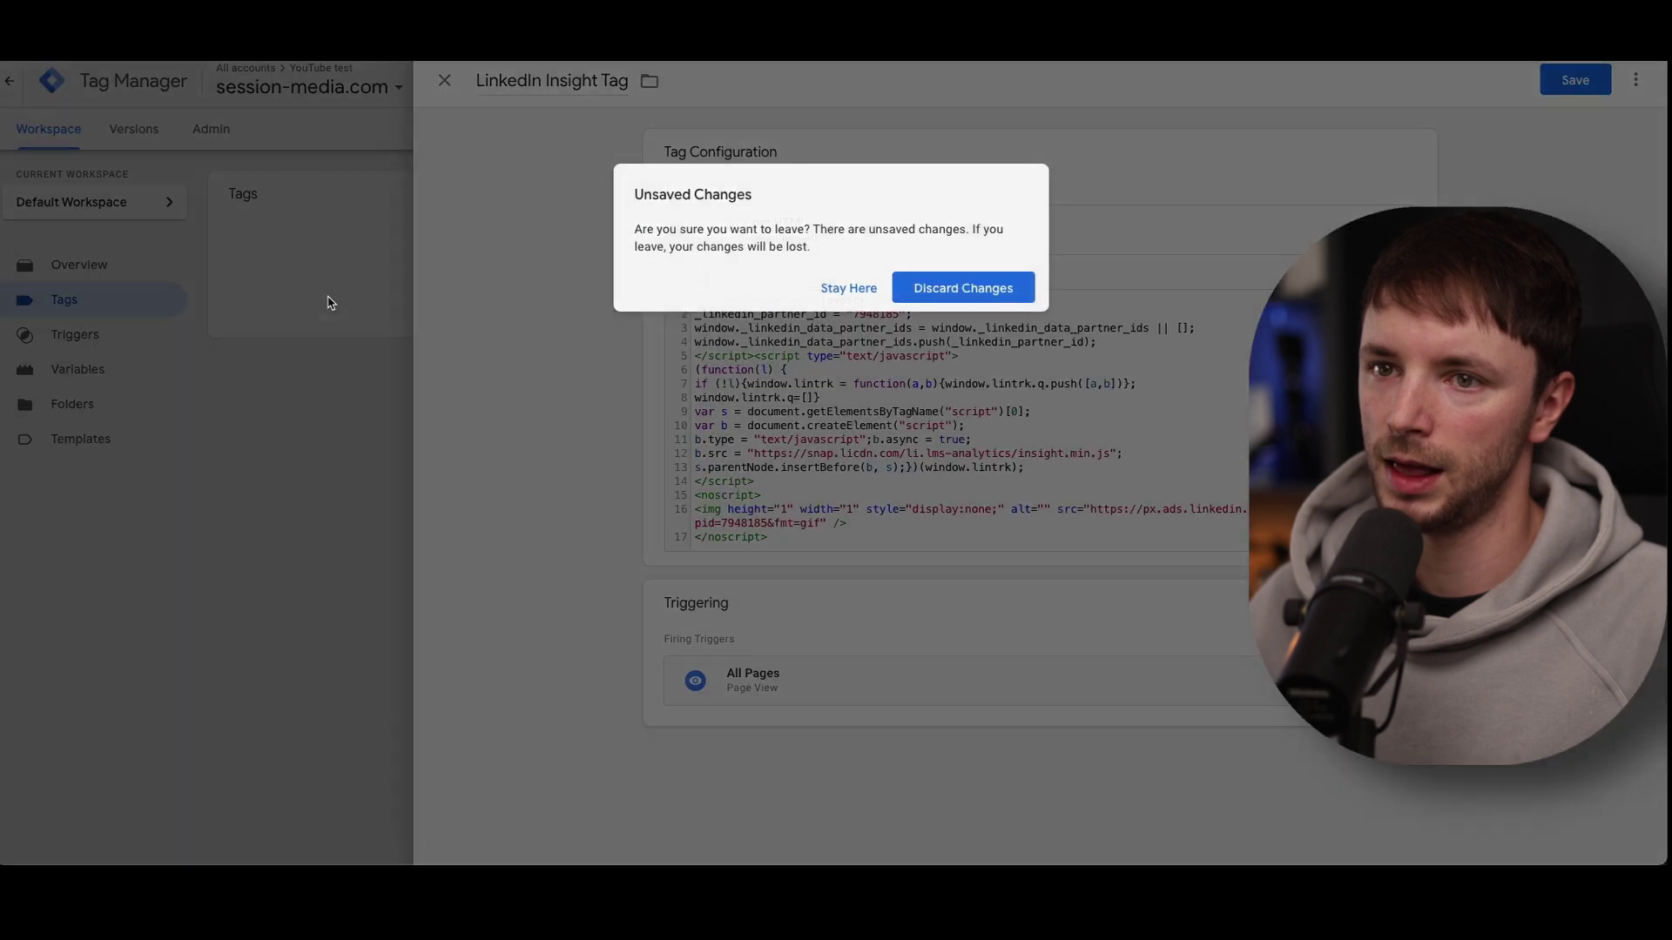
left_click(932, 299)
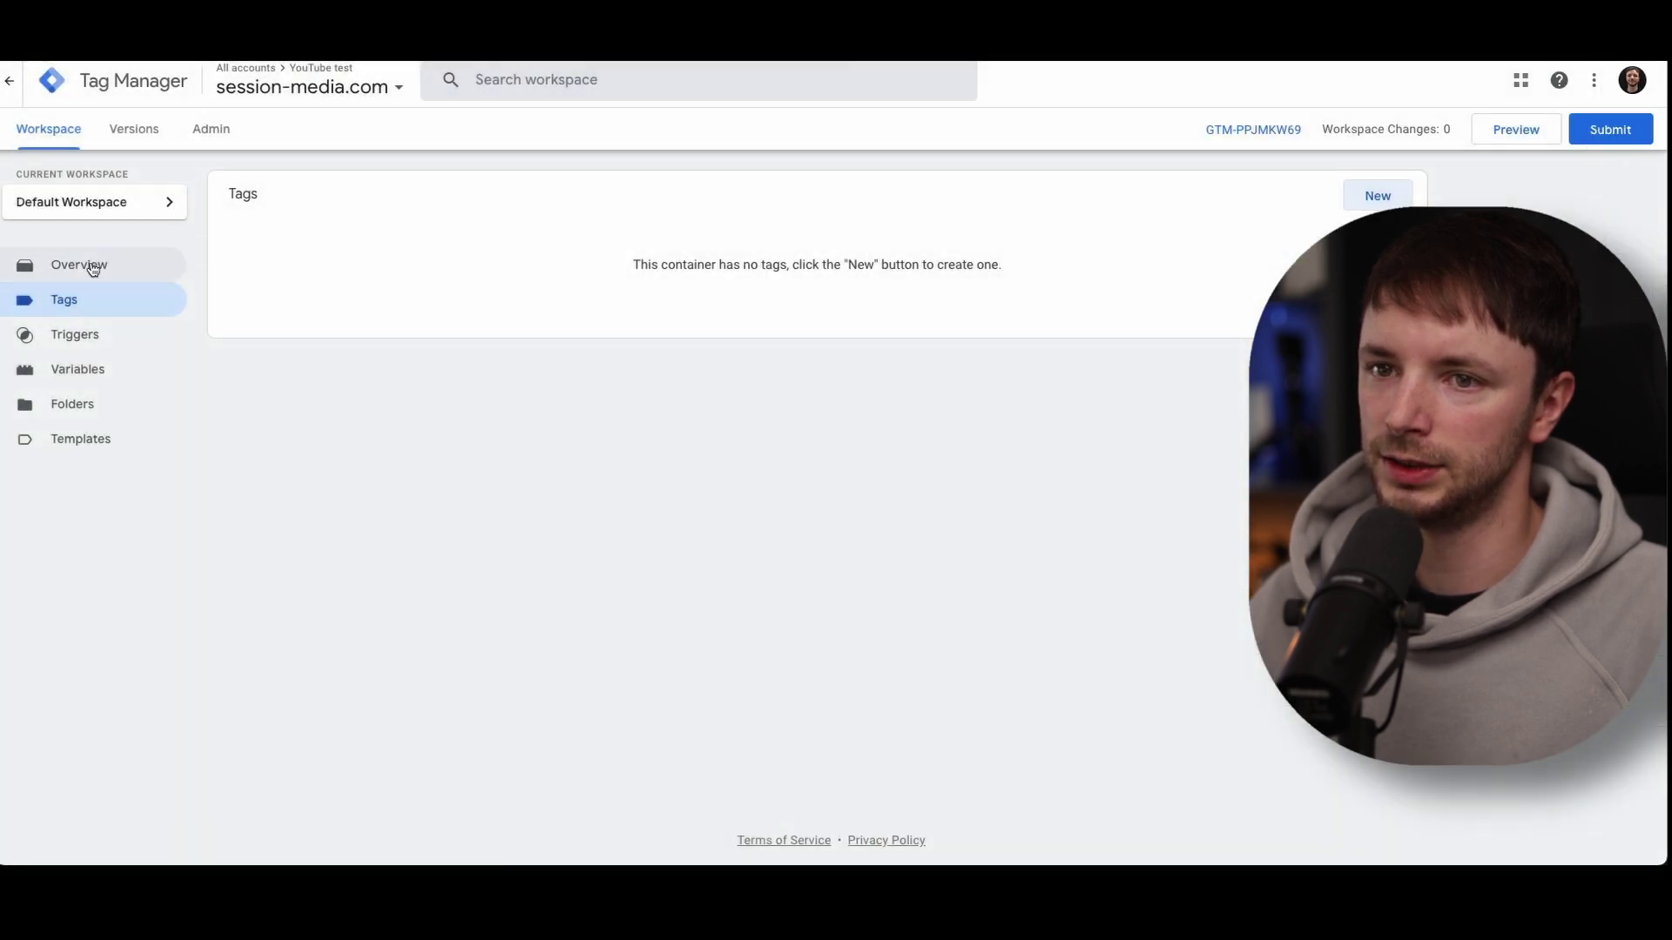
left_click(1377, 195)
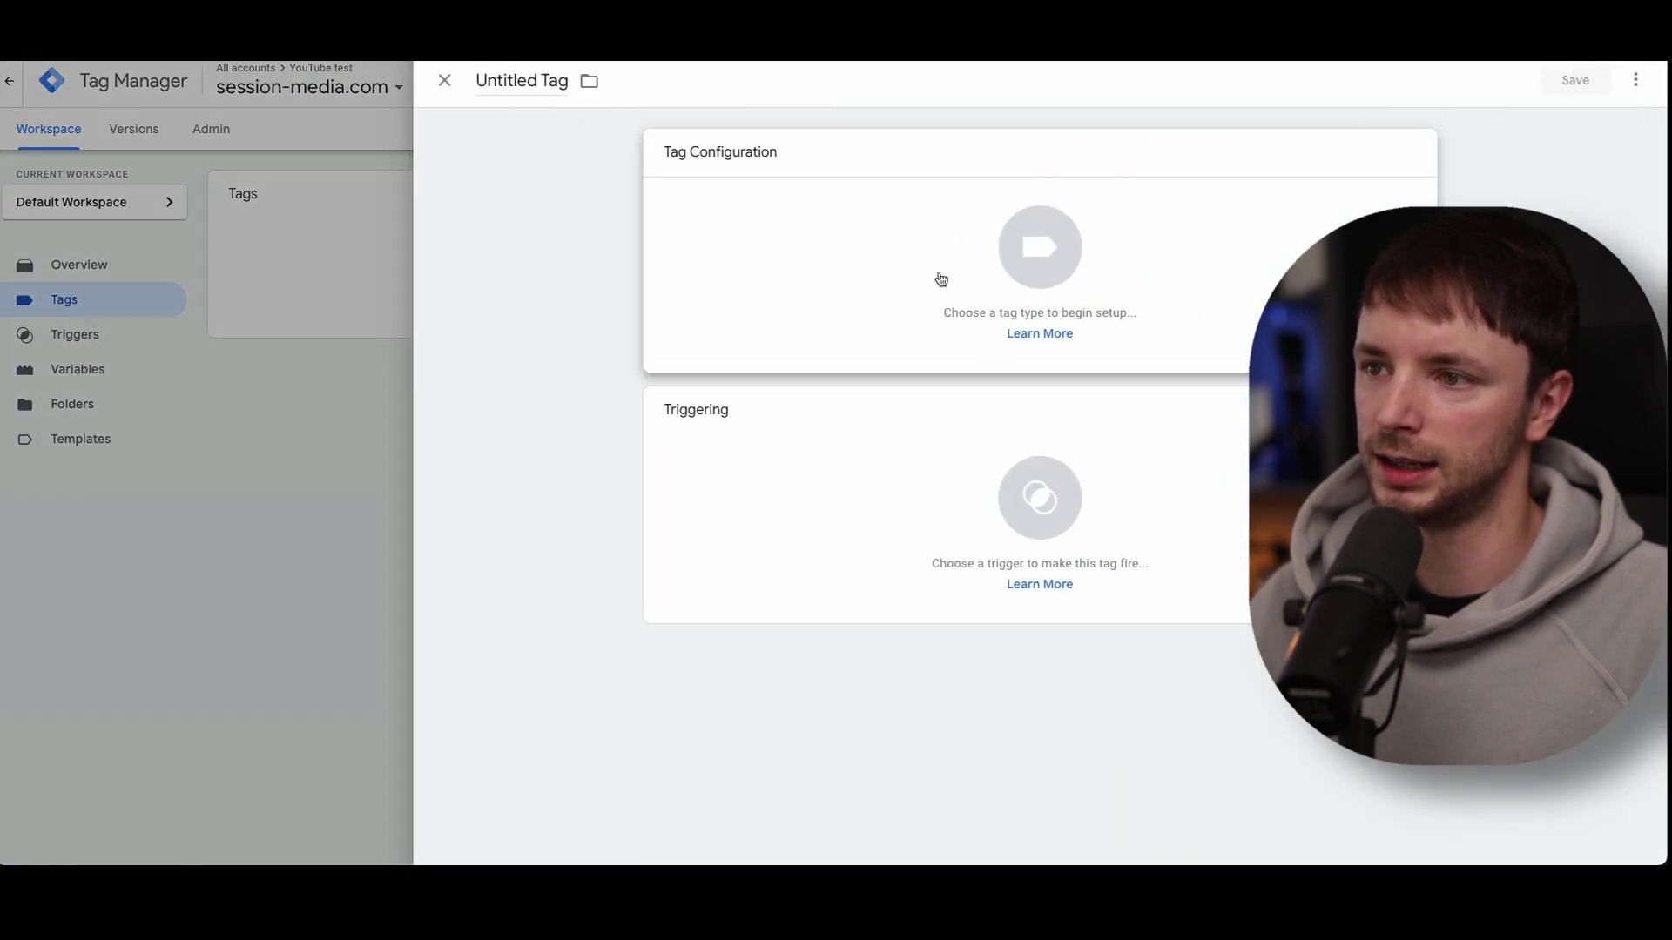
Configure it as a LinkedIn Insight tag with the pasted Partner ID, firing on All Pages
left_click(937, 276)
left_click(1628, 80)
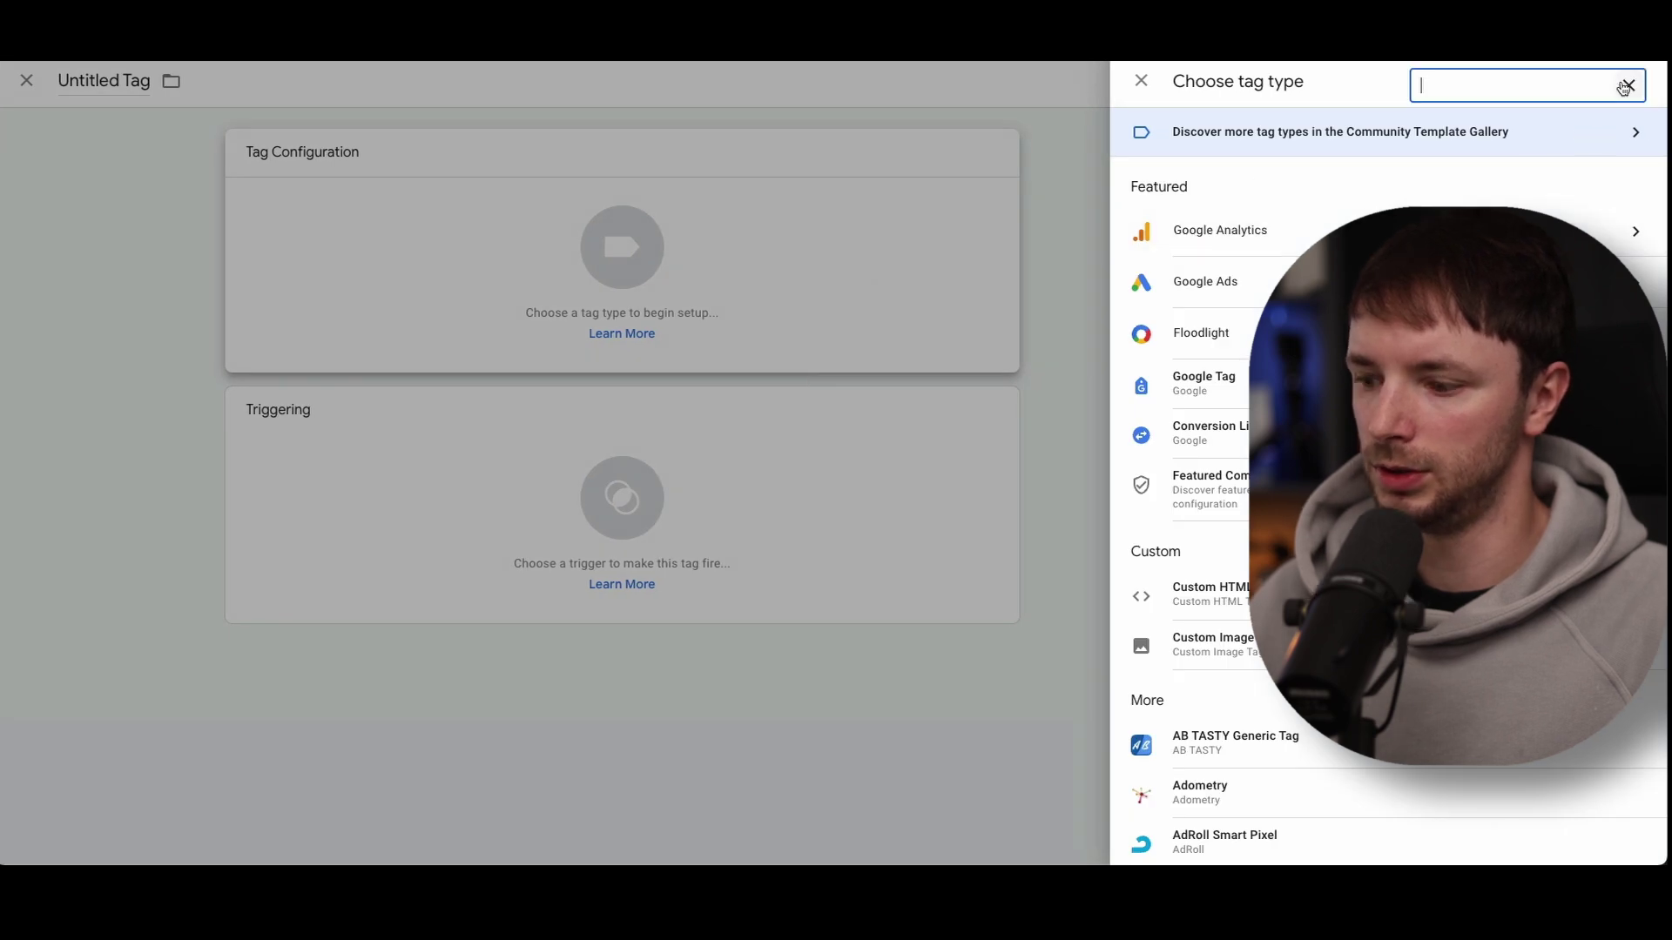
type("linked")
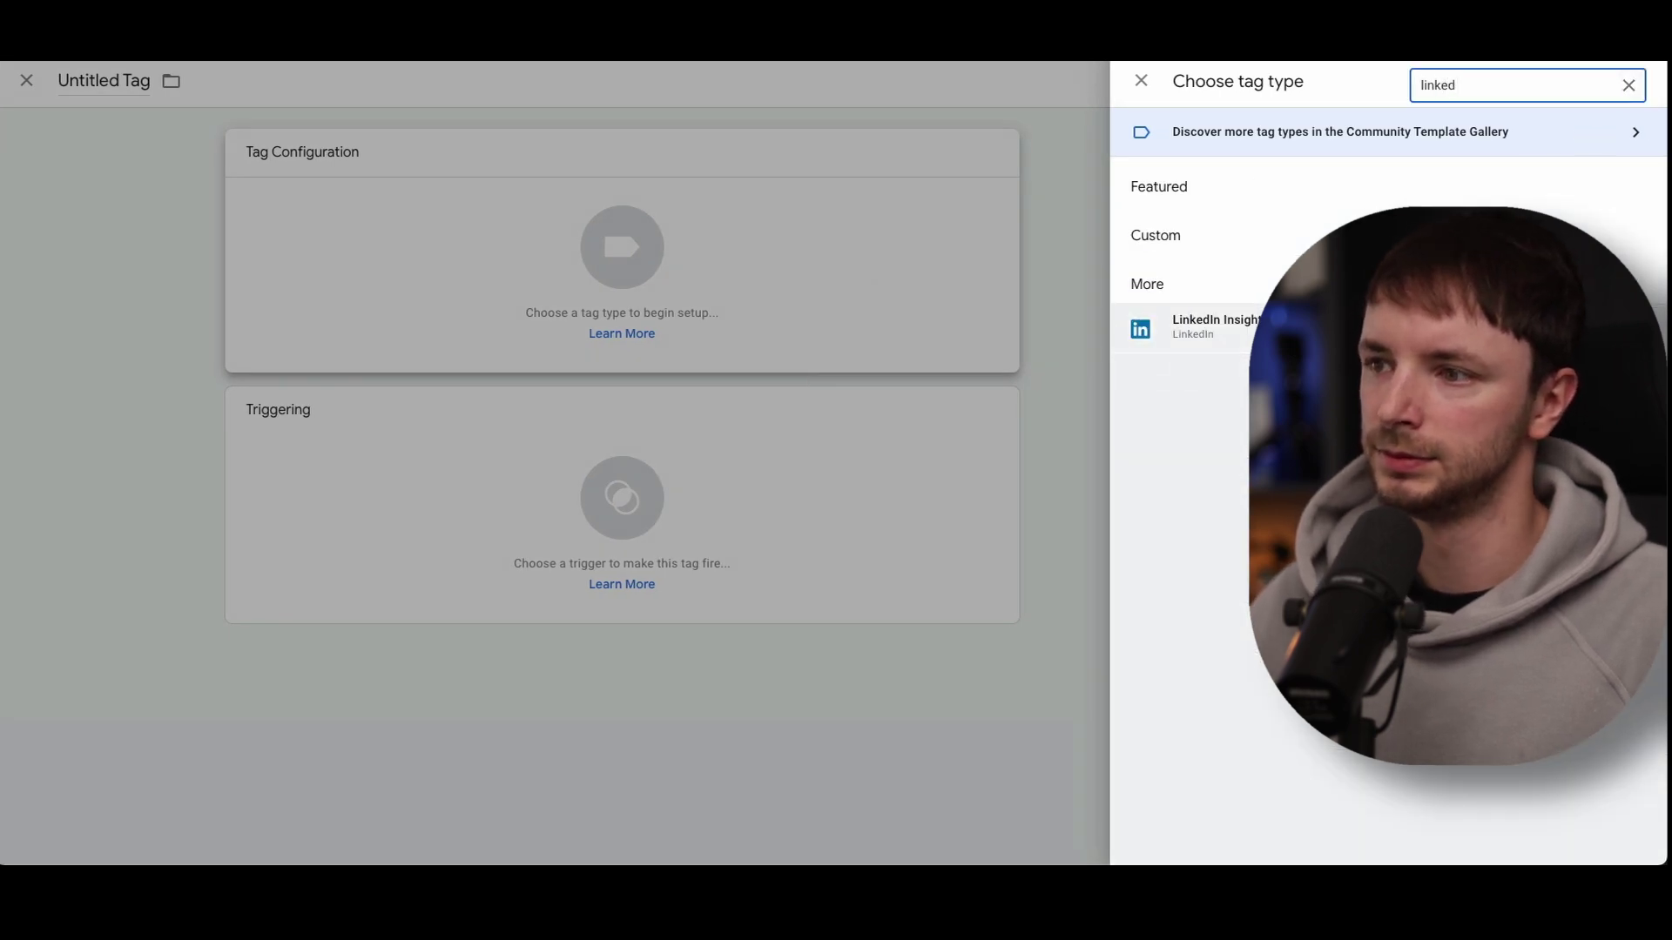
left_click(1201, 327)
left_click(725, 336)
type("2117377")
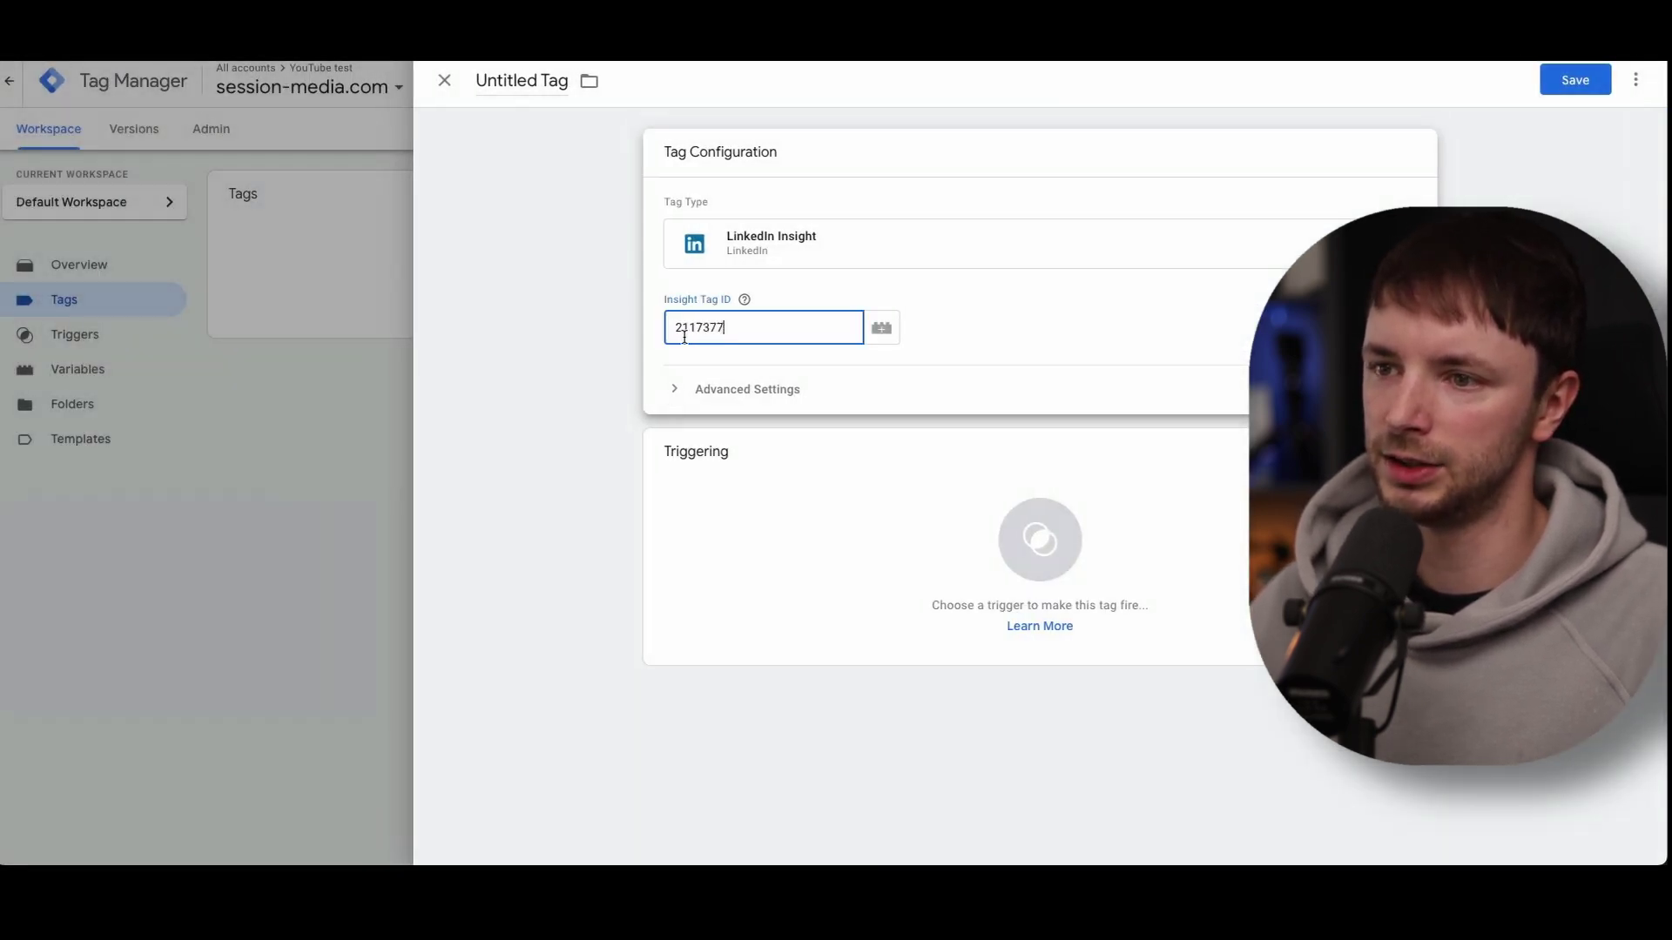
left_click(716, 473)
left_click(562, 163)
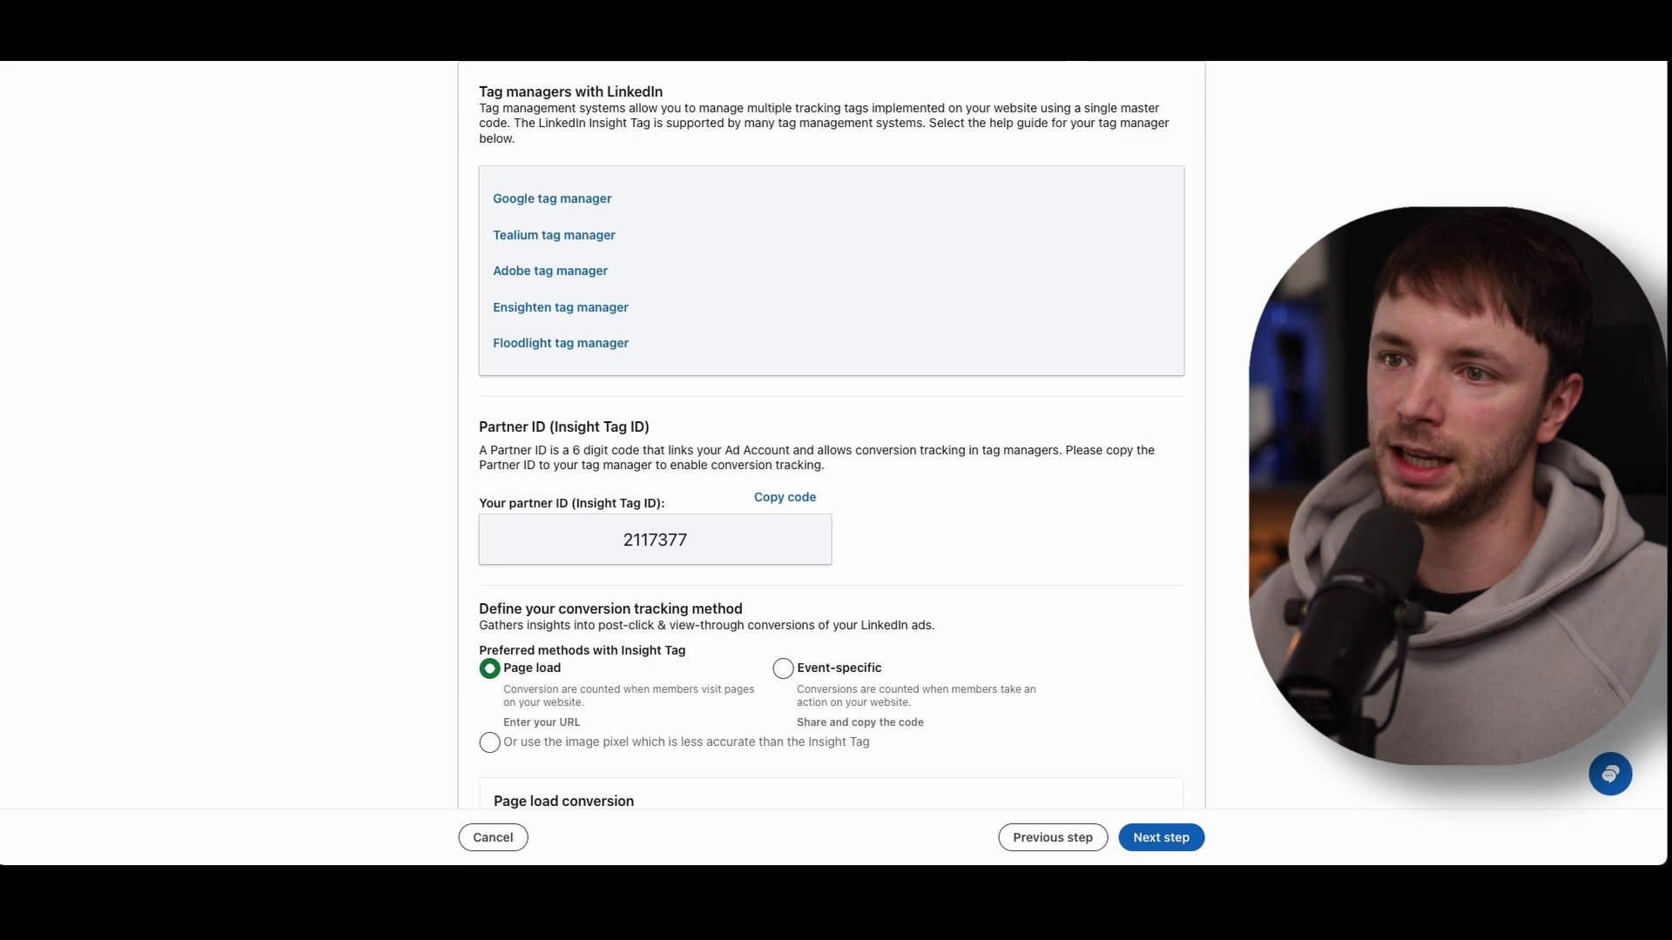
scroll(448, 65, "up", 5)
scroll(827, 435, "down", 10)
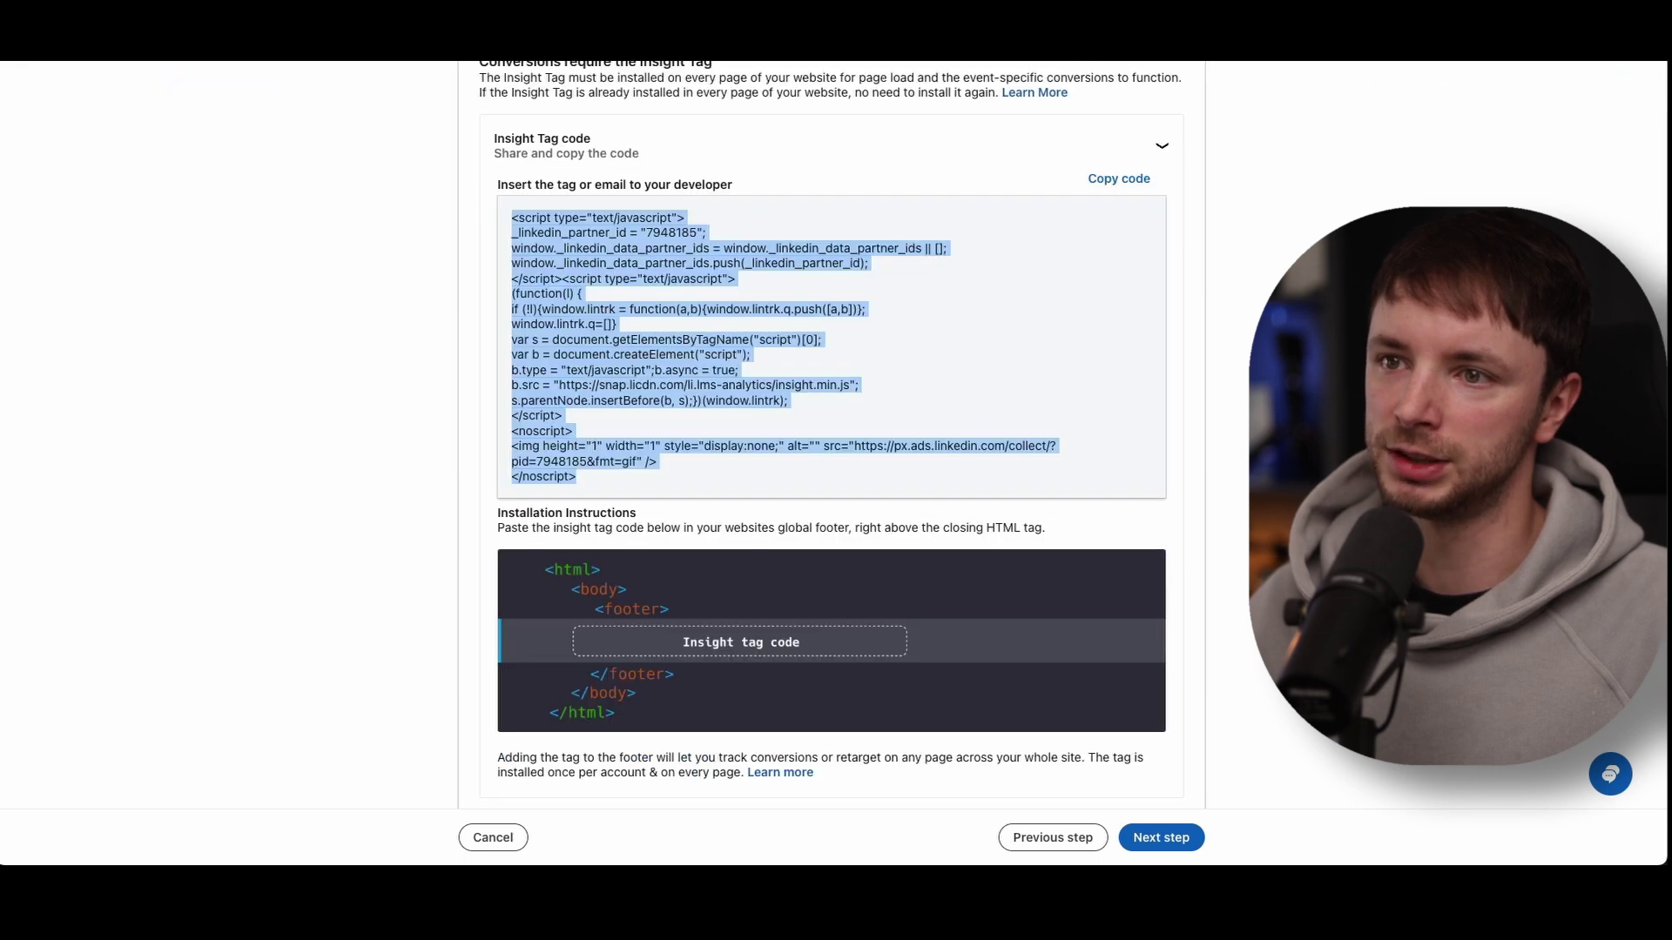
scroll(496, 88, "up", 5)
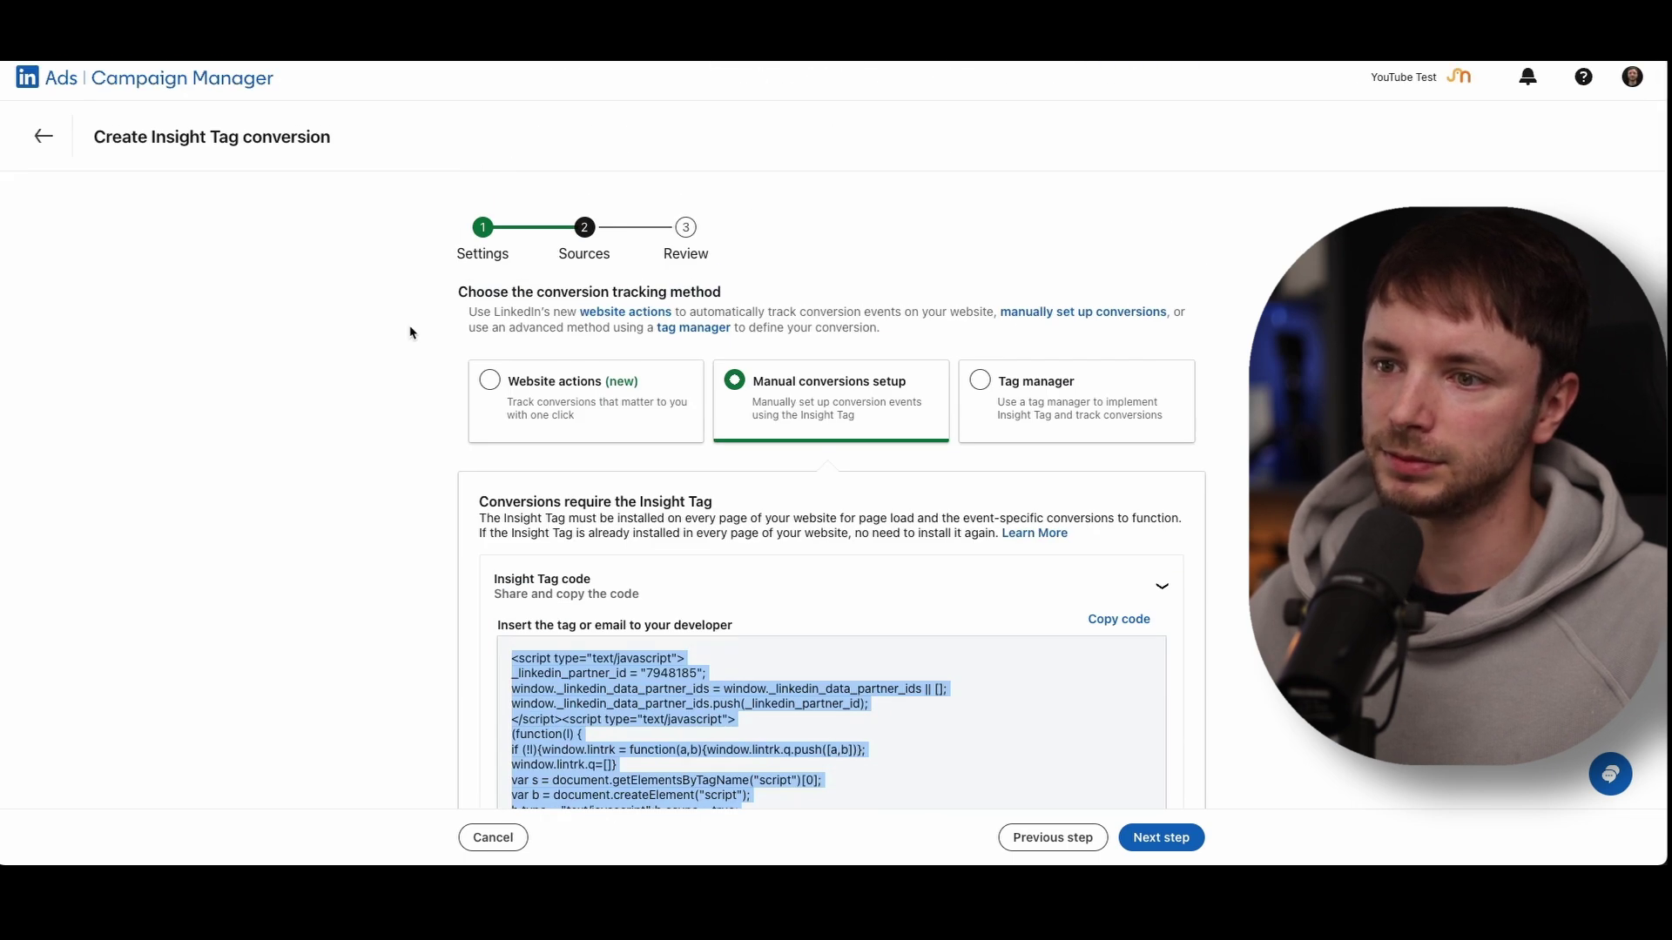
scroll(523, 366, "down", 1)
scroll(622, 386, "down", 10)
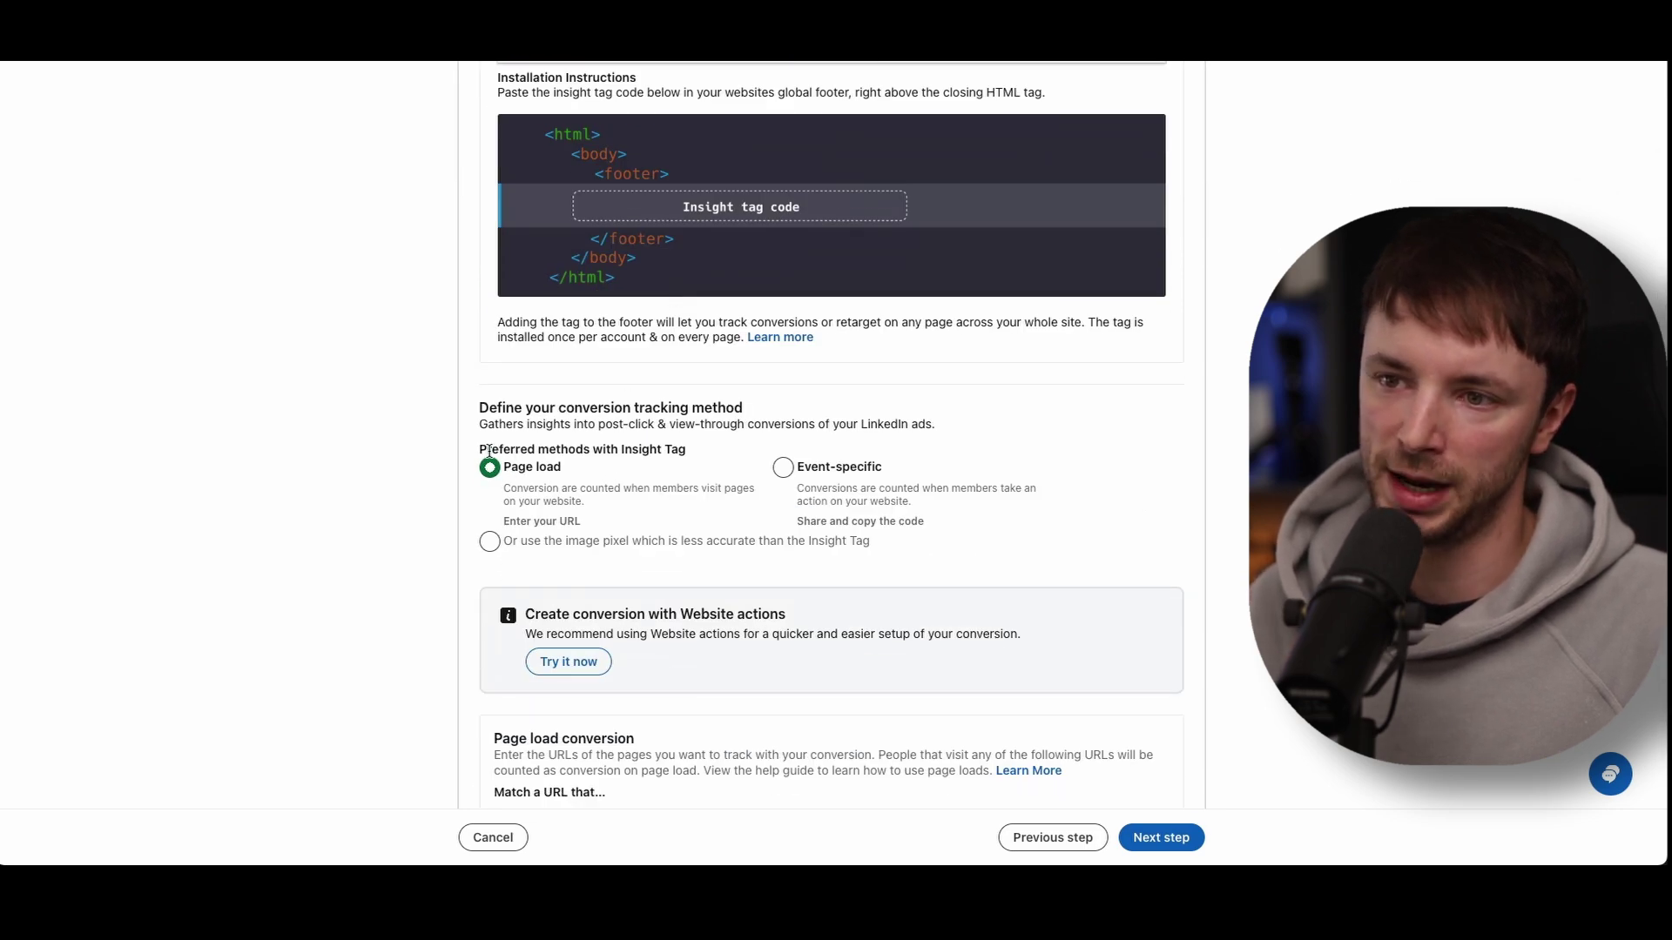
scroll(633, 448, "up", 10)
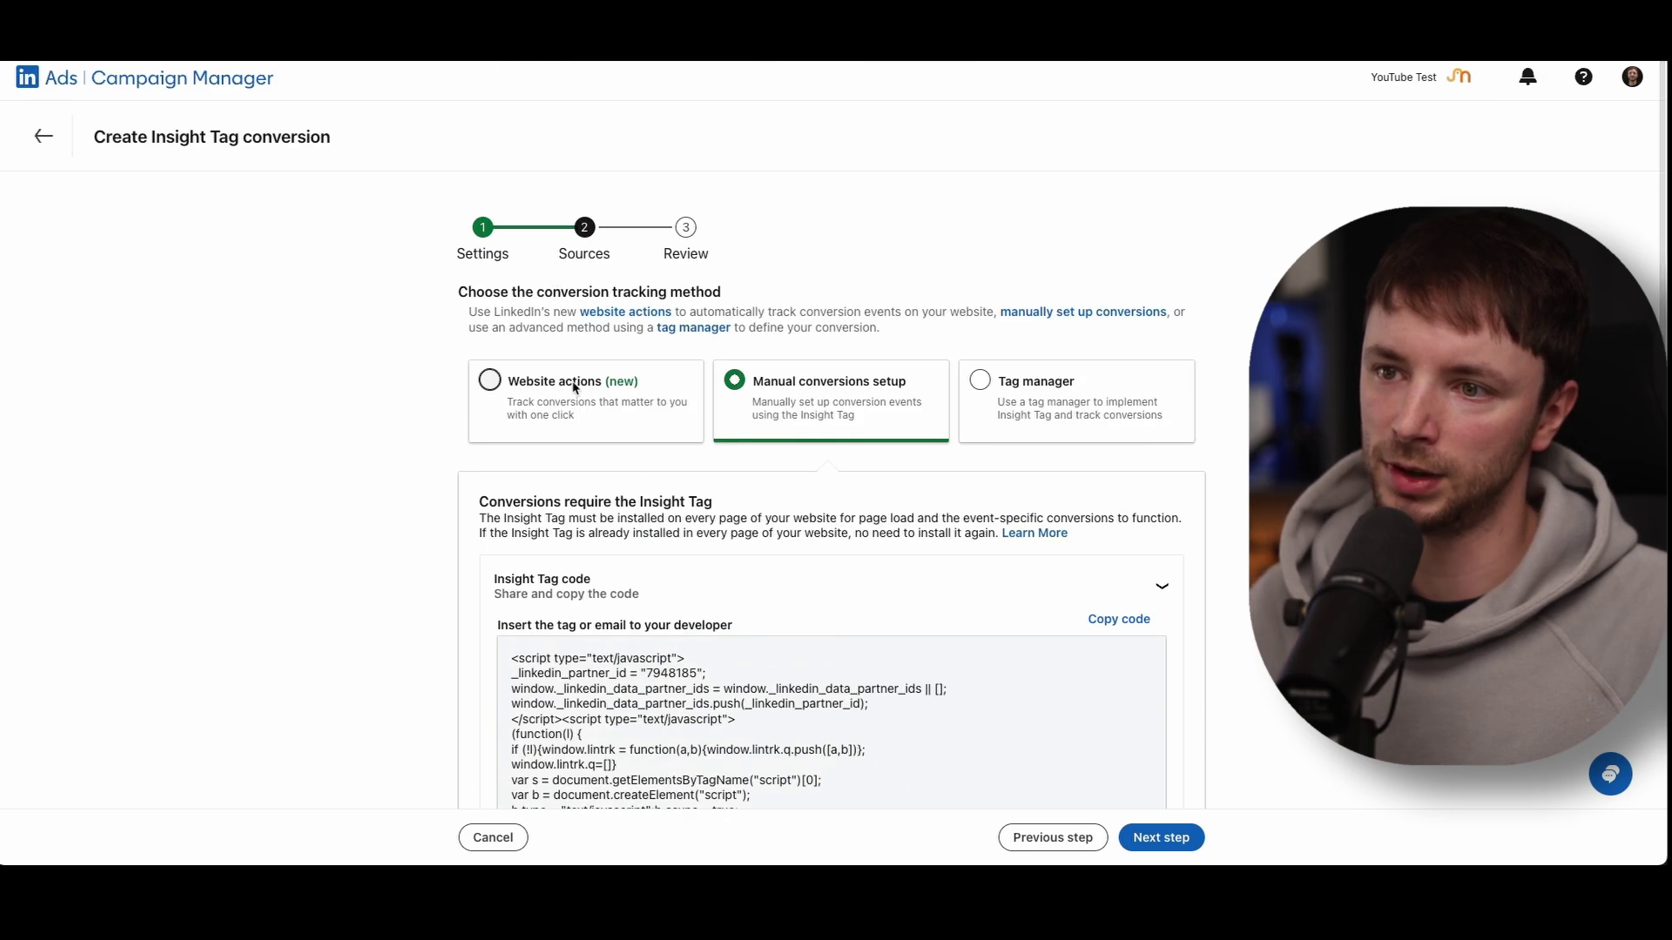
scroll(619, 392, "down", 10)
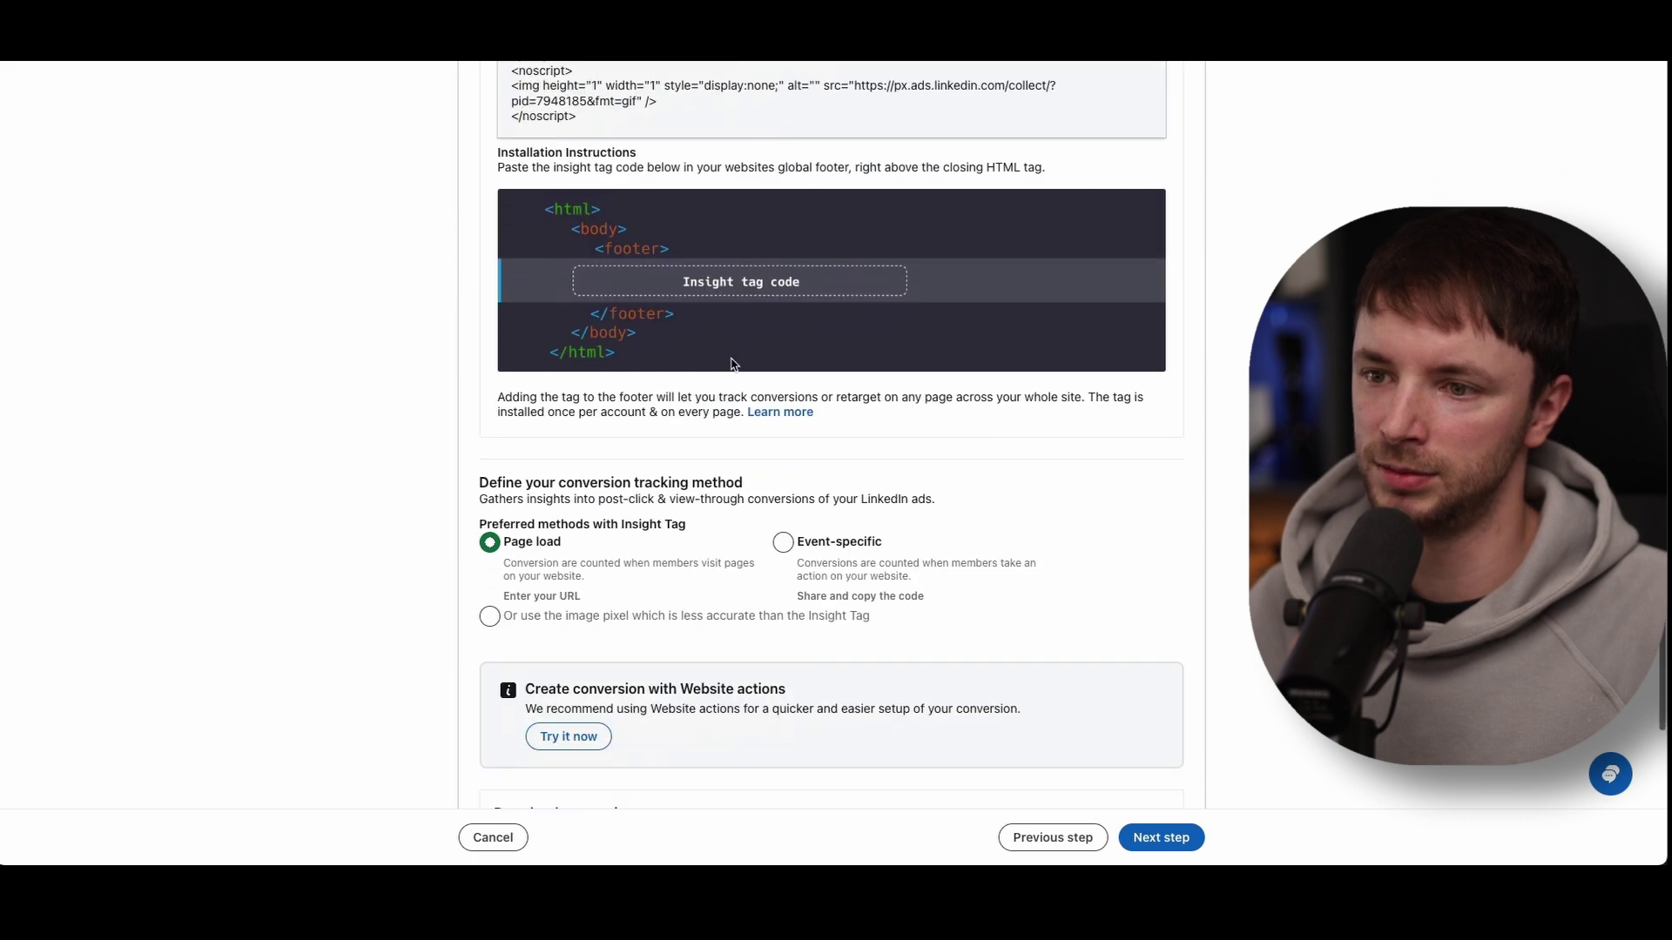
scroll(513, 420, "down", 3)
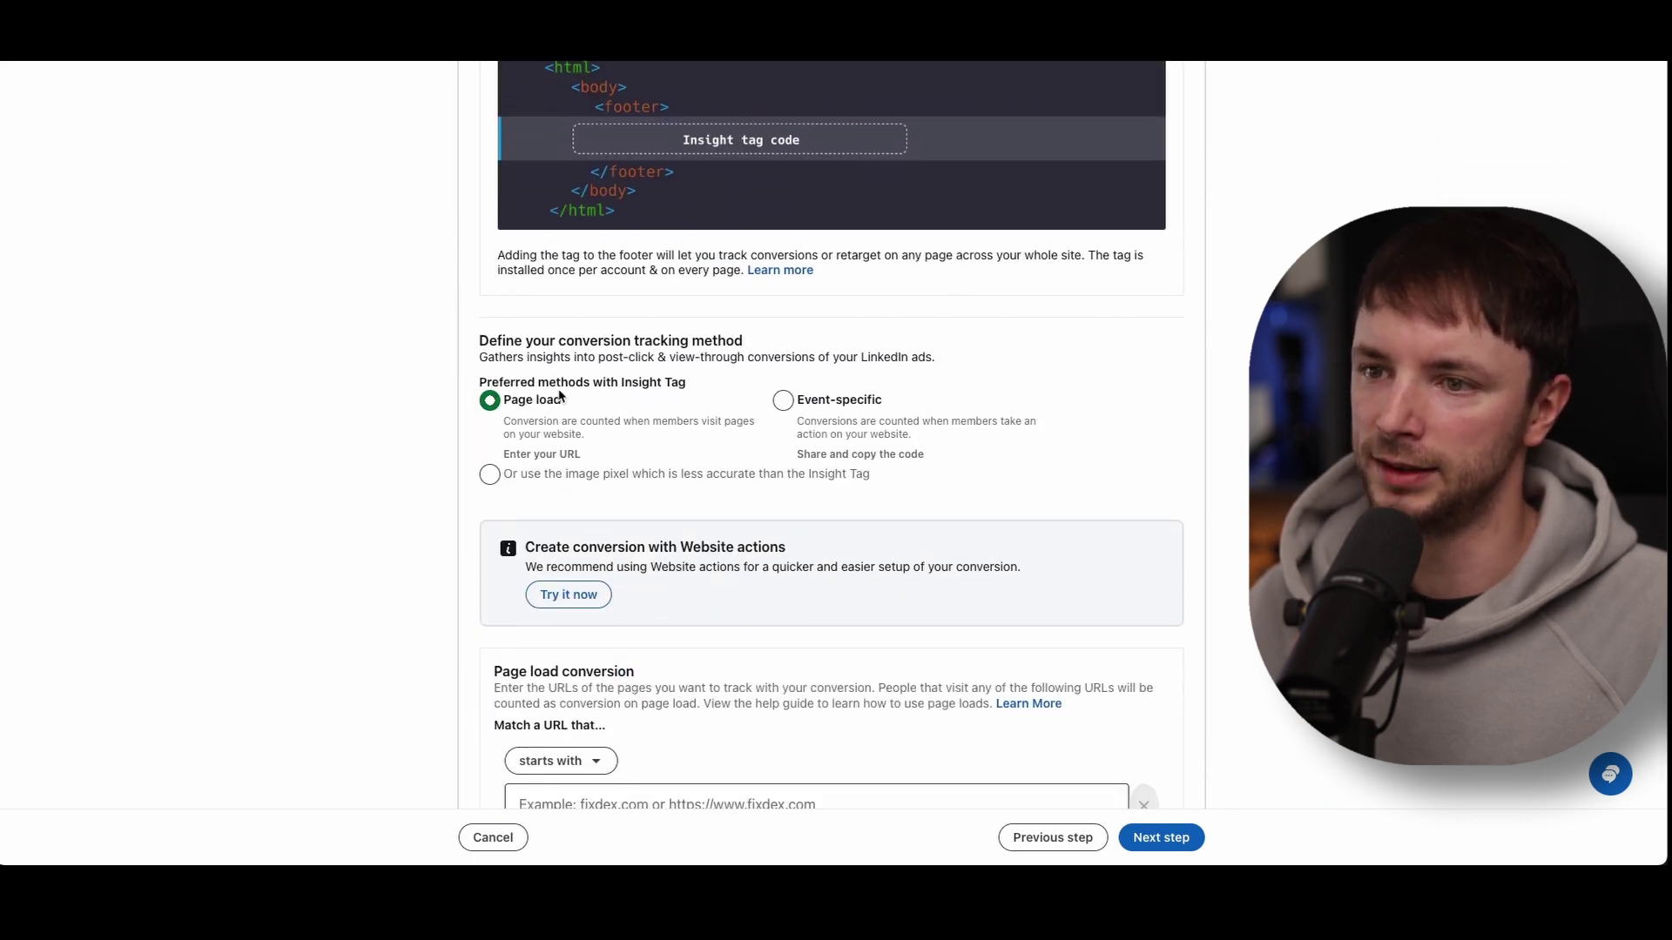
scroll(549, 383, "down", 1)
scroll(558, 522, "down", 3)
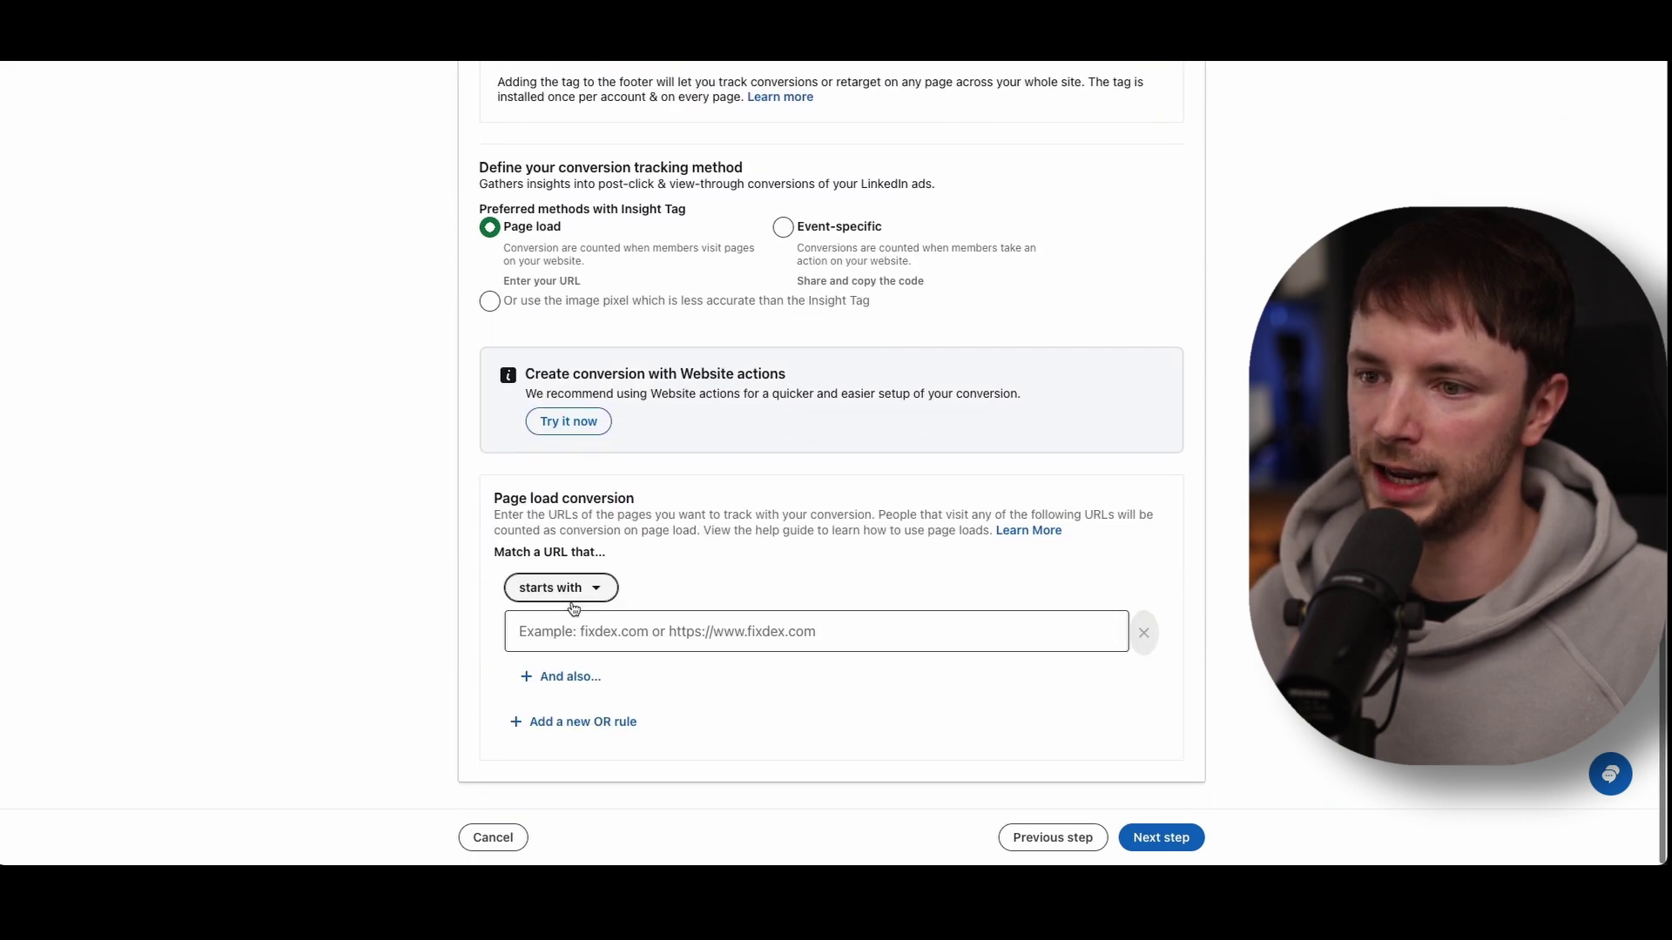
left_click(571, 592)
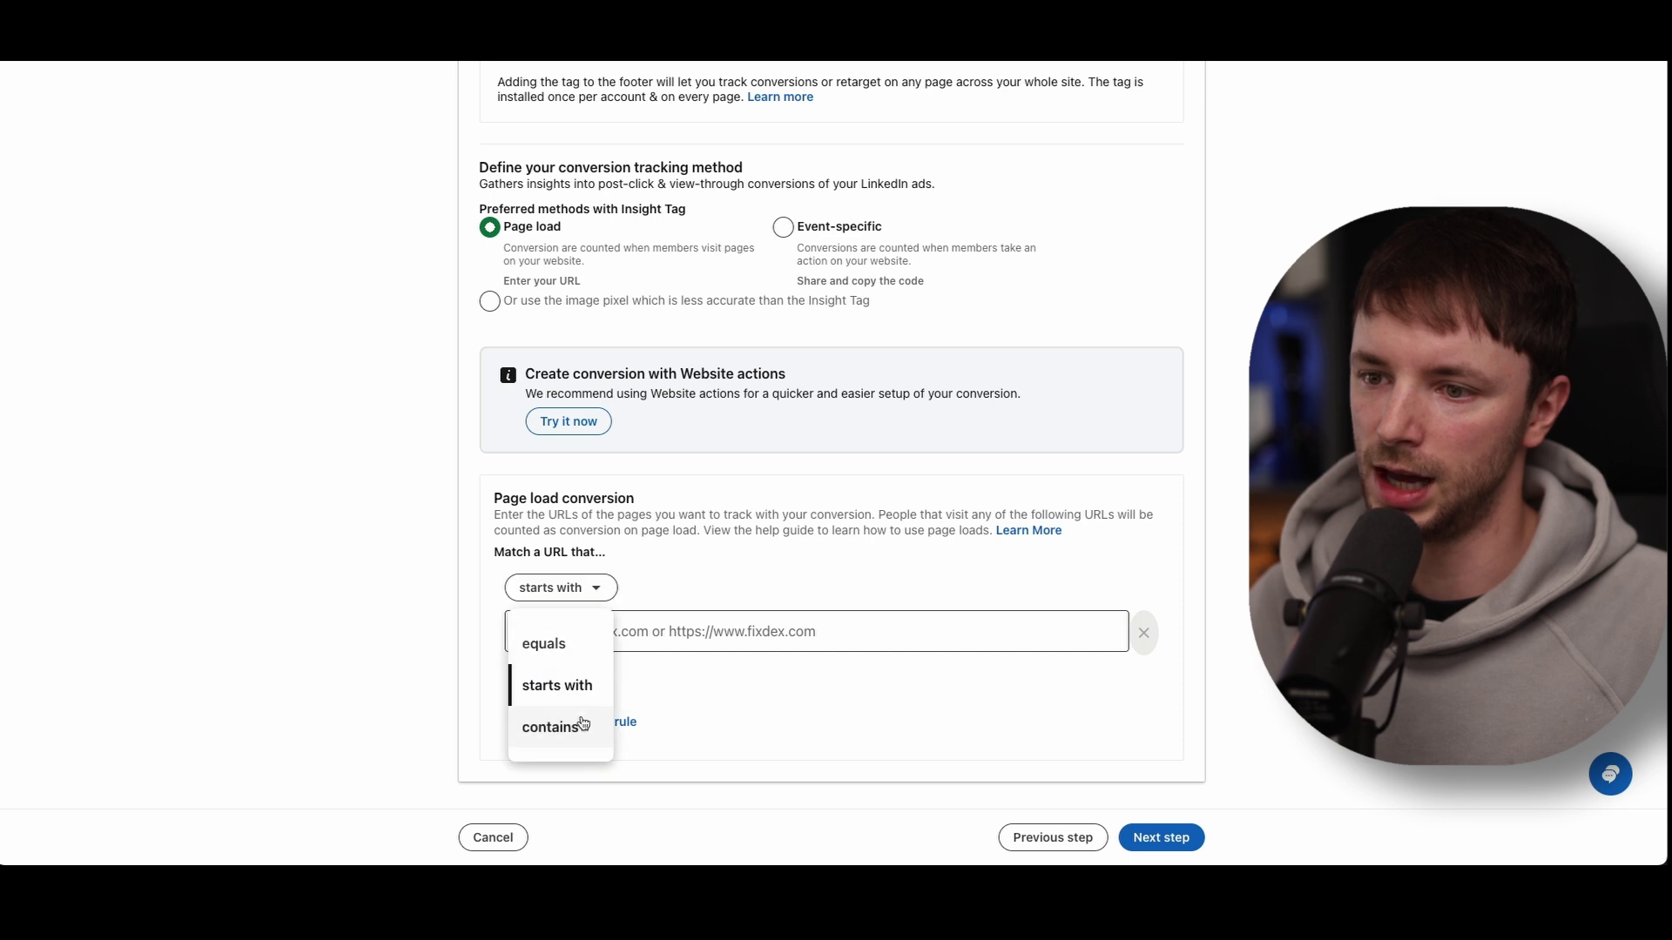
left_click(659, 638)
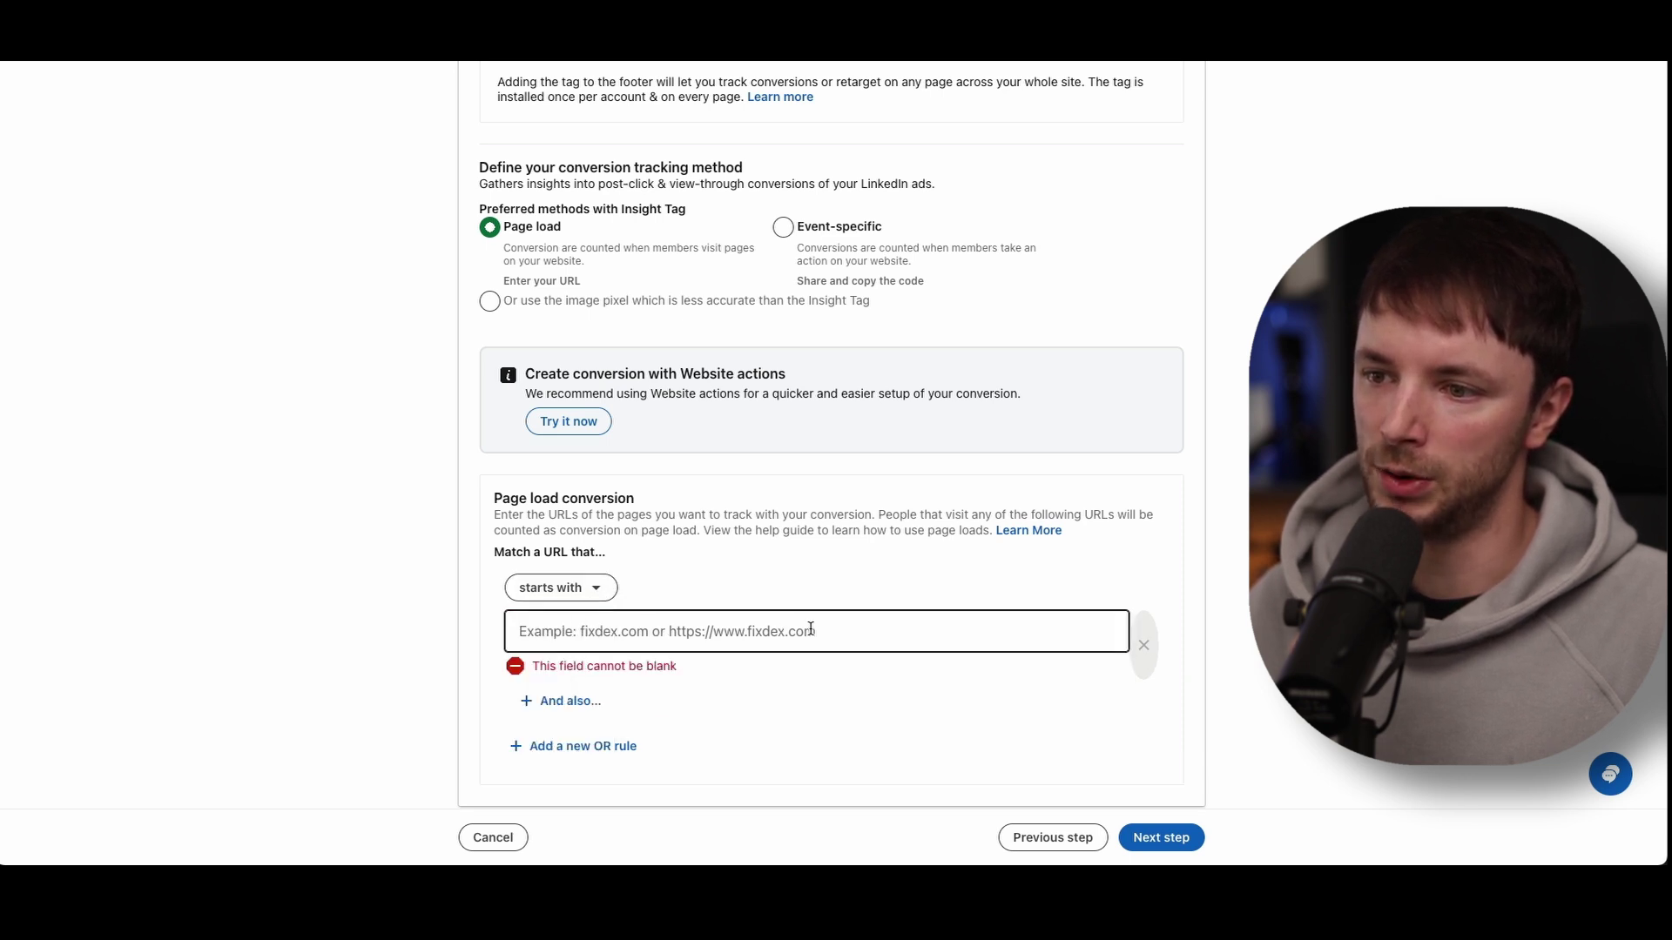
left_click(571, 590)
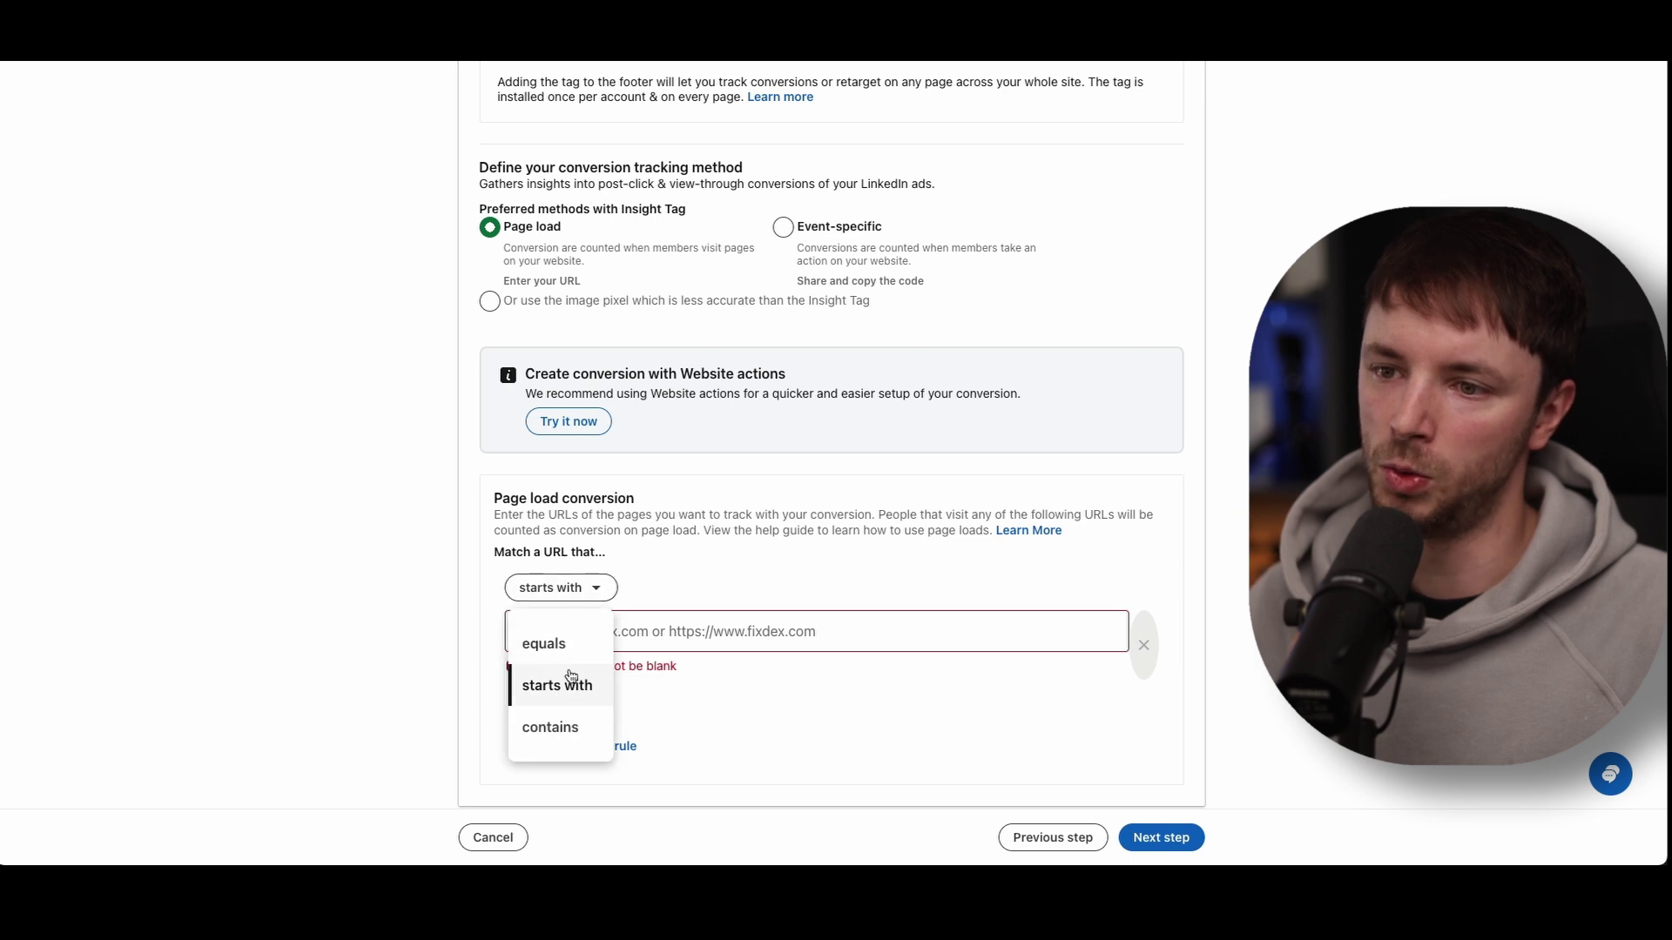
left_click(499, 608)
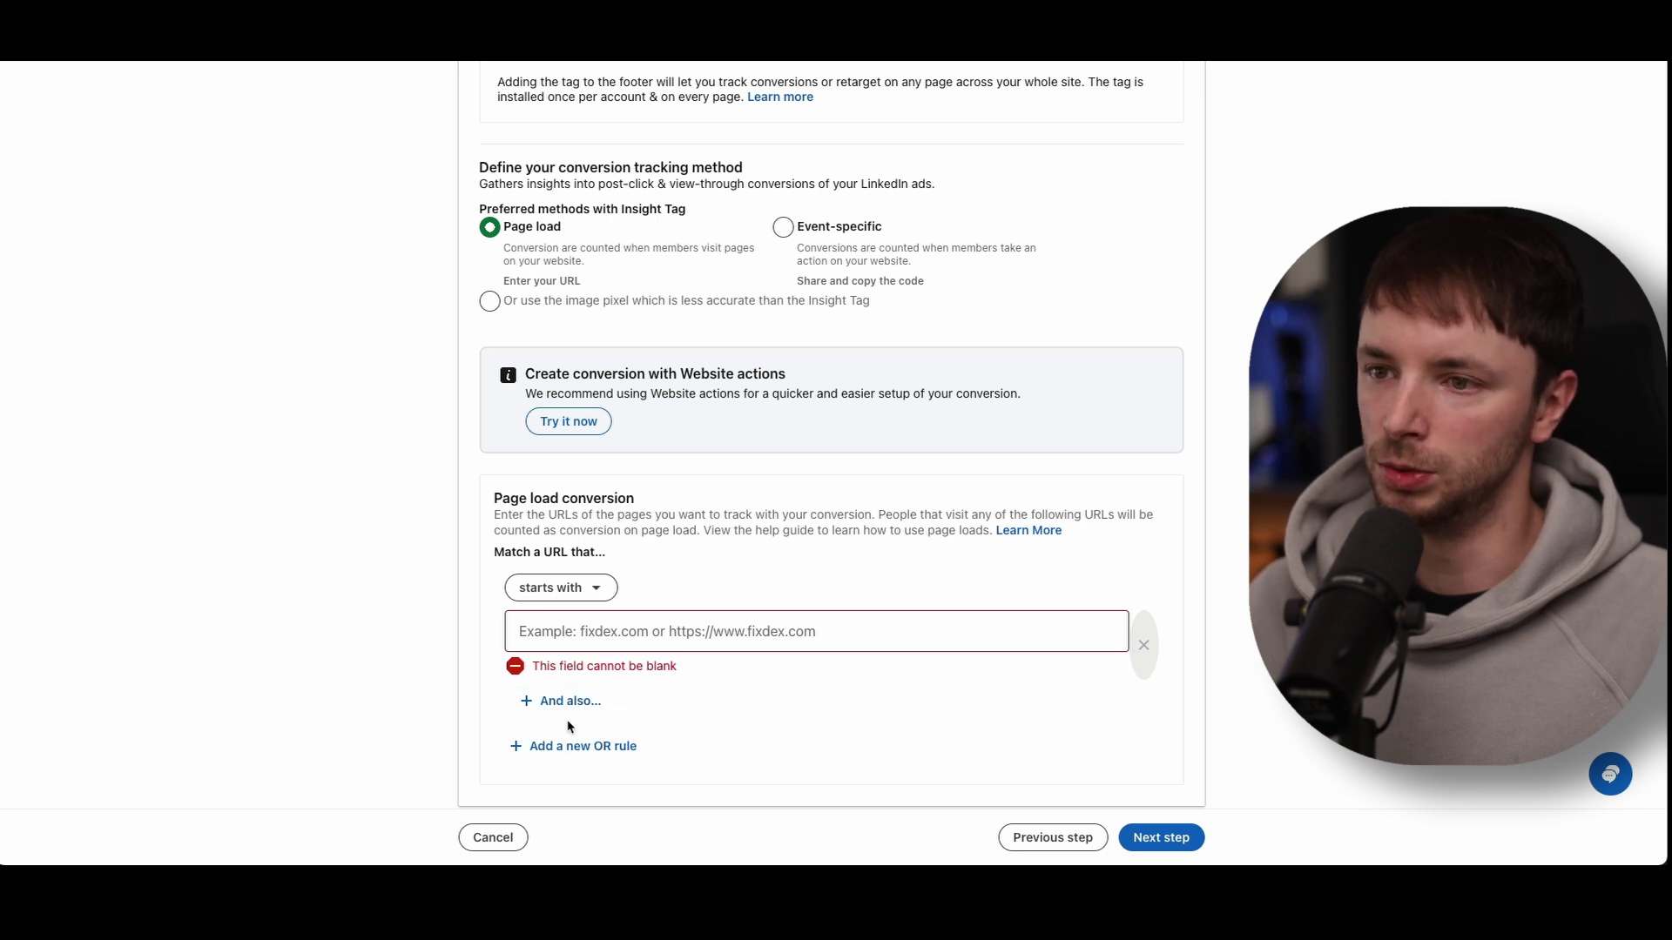
left_click(570, 644)
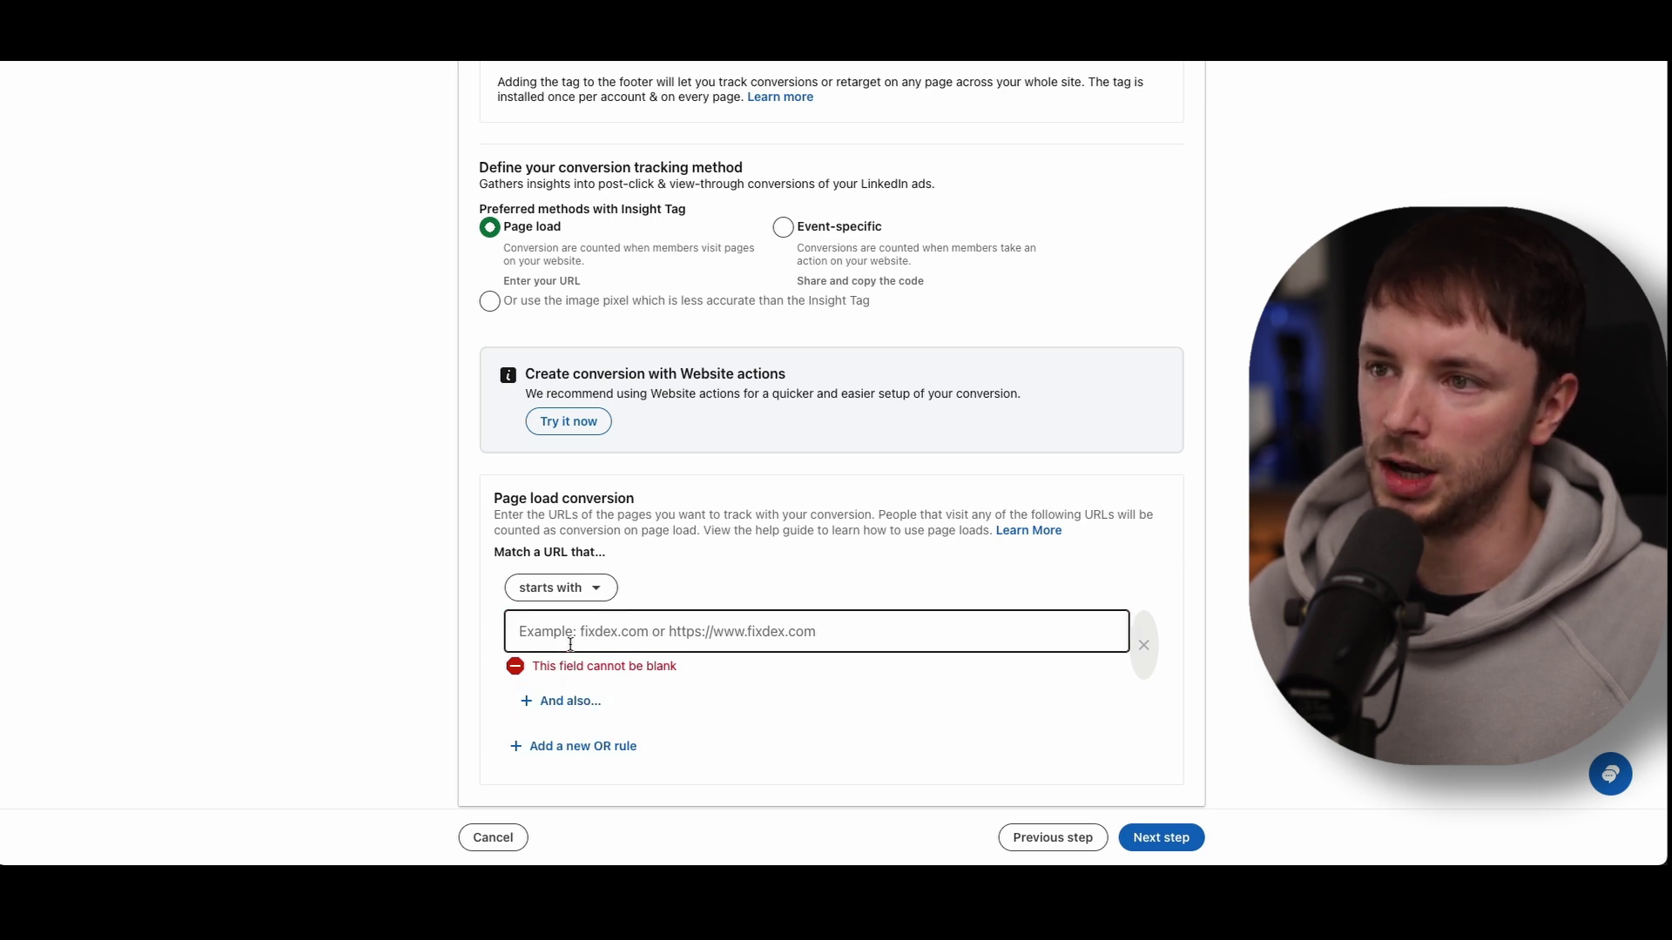
Select Event-specific tracking and copy its event code snippet
left_click(782, 229)
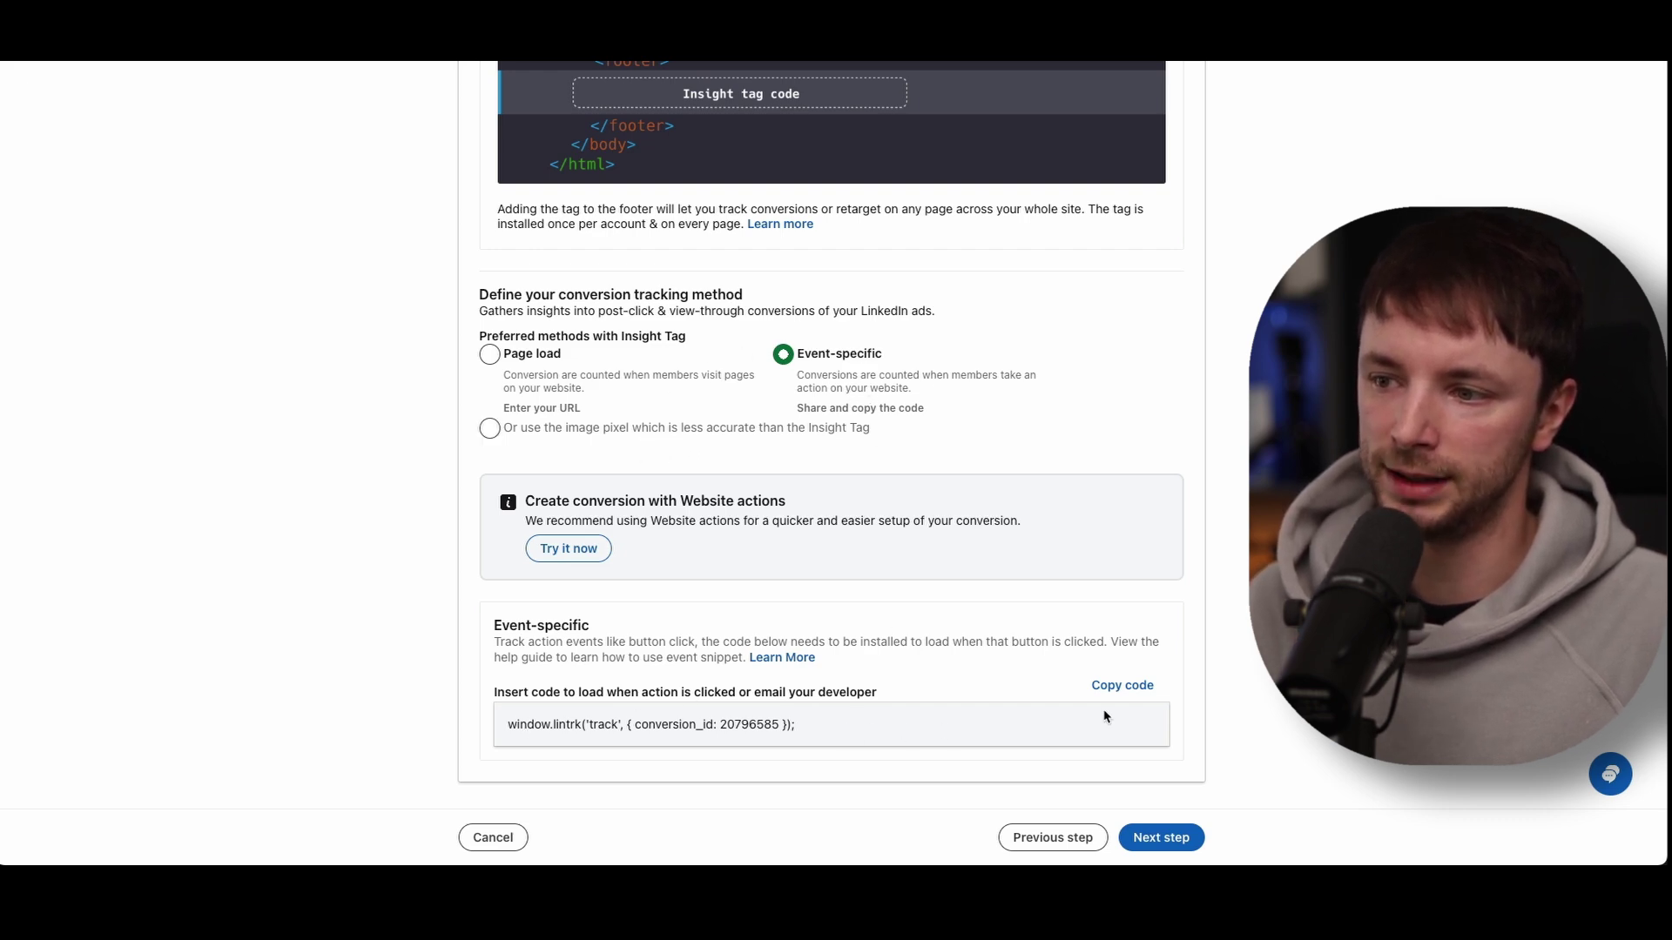
left_click(1122, 685)
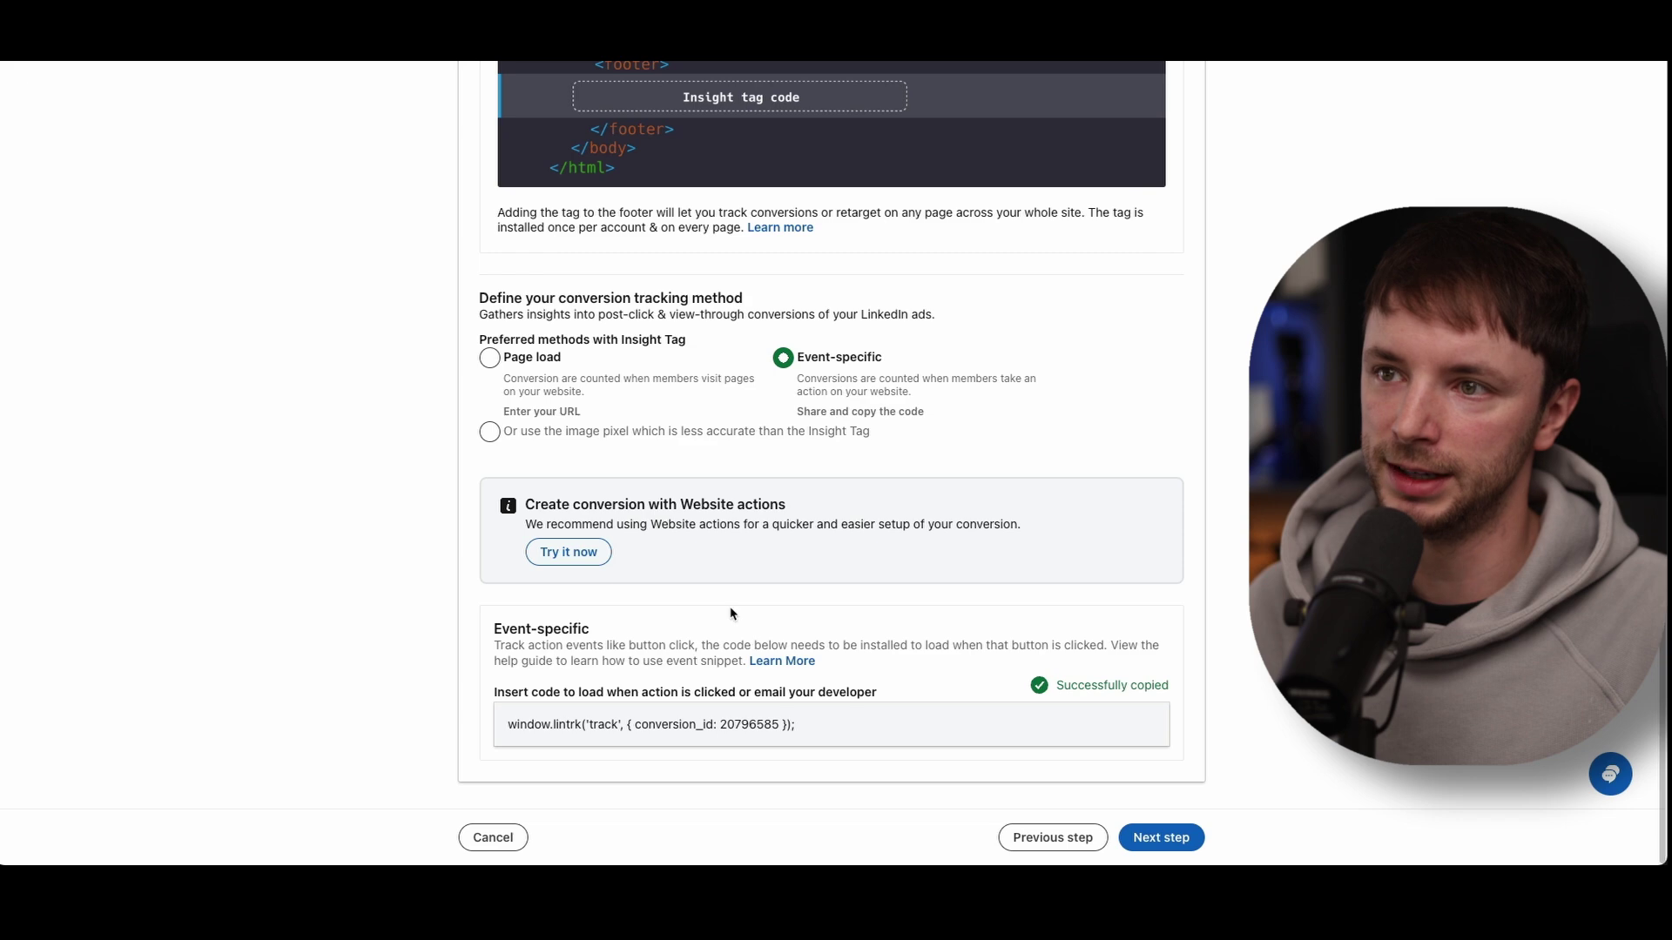
scroll(838, 609, "up", 4)
scroll(818, 611, "down", 4)
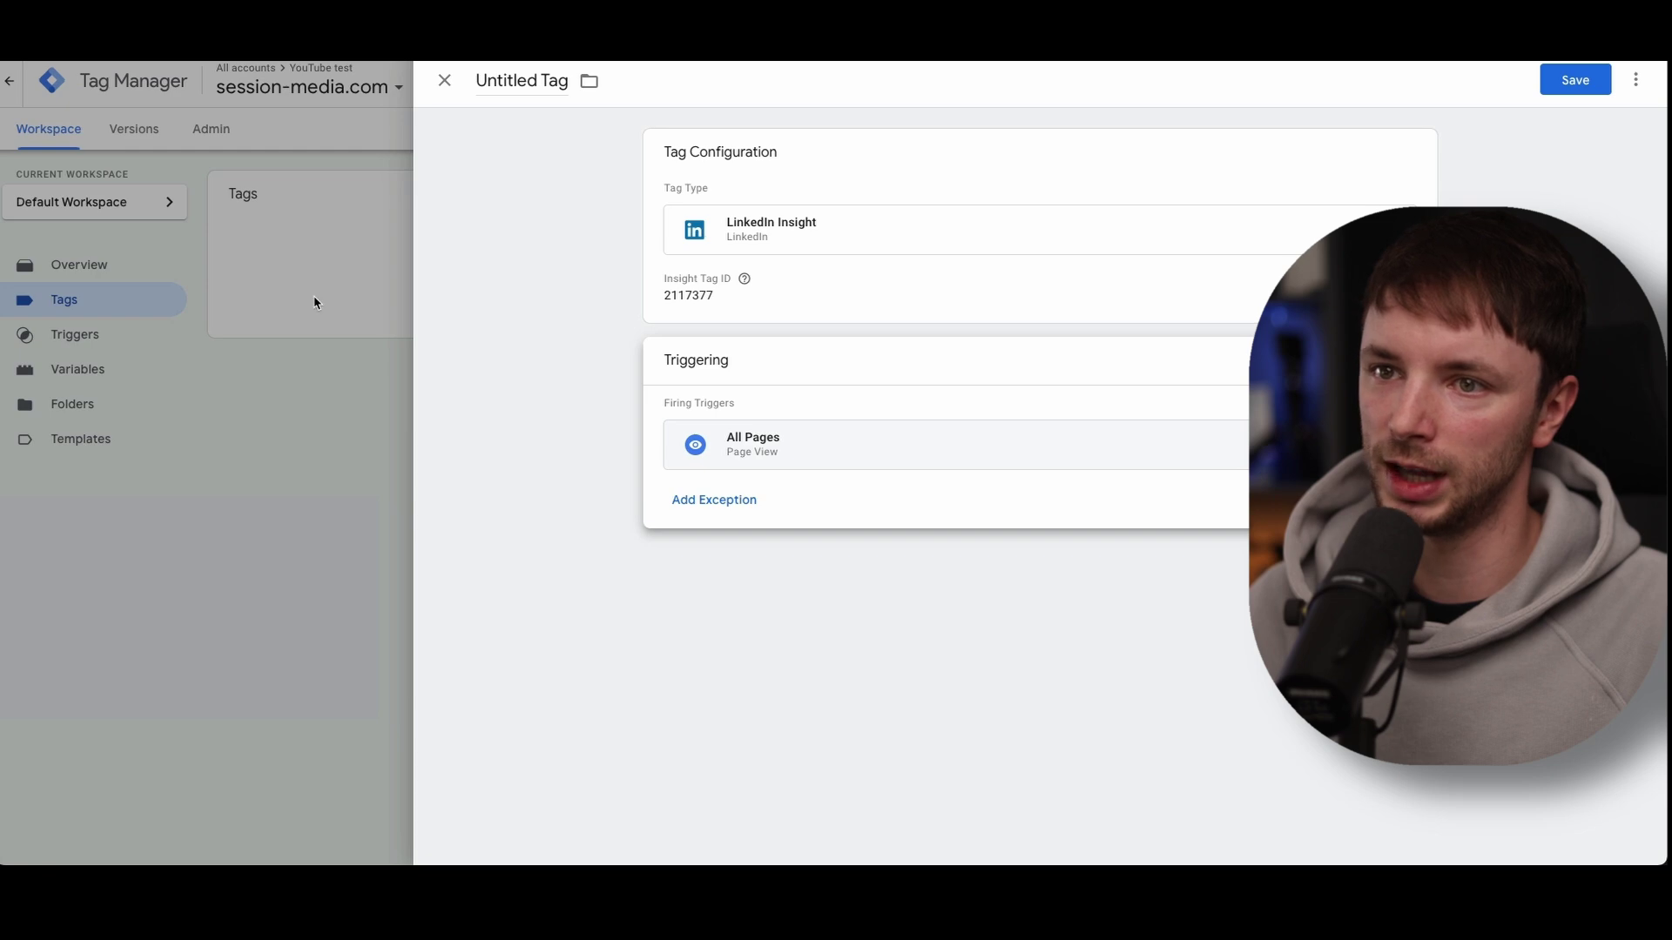
Discard the unfinished LinkedIn Insight tag and start a new tag
left_click(317, 294)
left_click(940, 286)
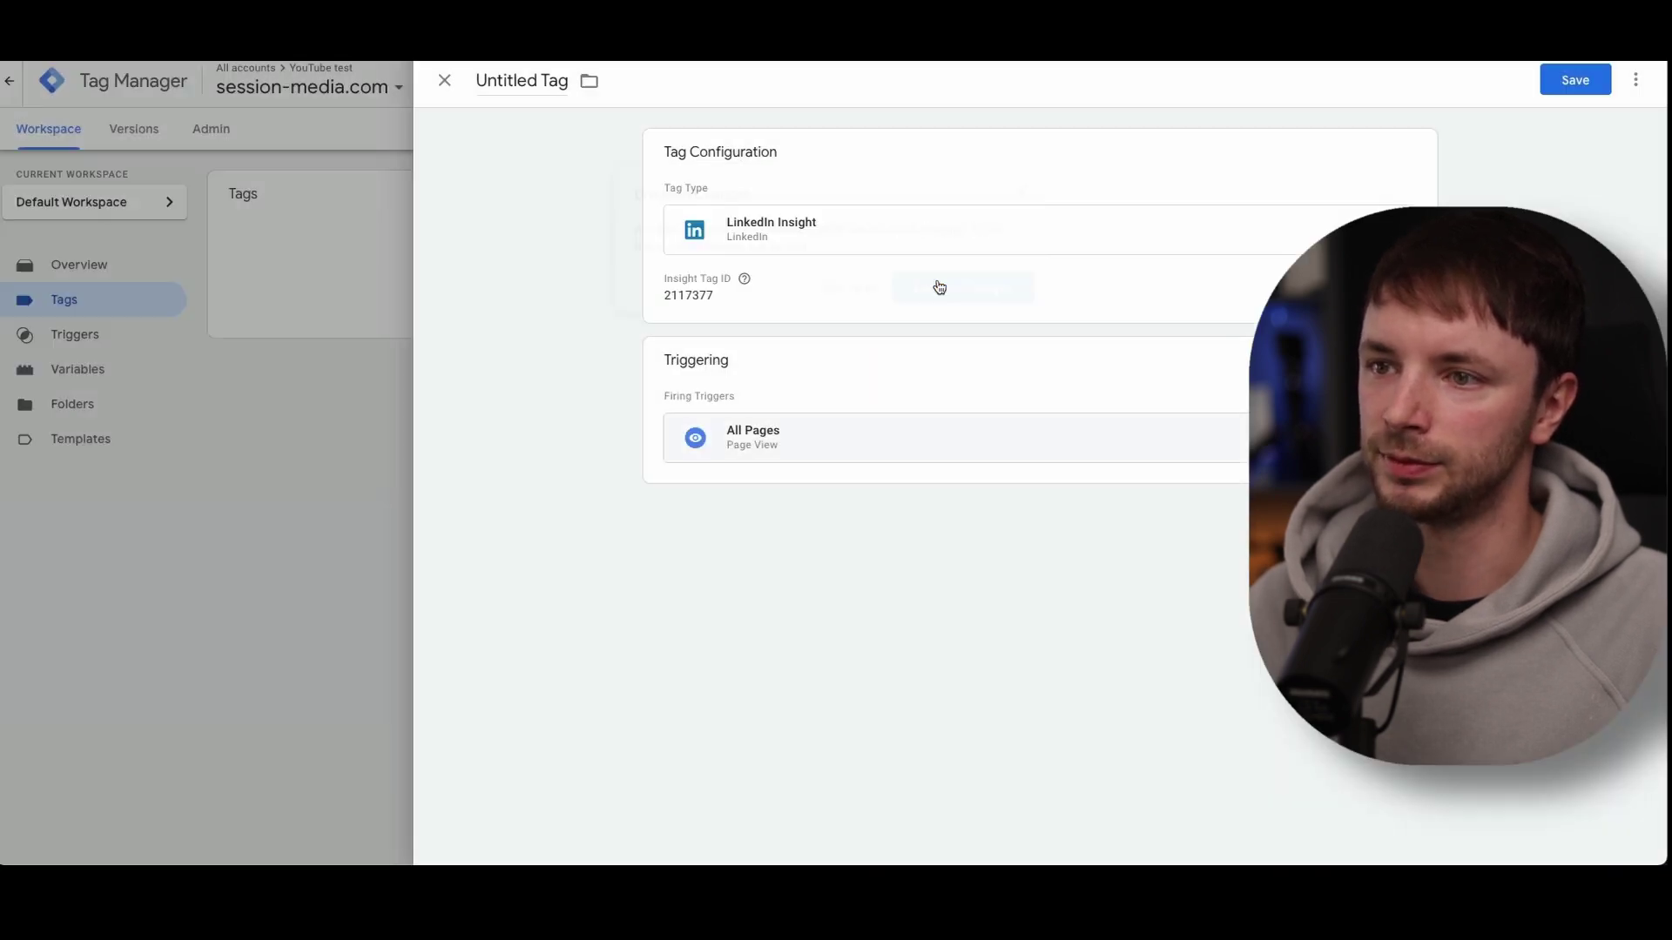
left_click(1367, 196)
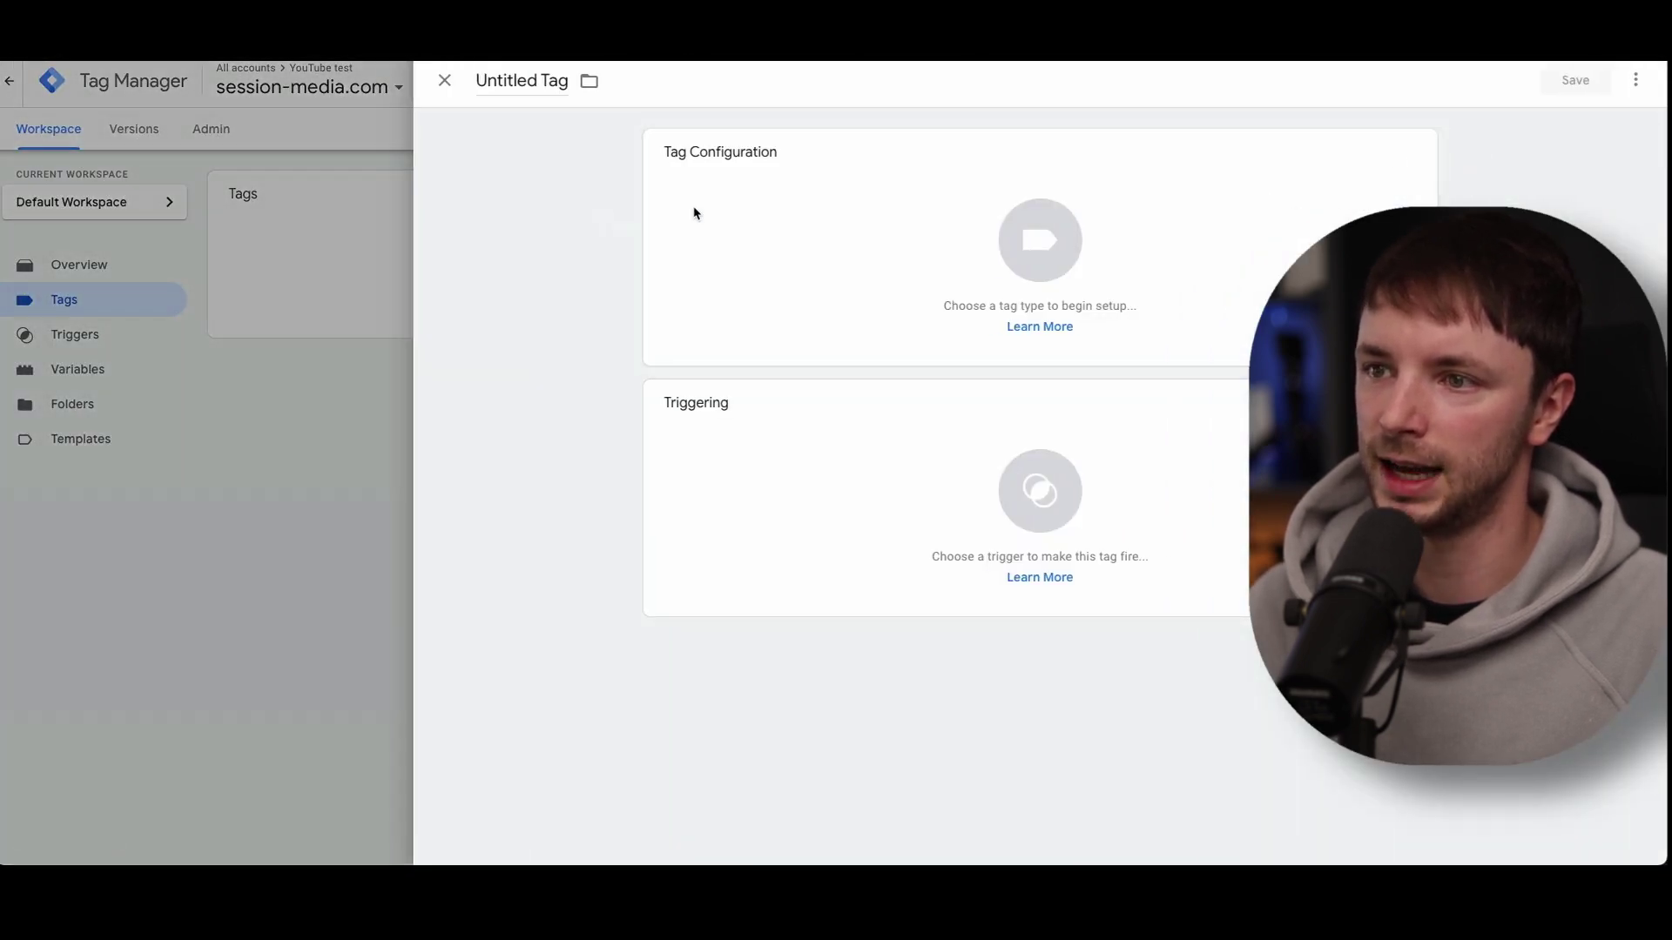
Make it a Custom HTML tag holding the pasted event code, leaving the trigger unset
left_click(828, 228)
left_click(111, 86)
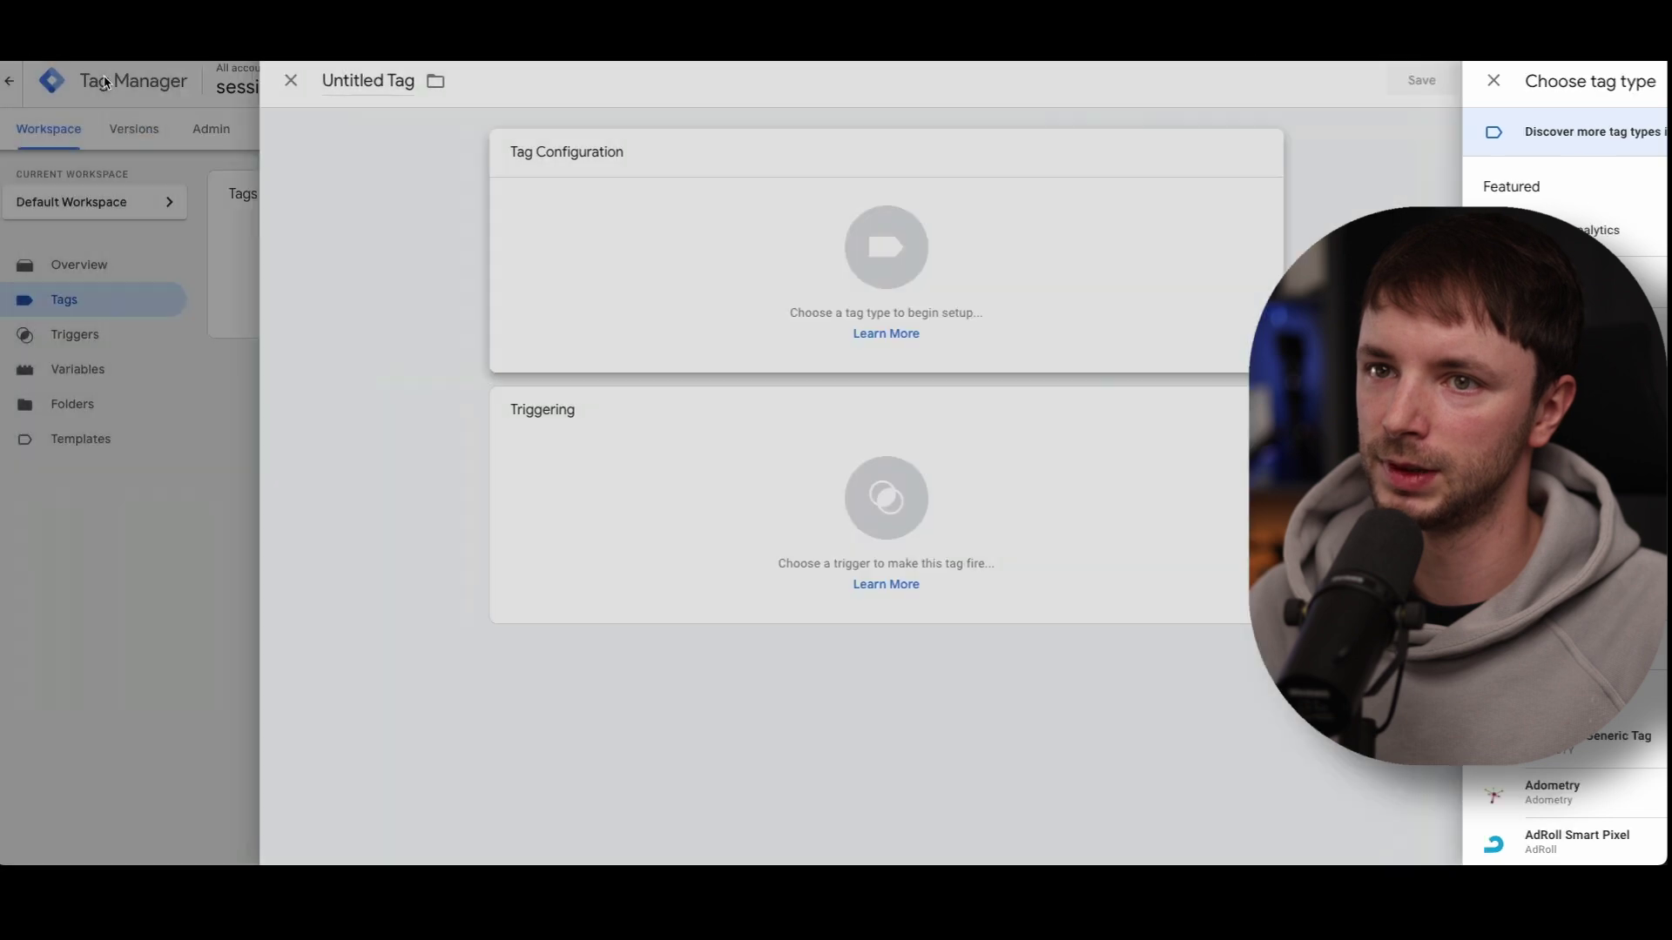
left_click(853, 209)
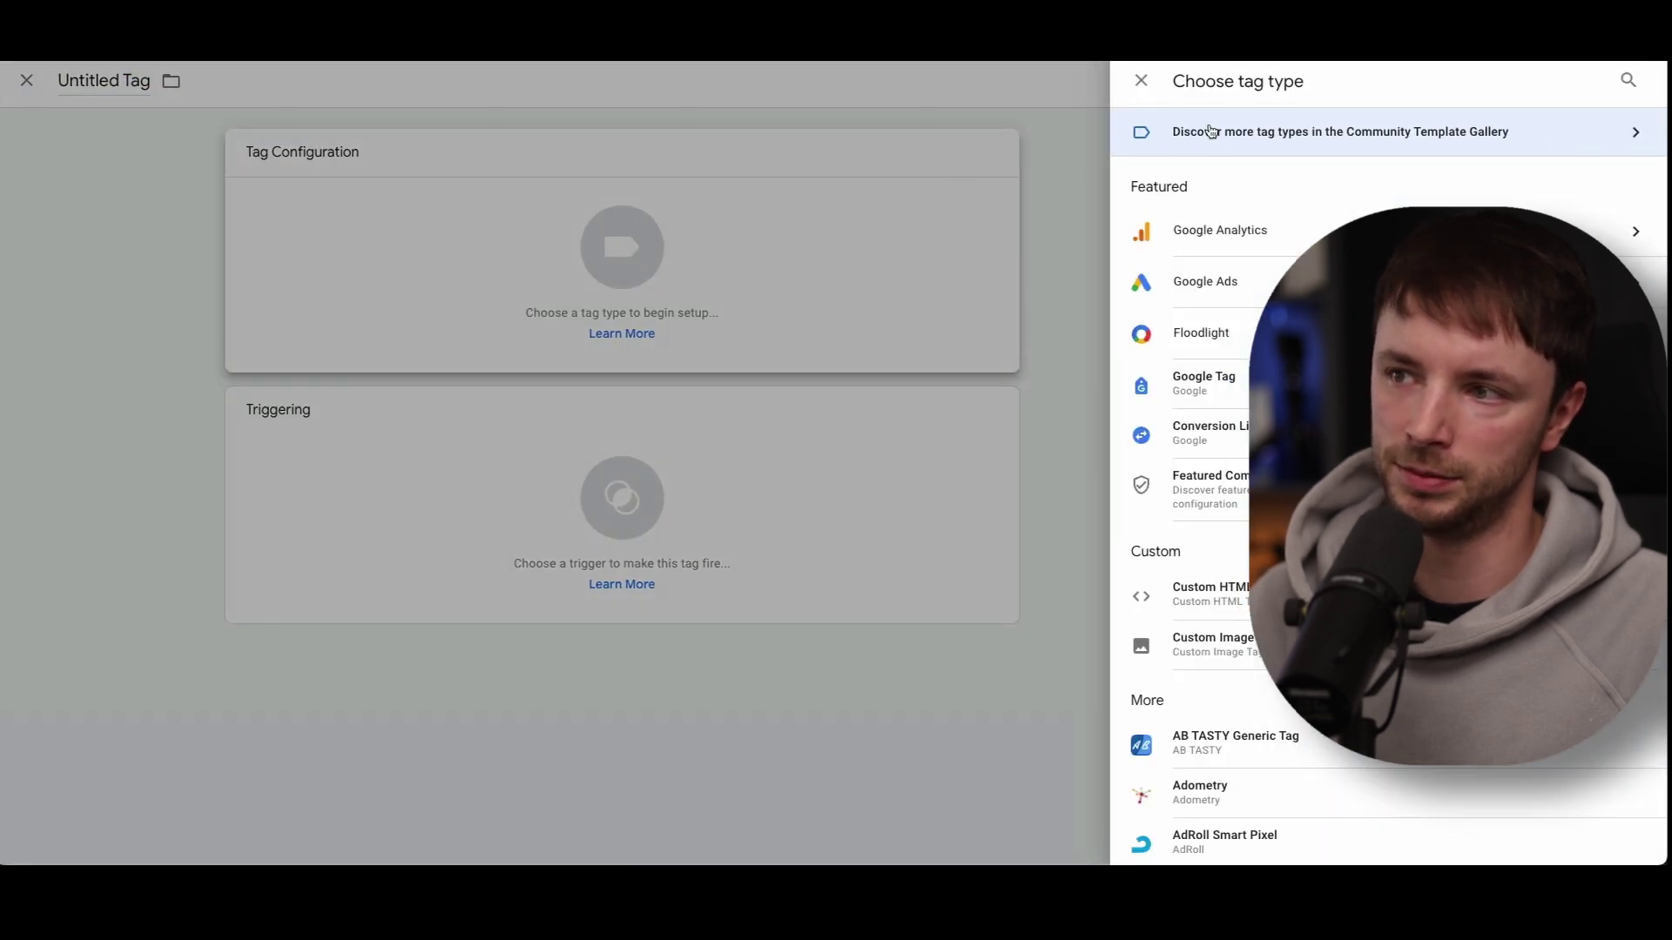
left_click(1162, 594)
left_click(736, 339)
key("ctrl+v")
left_click(713, 795)
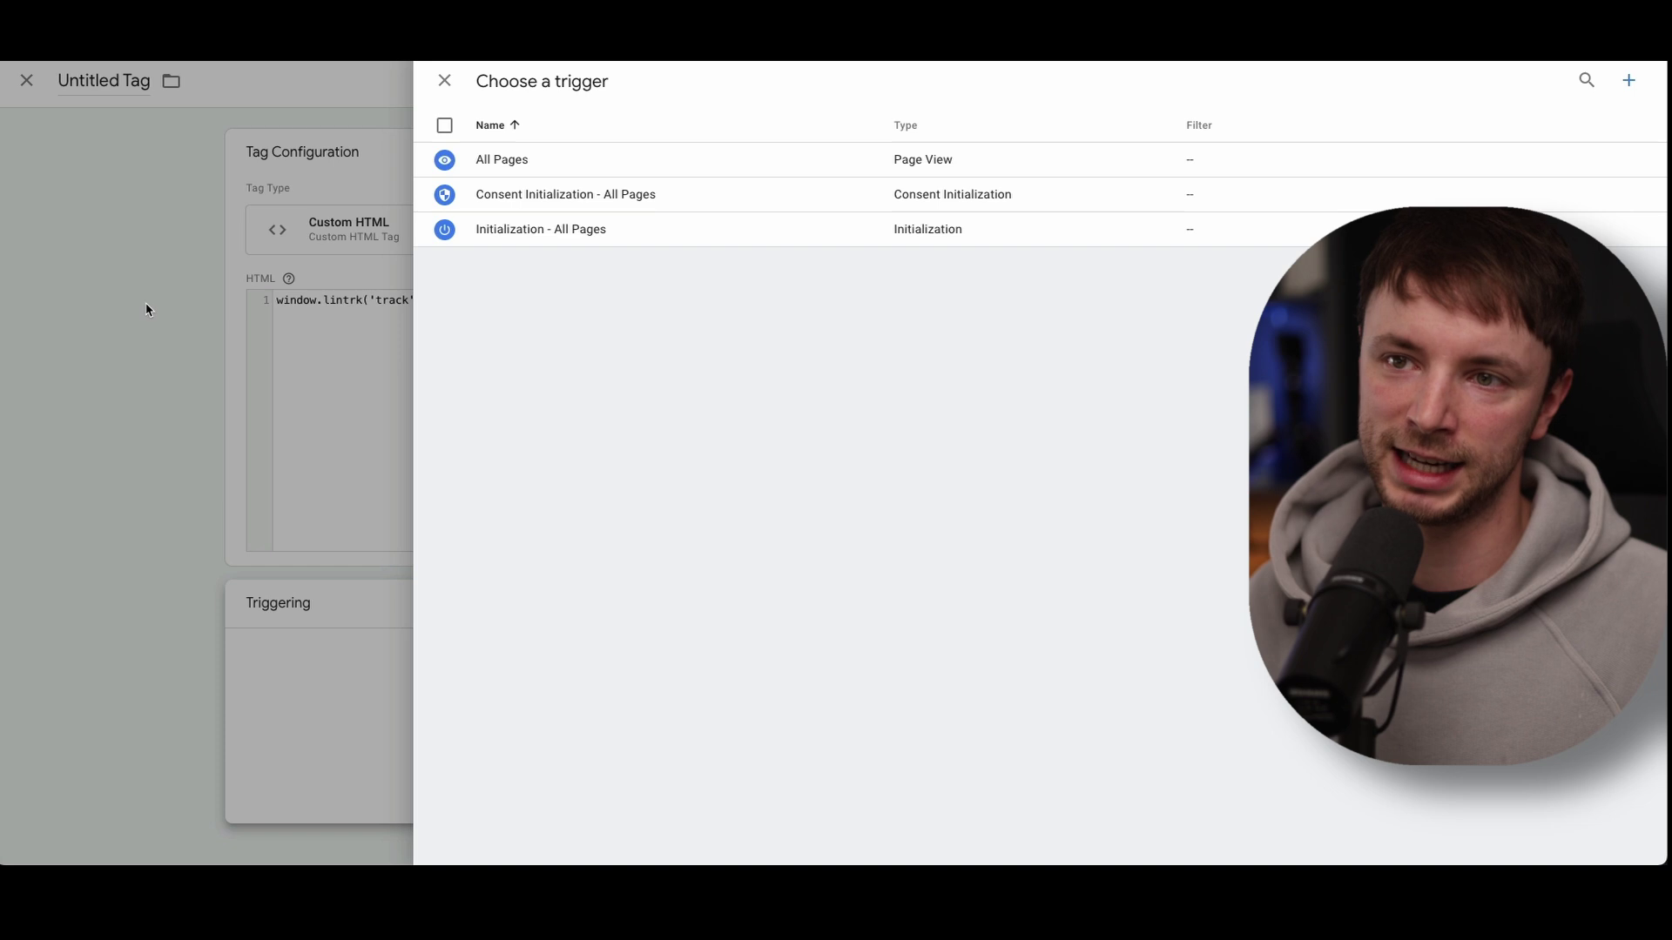
left_click(444, 80)
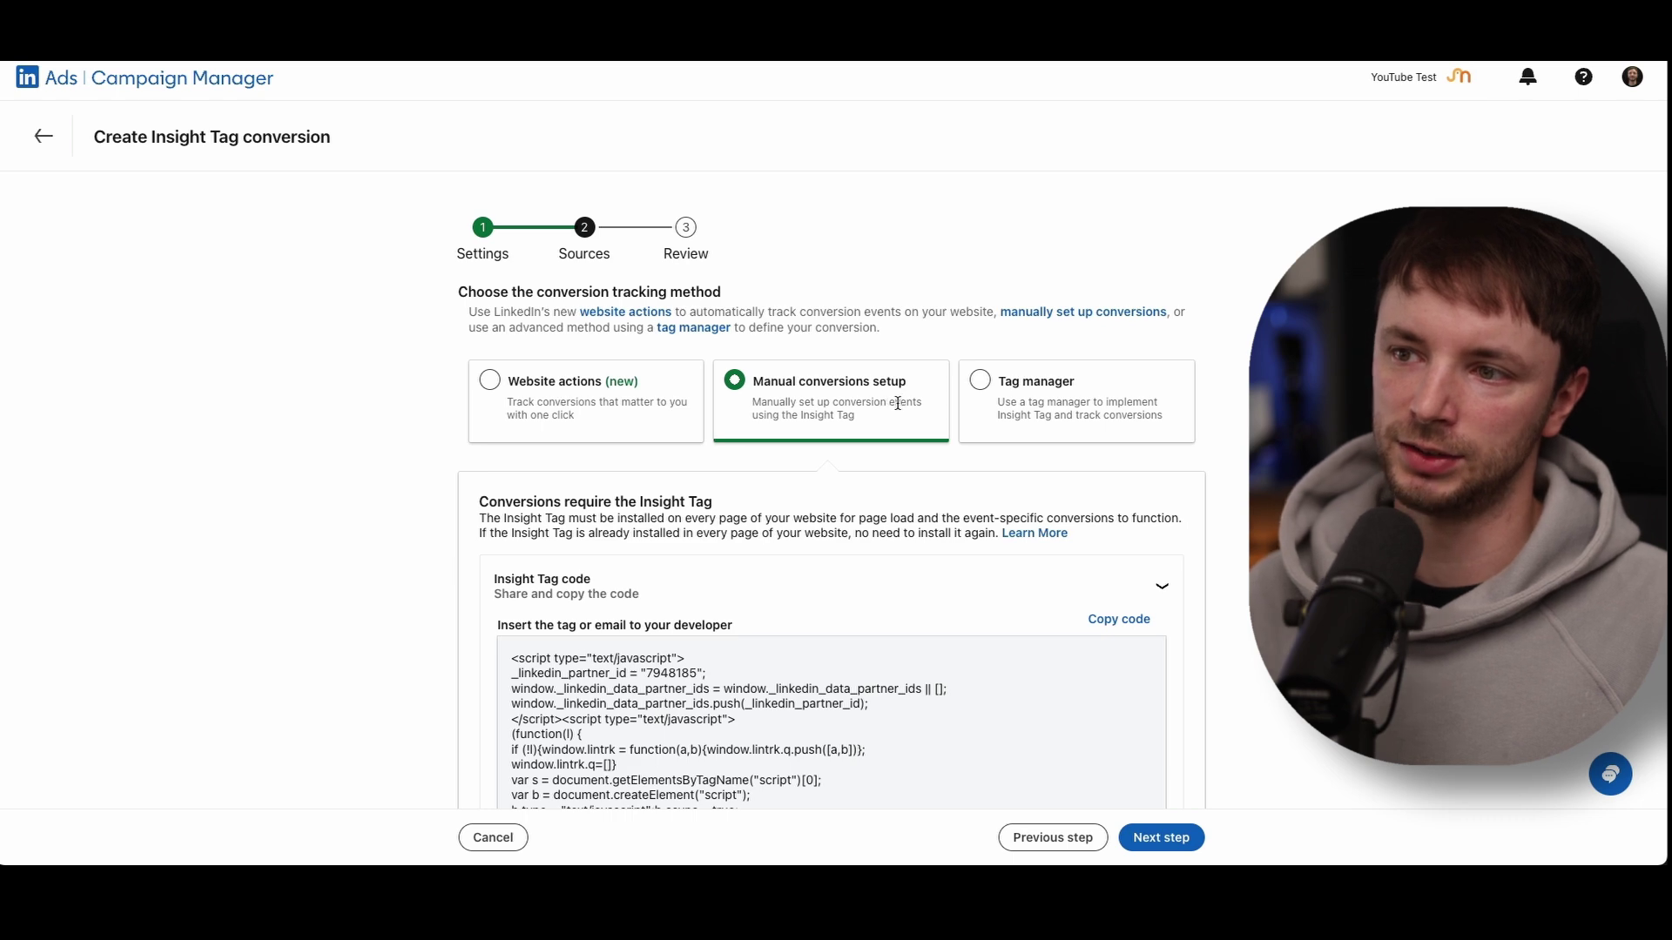
Advance to the Review step and check the attribution model and source method
scroll(682, 449, "down", 10)
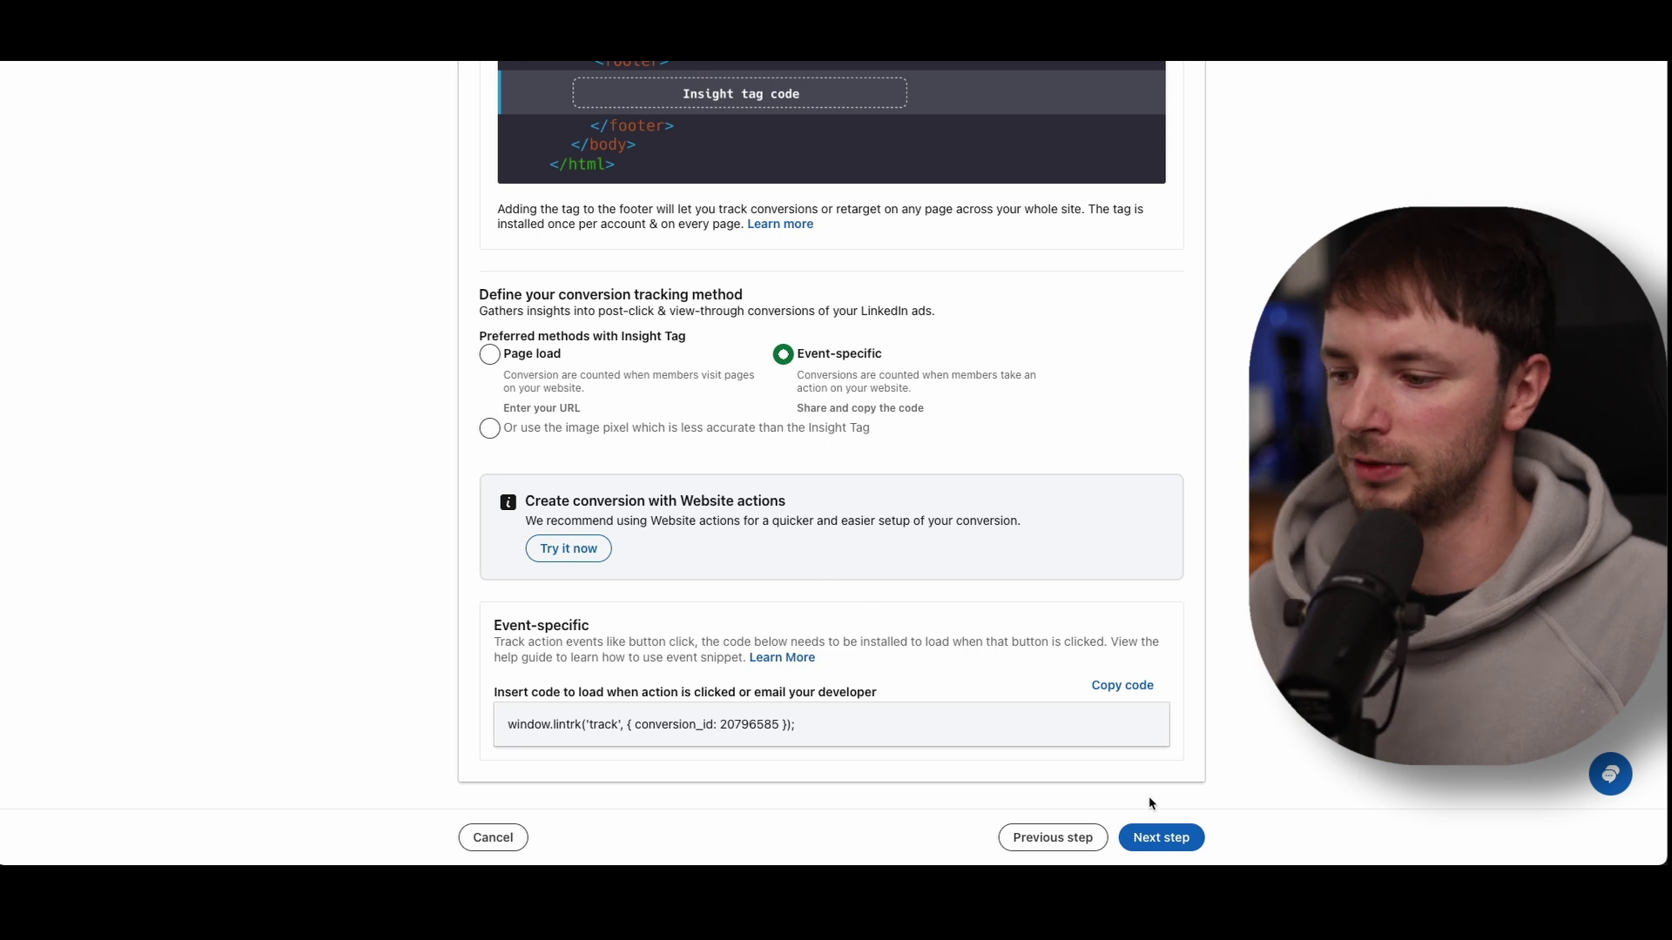
left_click(1197, 844)
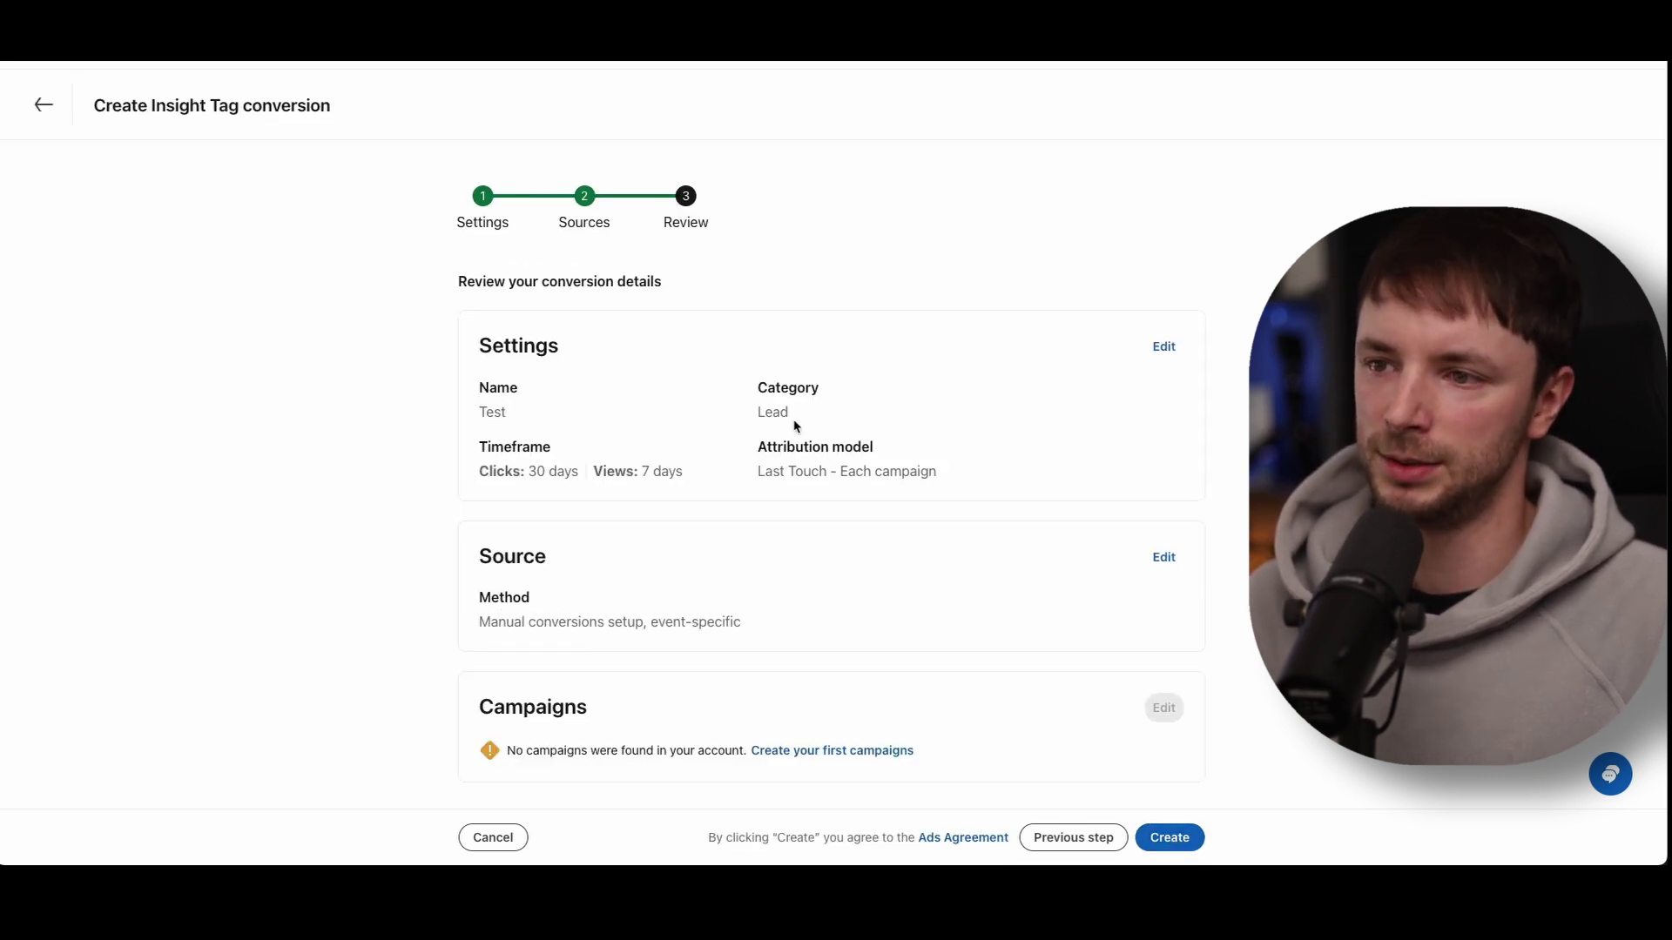
left_click_drag(940, 474, 487, 471)
left_click(379, 449)
left_click_drag(771, 621, 441, 548)
left_click(436, 550)
Check the no-campaigns notice, then discard the unsaved Custom HTML tag in Tag Manager
left_click_drag(507, 703, 588, 710)
left_click(395, 695)
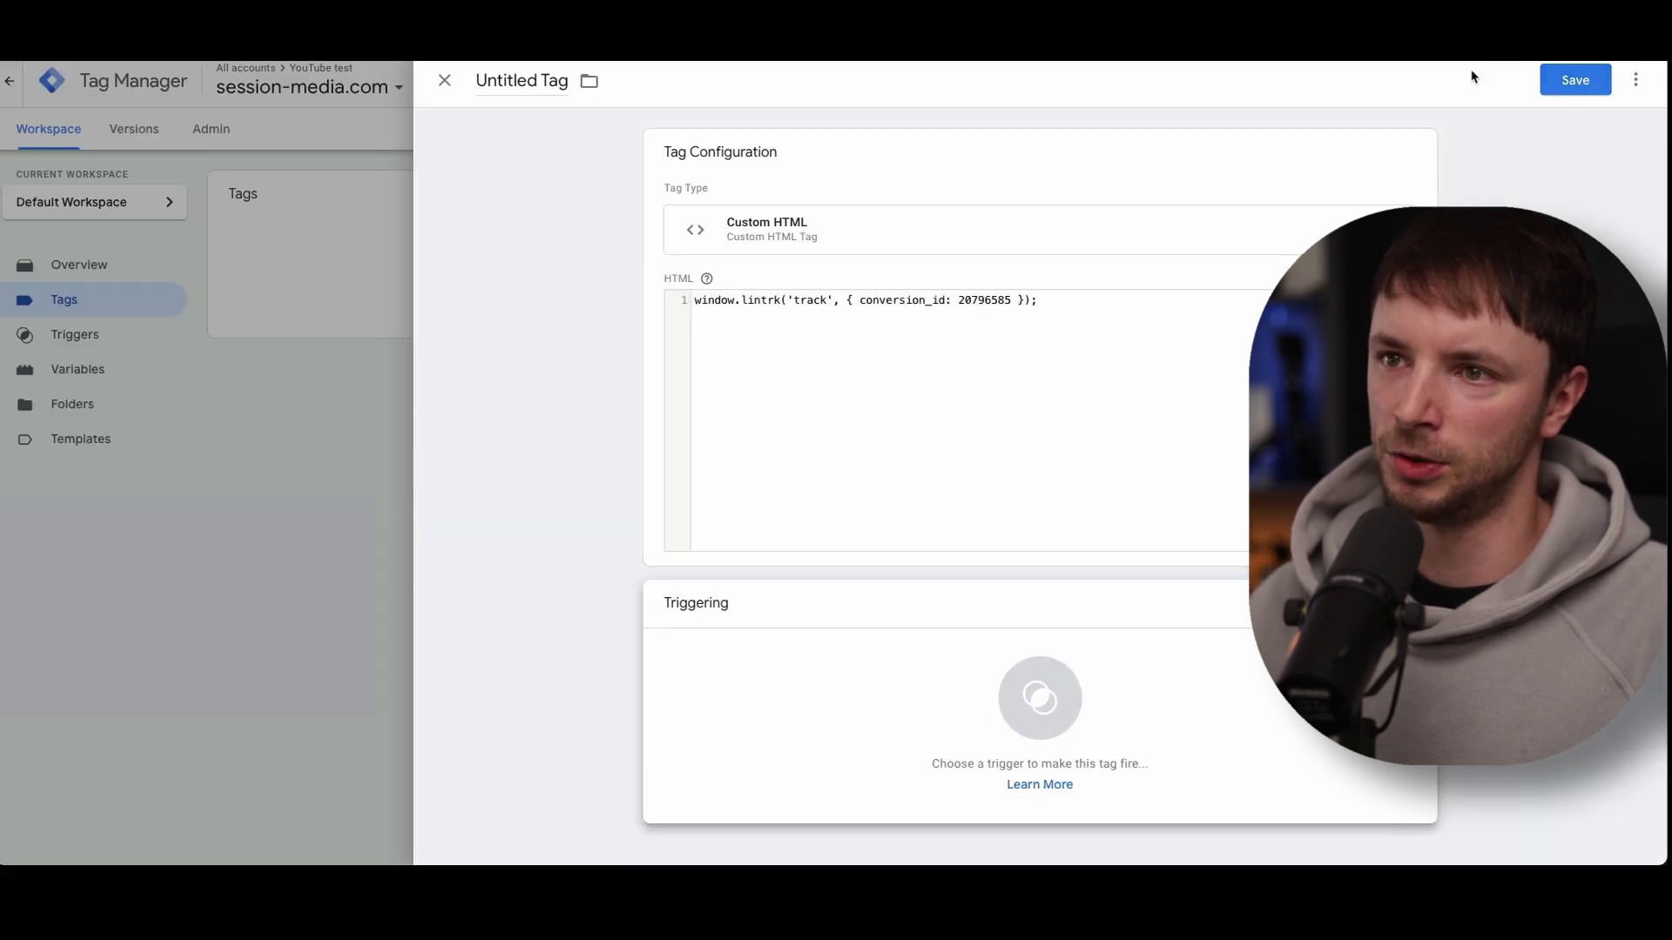
left_click(446, 81)
left_click(962, 288)
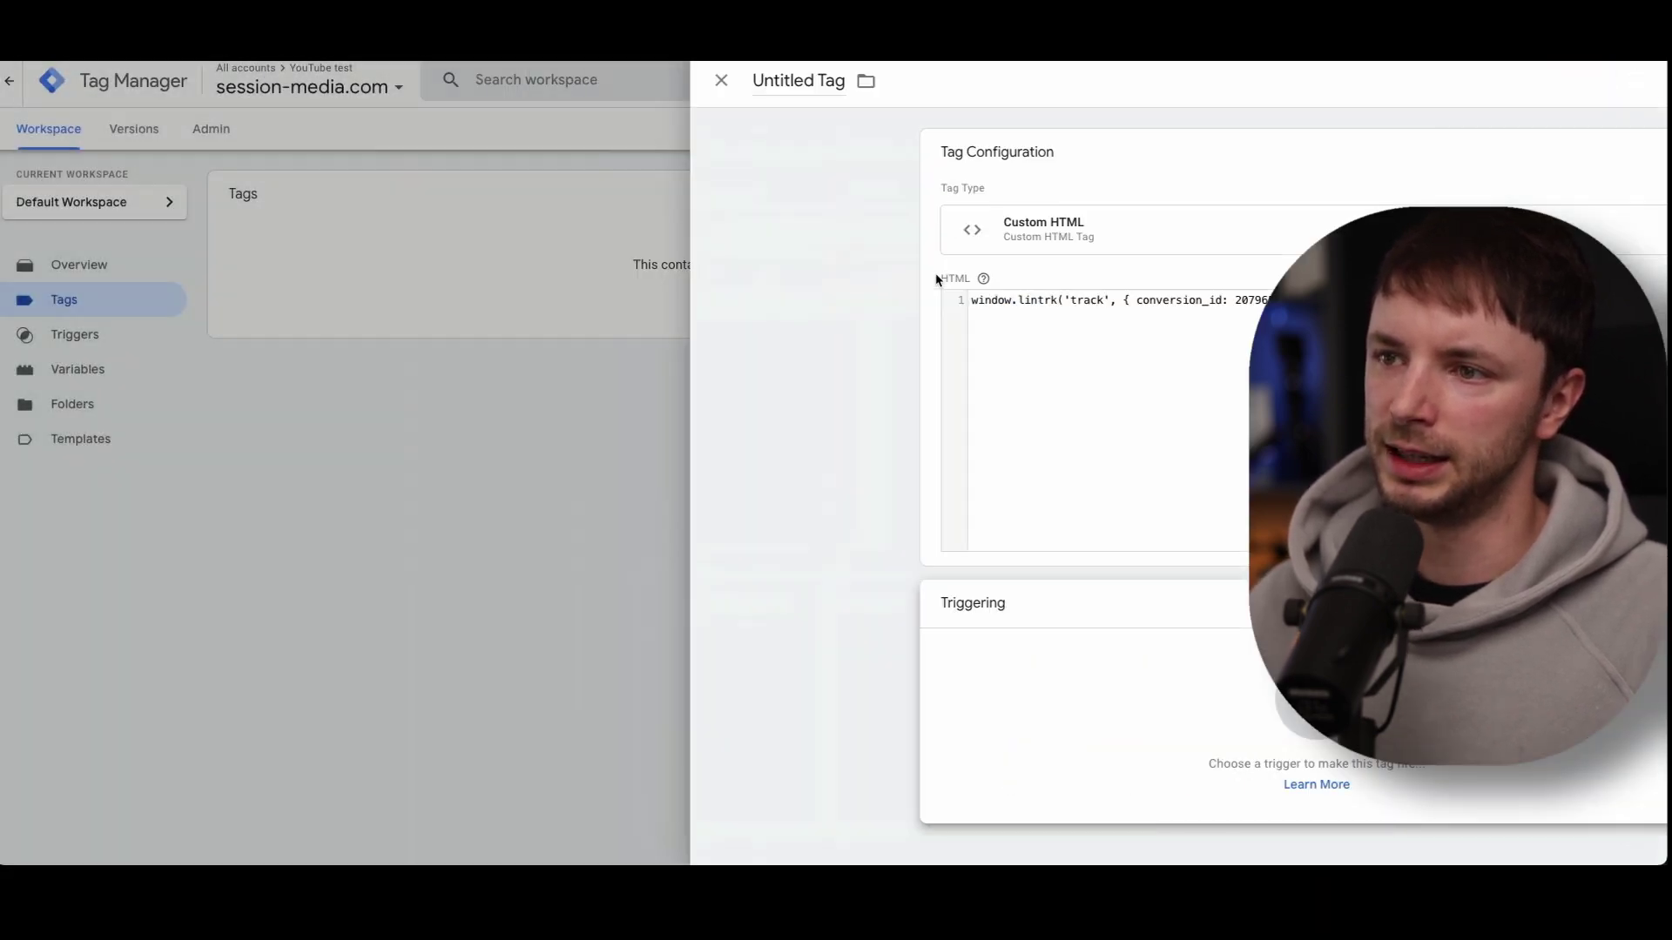